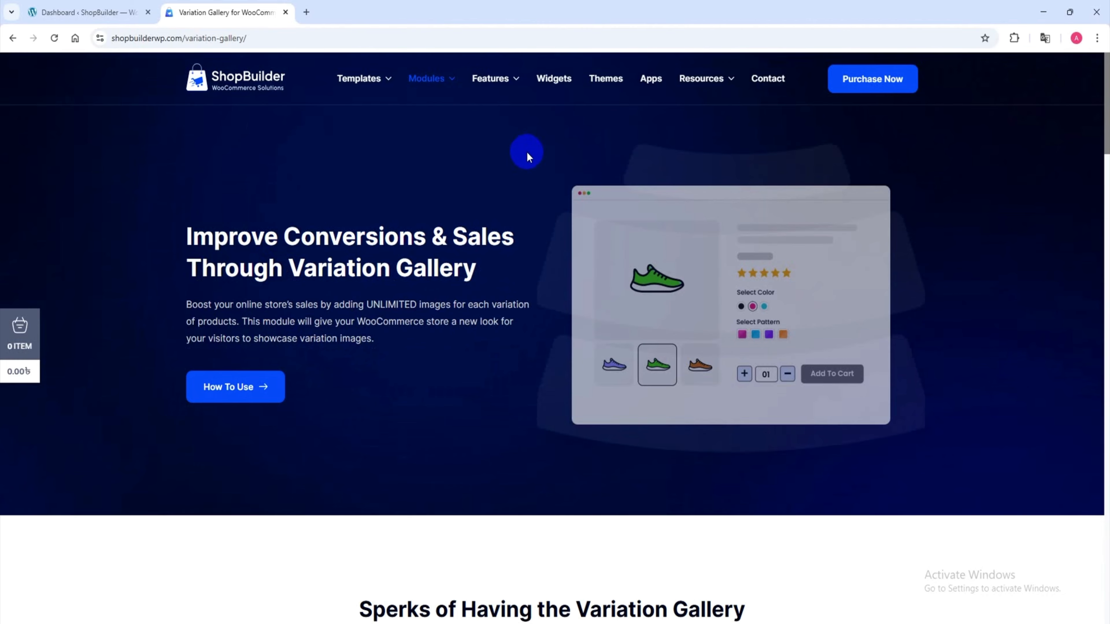
Examine the Variation Gallery page's feature list, enlarged thumbnail layout previews and FAQ section.
scroll(527, 151, "down", 10)
scroll(352, 245, "down", 4)
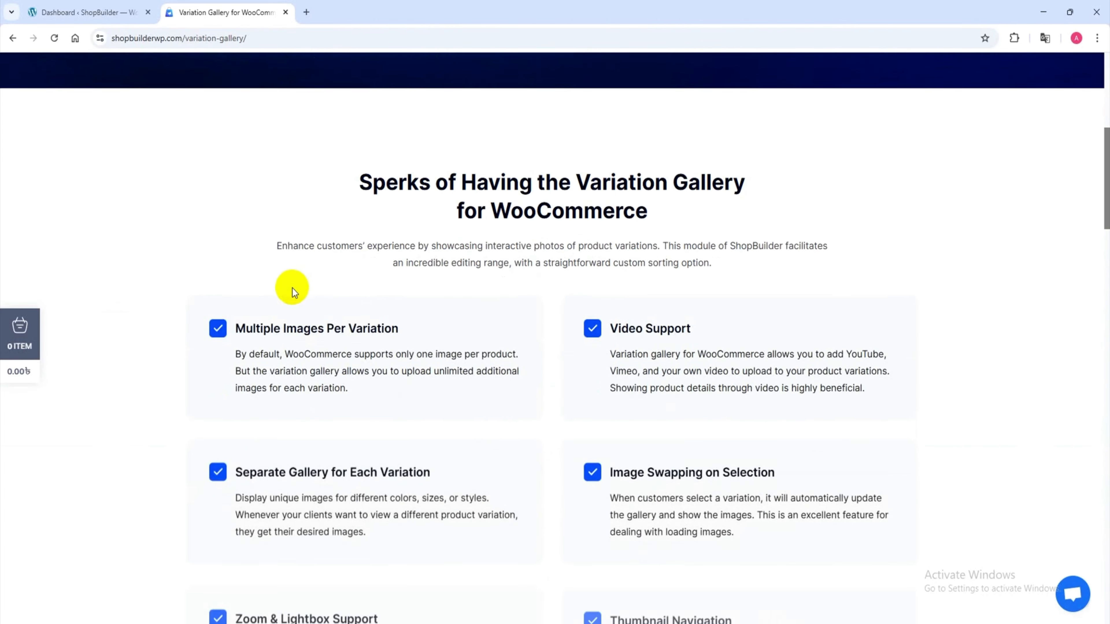
scroll(645, 355, "down", 7)
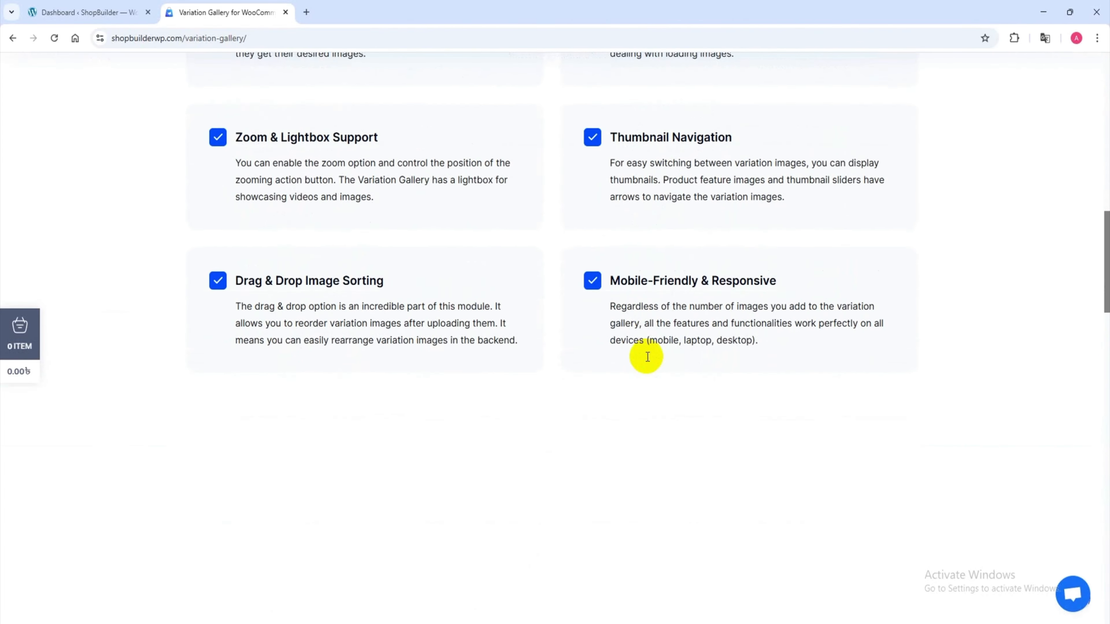
scroll(357, 336, "down", 6)
scroll(356, 348, "down", 10)
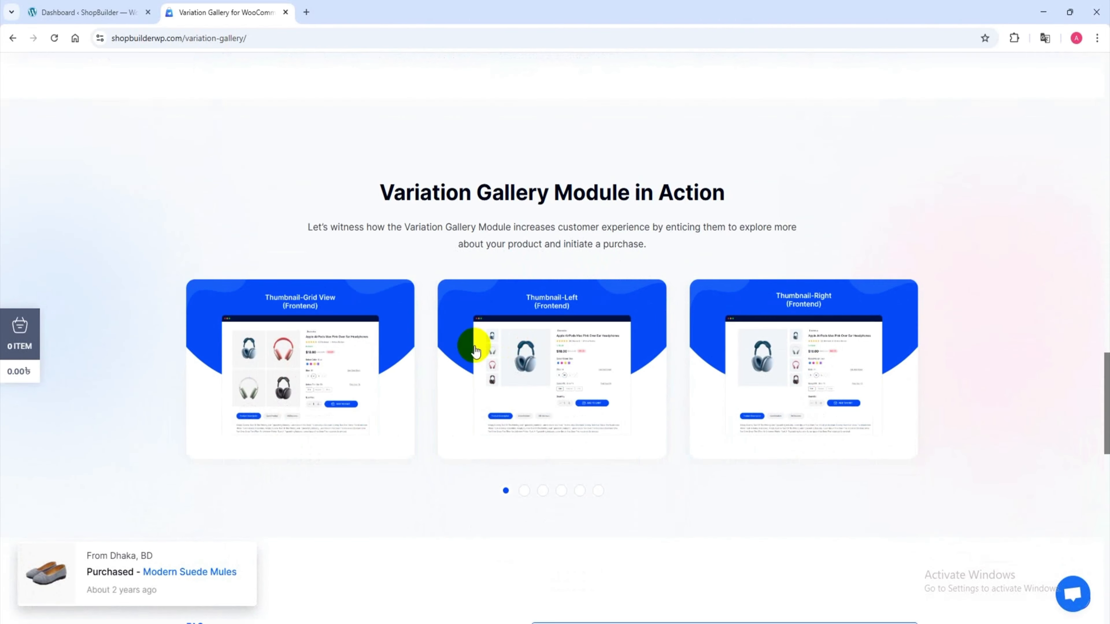
left_click(345, 355)
left_click(1022, 343)
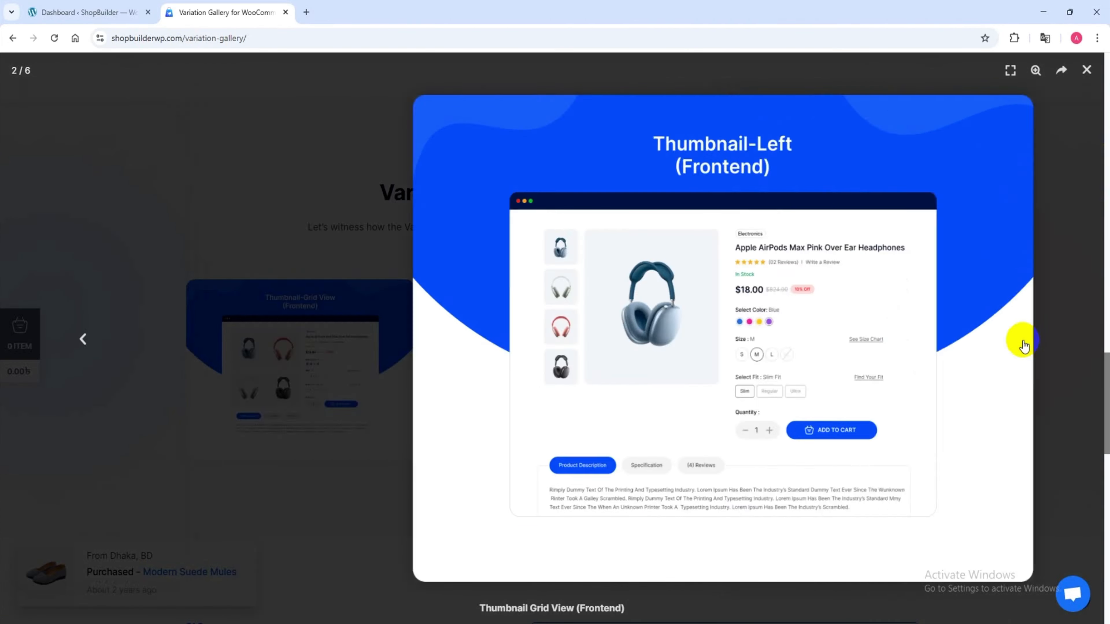
left_click(1021, 340)
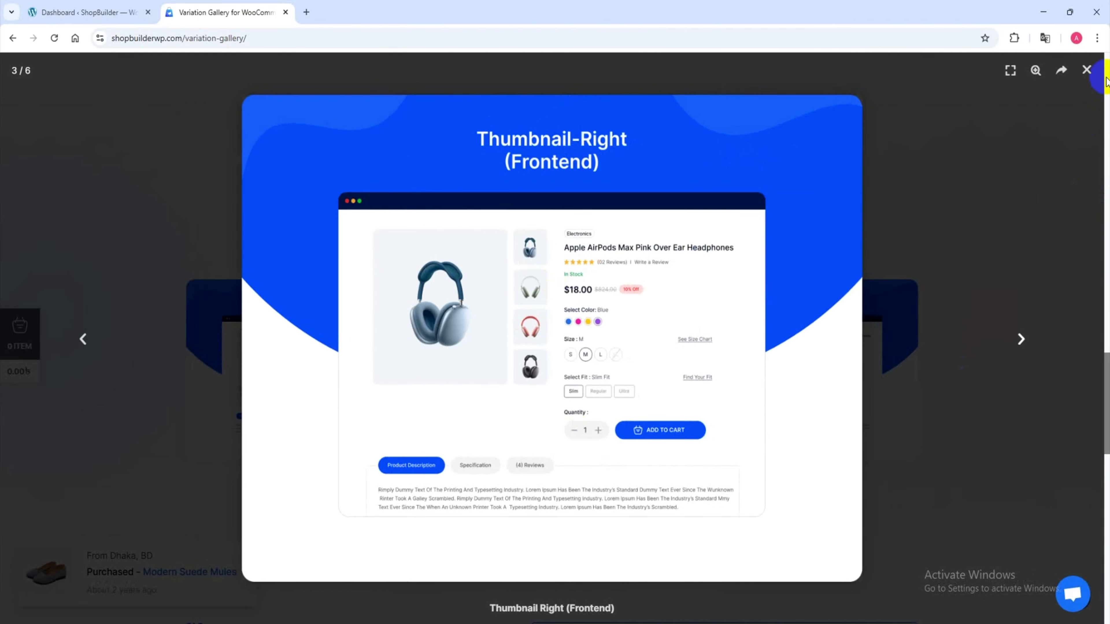
left_click(1086, 70)
scroll(507, 348, "down", 10)
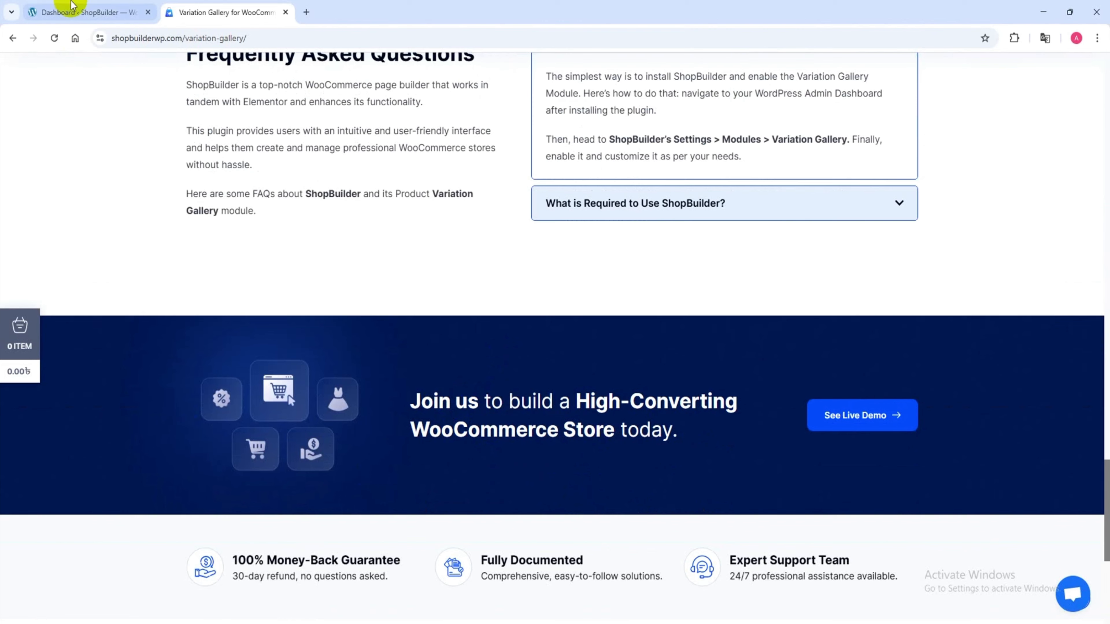
Switch to the WordPress dashboard and search the plugins available to add for "Shopbuilder".
left_click(72, 11)
mouse_move(39, 448)
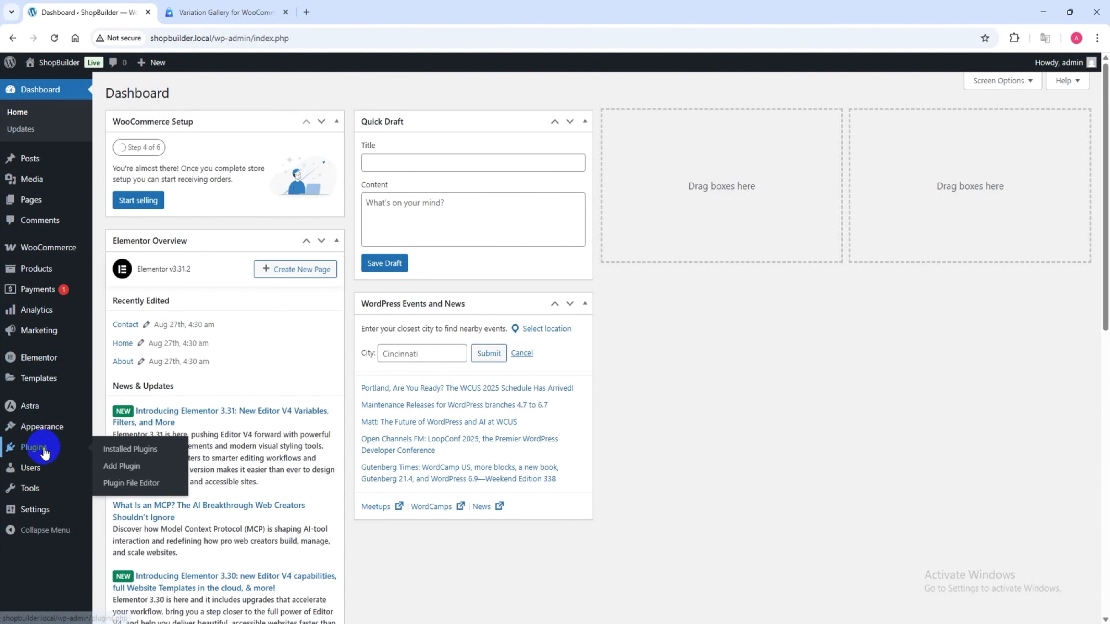
left_click(164, 467)
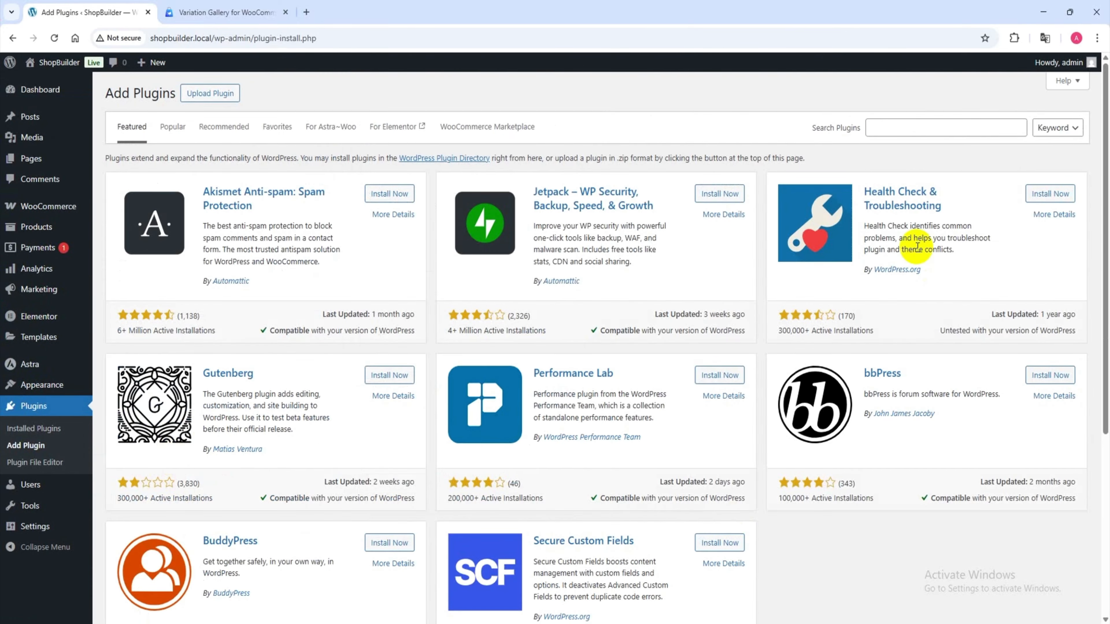
left_click(911, 128)
type("Shopbuilder")
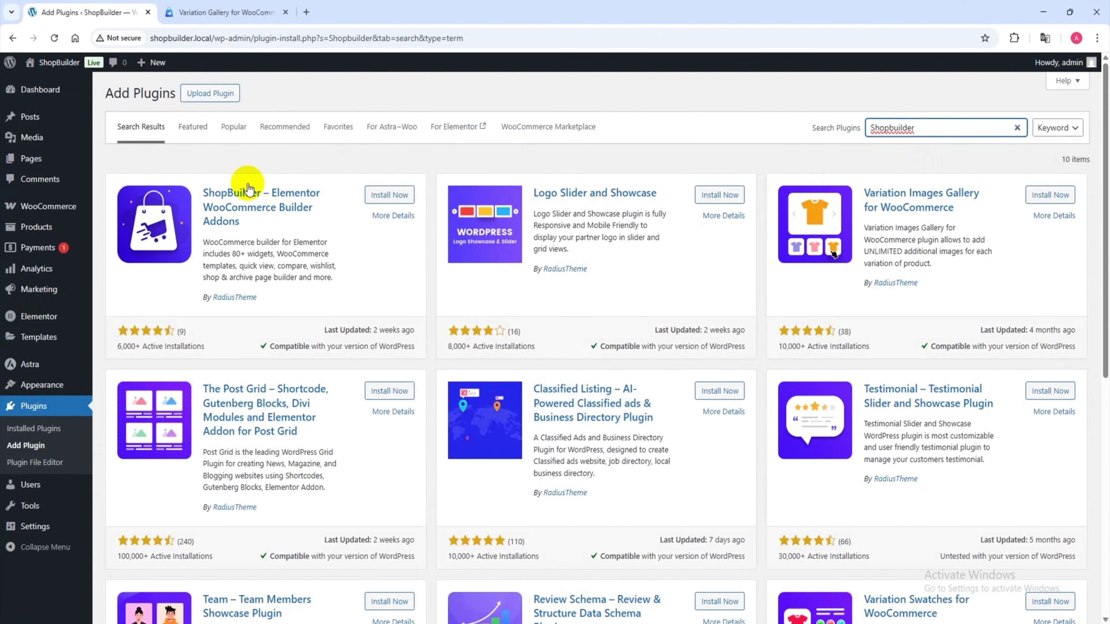
Install and activate the ShopBuilder – Elementor WooCommerce Builder Addons plugin by RadiusTheme.
left_click(377, 195)
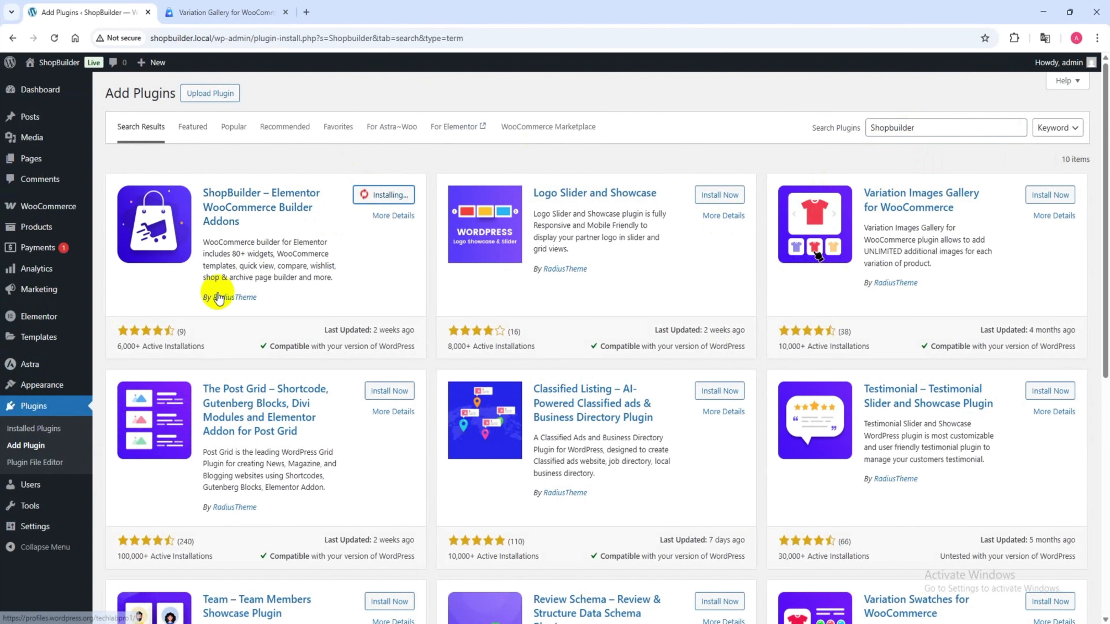
double_click(230, 302)
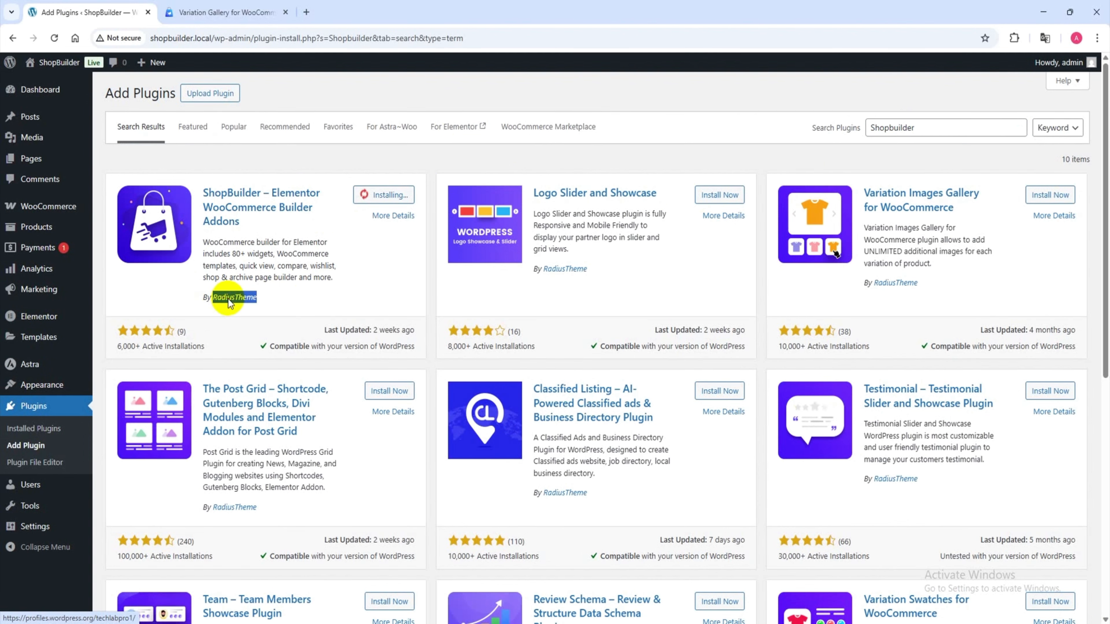
left_click(392, 196)
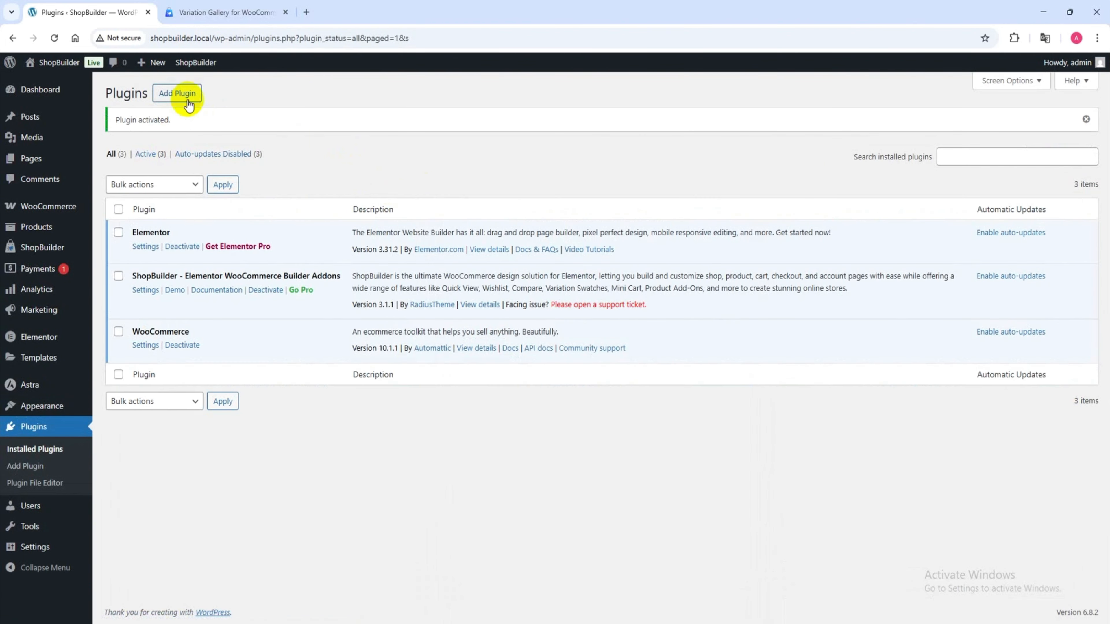
Upload the plugin file shopbuilder-pro.2.1.1.zip, then install and activate it.
left_click(188, 99)
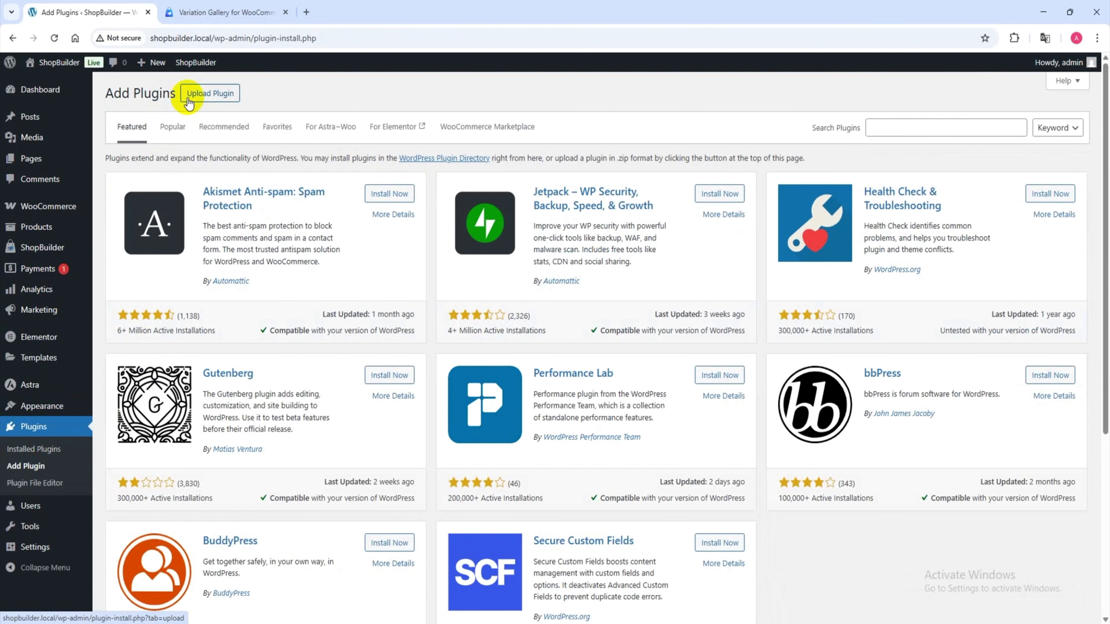
left_click(226, 93)
left_click(516, 204)
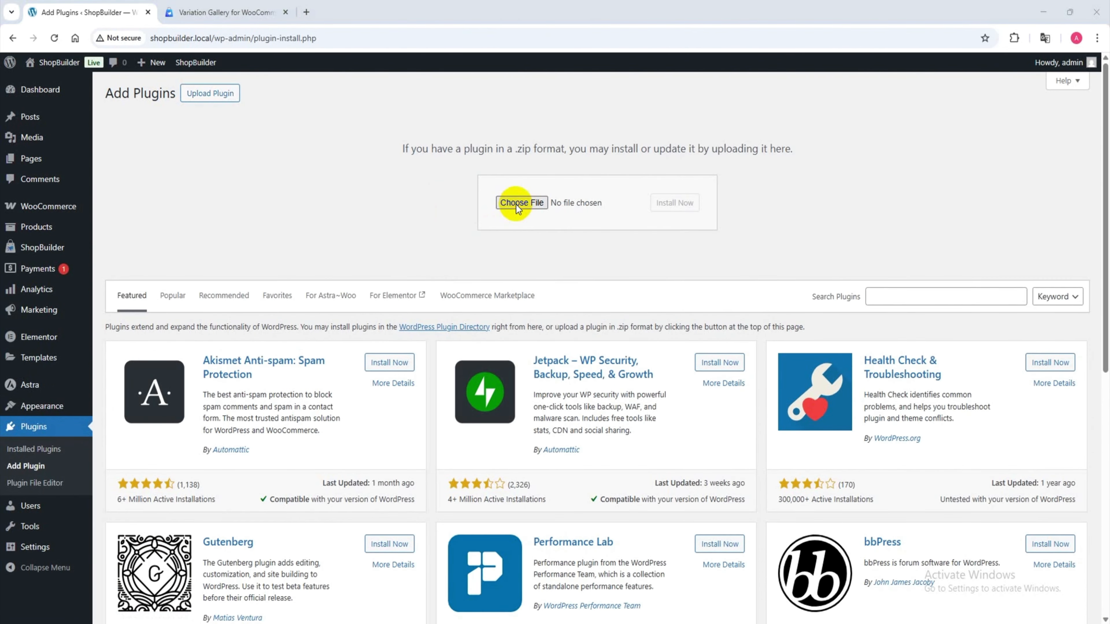
double_click(688, 339)
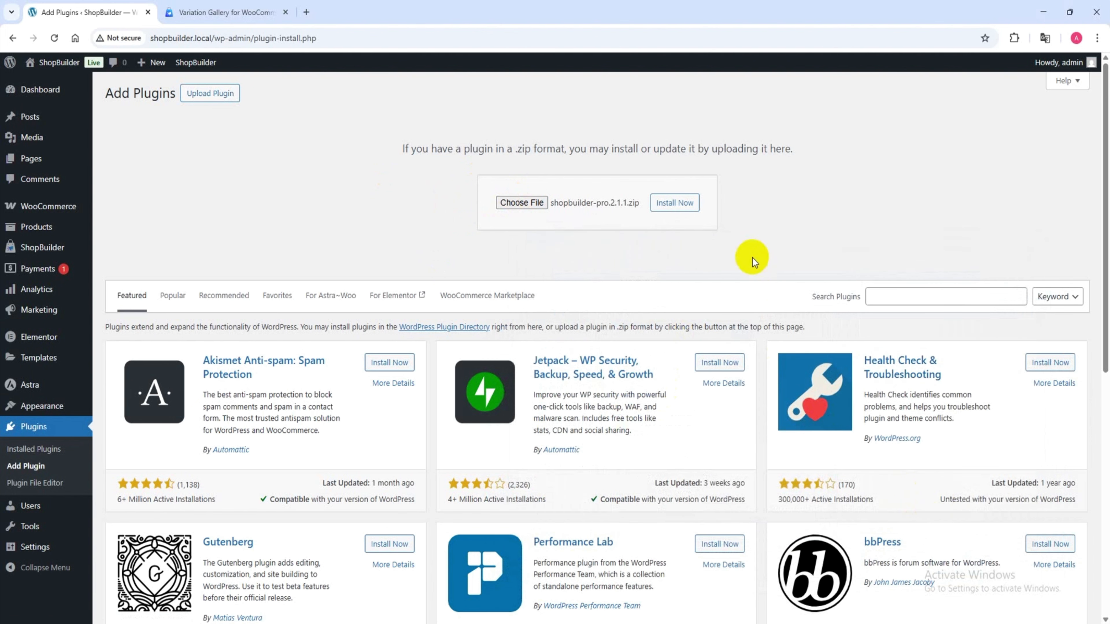
left_click(685, 209)
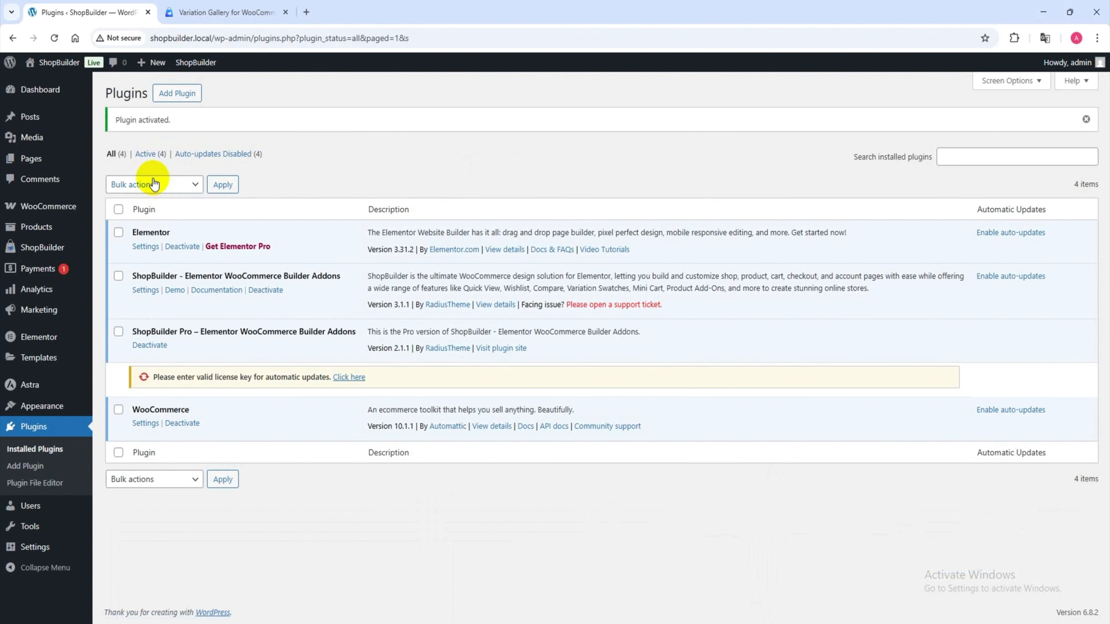
Enable the Variation Gallery module in the ShopBuilder module settings and save the changes.
mouse_move(31, 248)
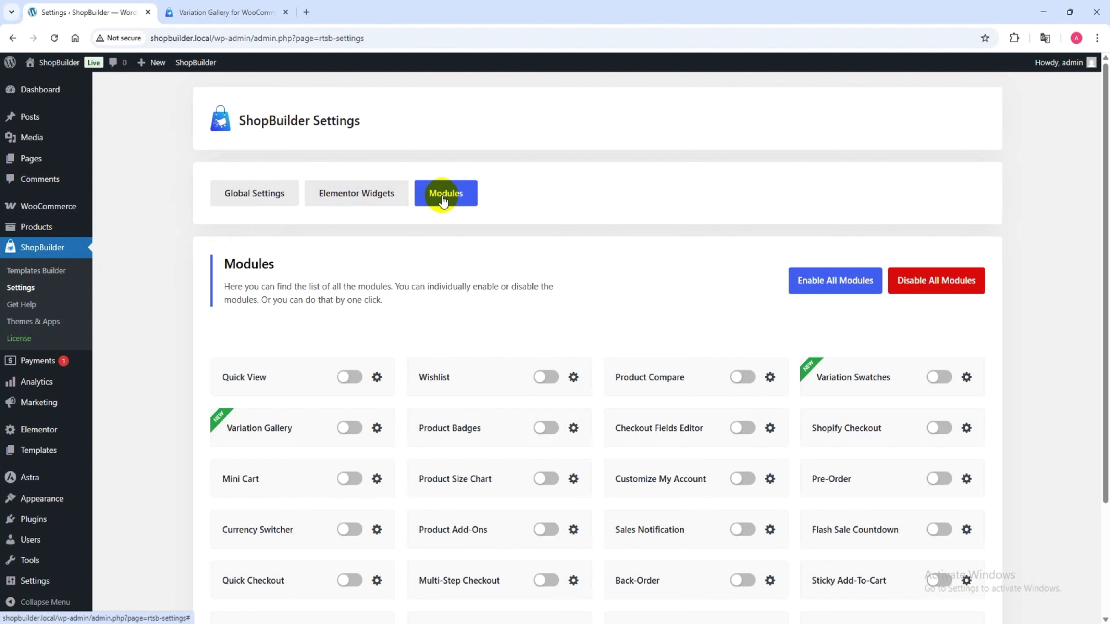
scroll(682, 333, "down", 3)
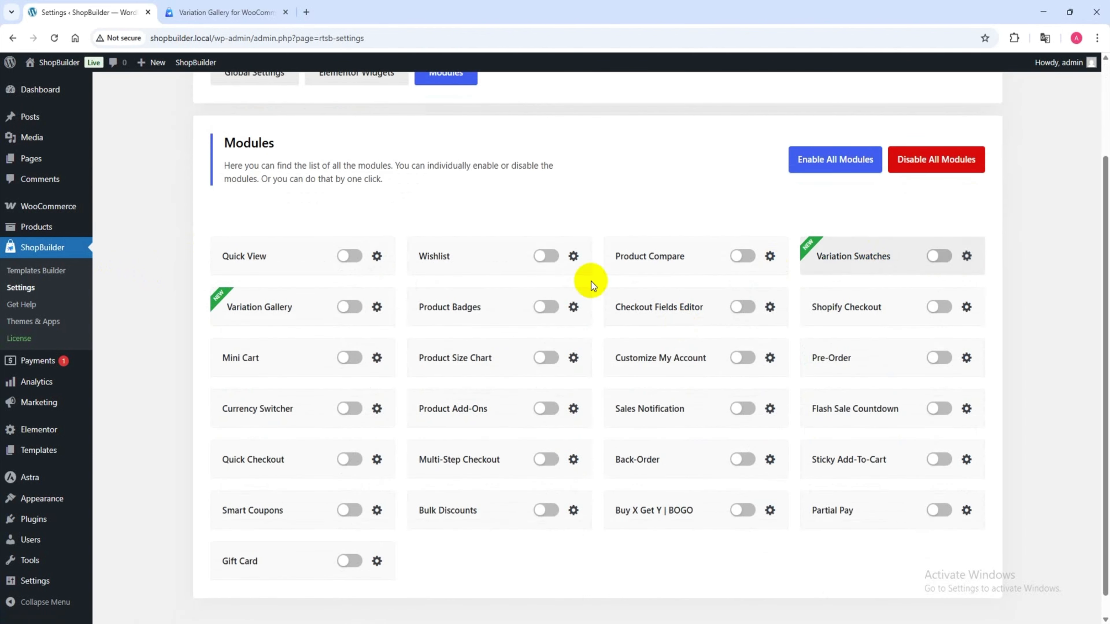
left_click(343, 308)
left_click(465, 239)
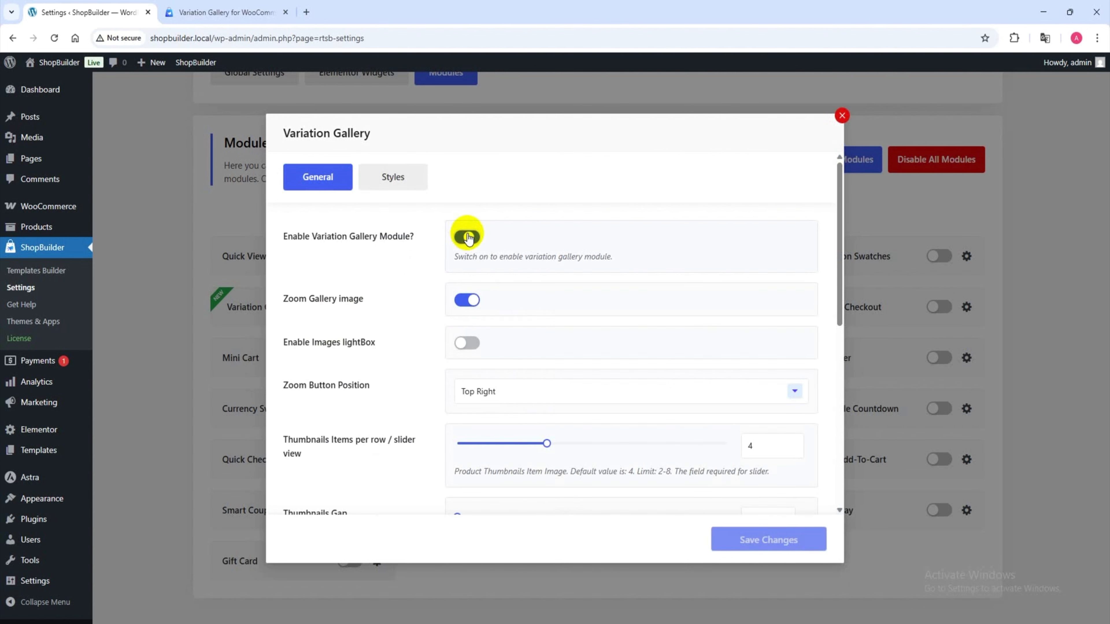
left_click(775, 542)
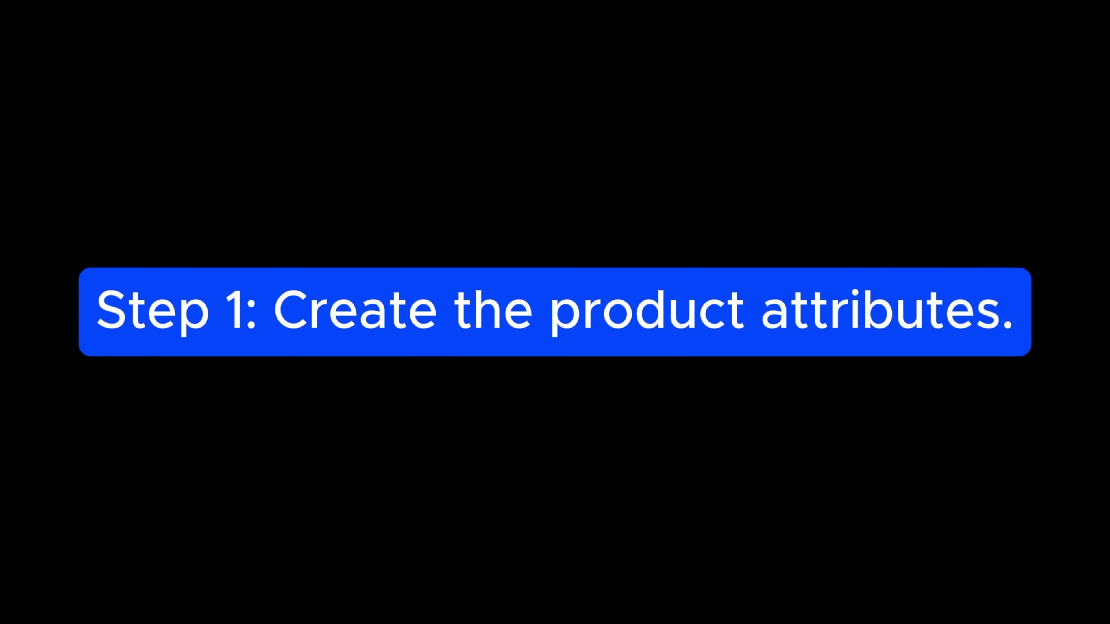
Open the WooCommerce product attributes page in a new browser tab and switch to it.
mouse_move(20, 221)
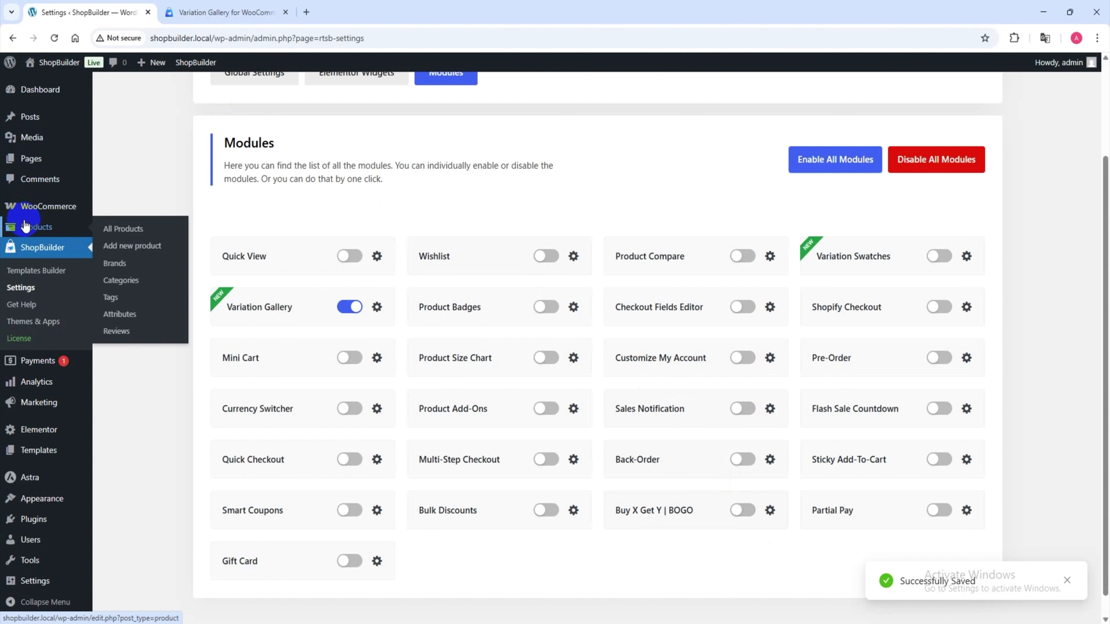
right_click(134, 314)
left_click(181, 326)
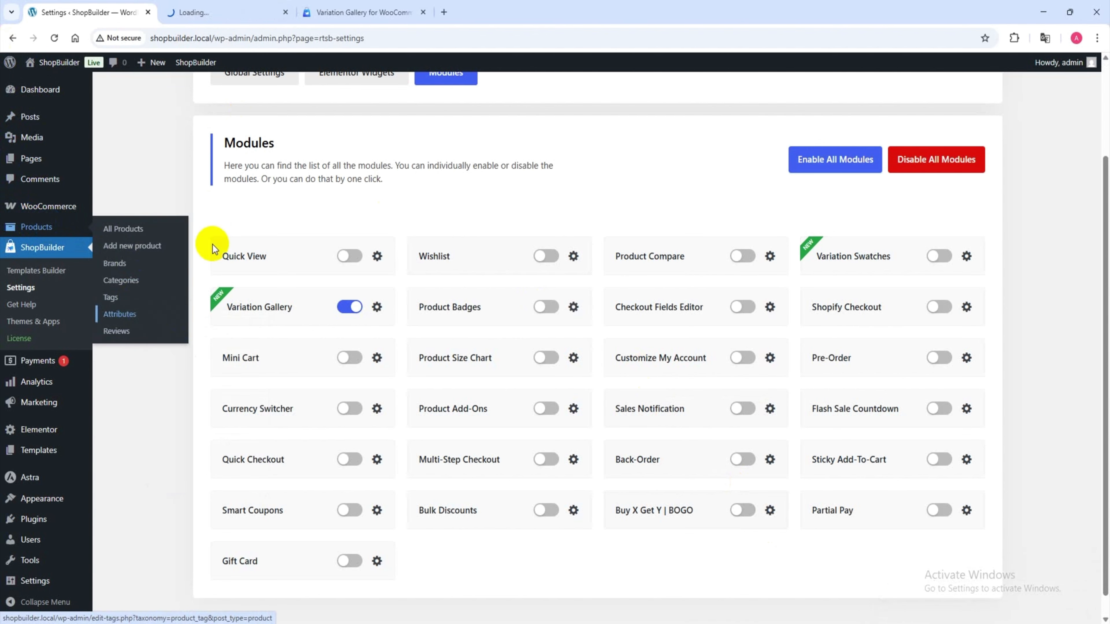
left_click(247, 9)
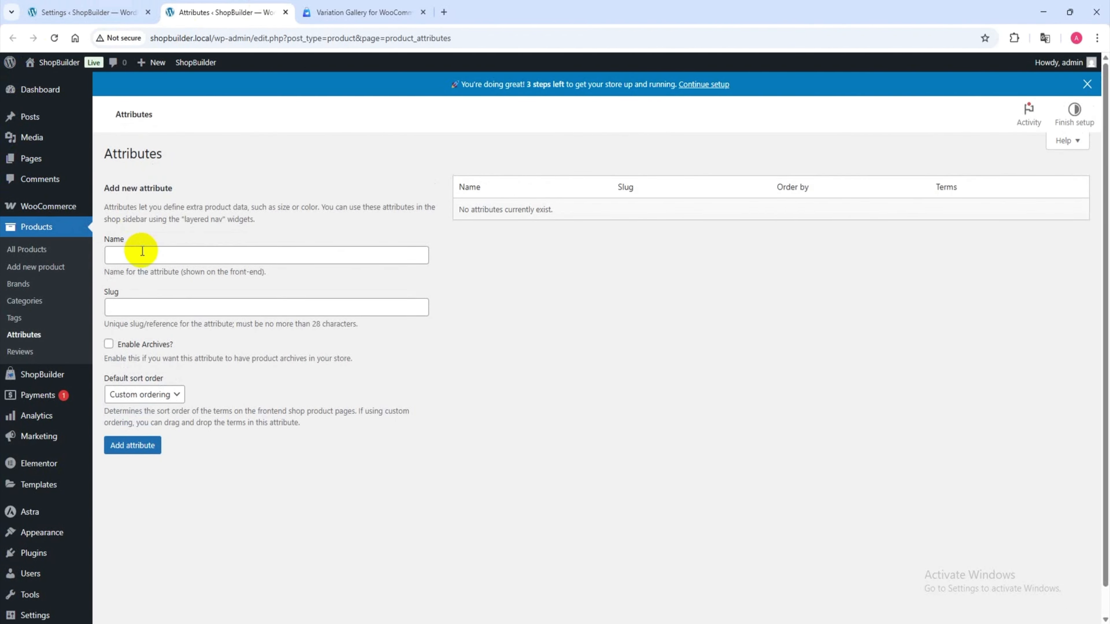
Add a product attribute named Color, using custom ordering as its default sort order.
left_click(165, 253)
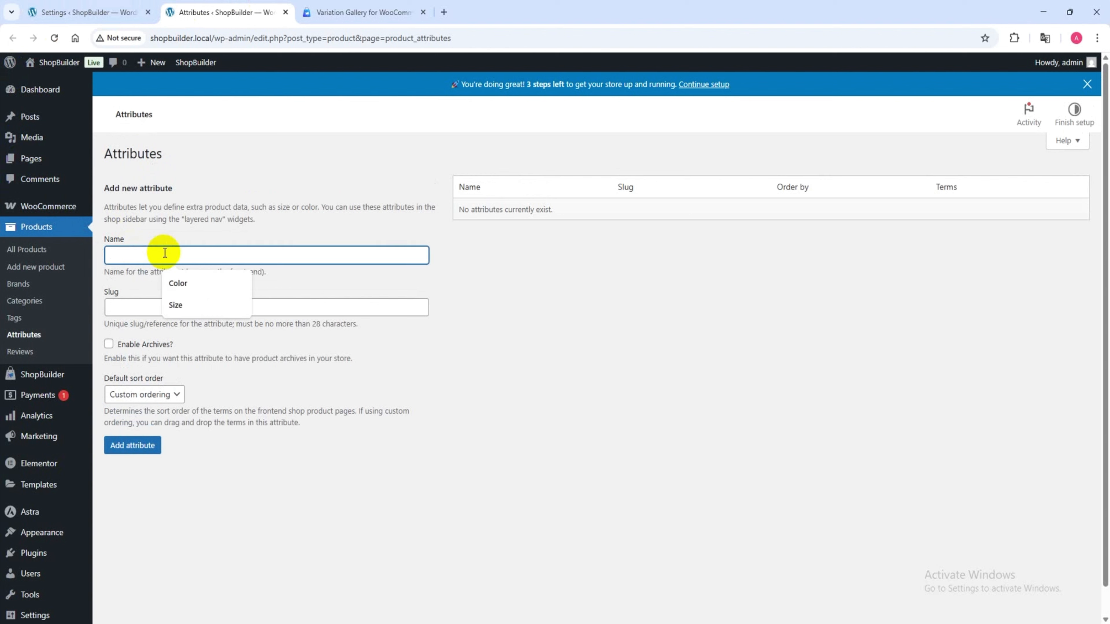
type("Colo")
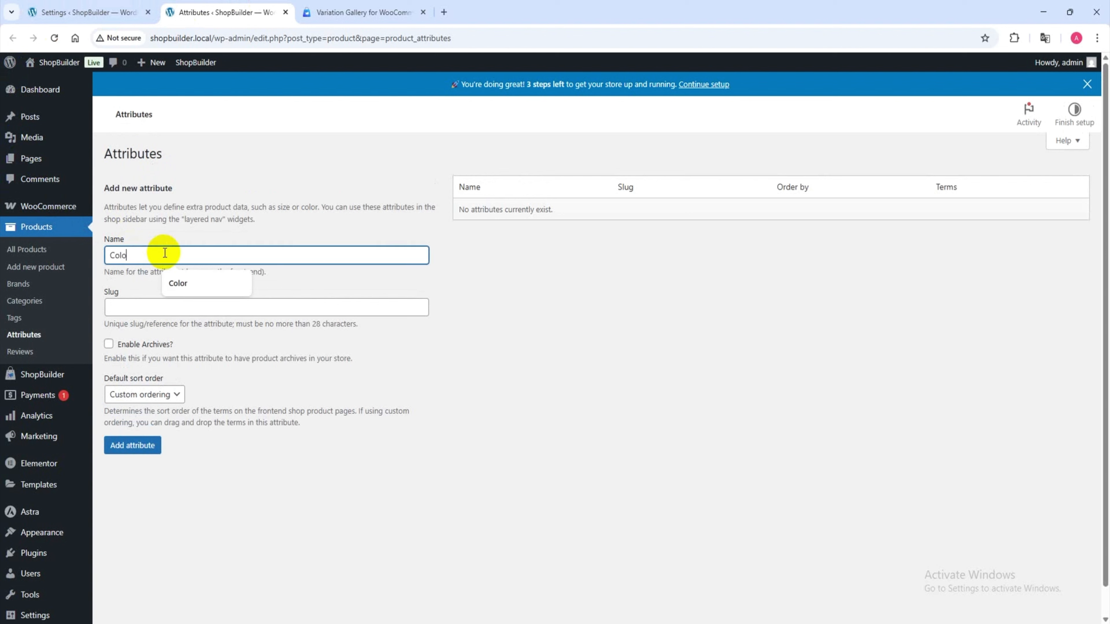
type("r")
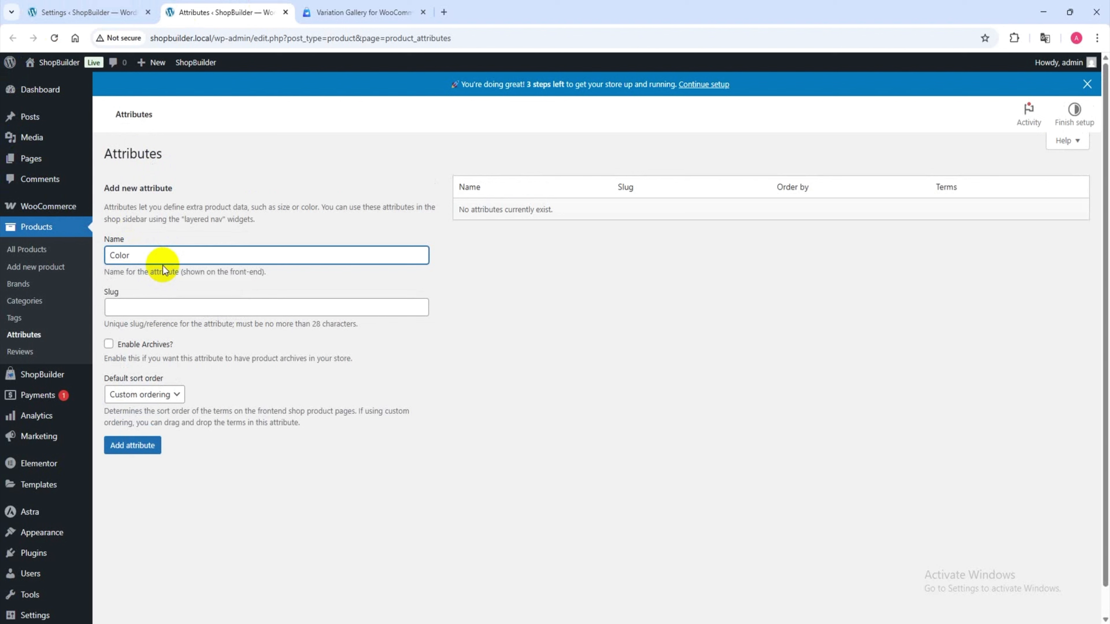
left_click(114, 347)
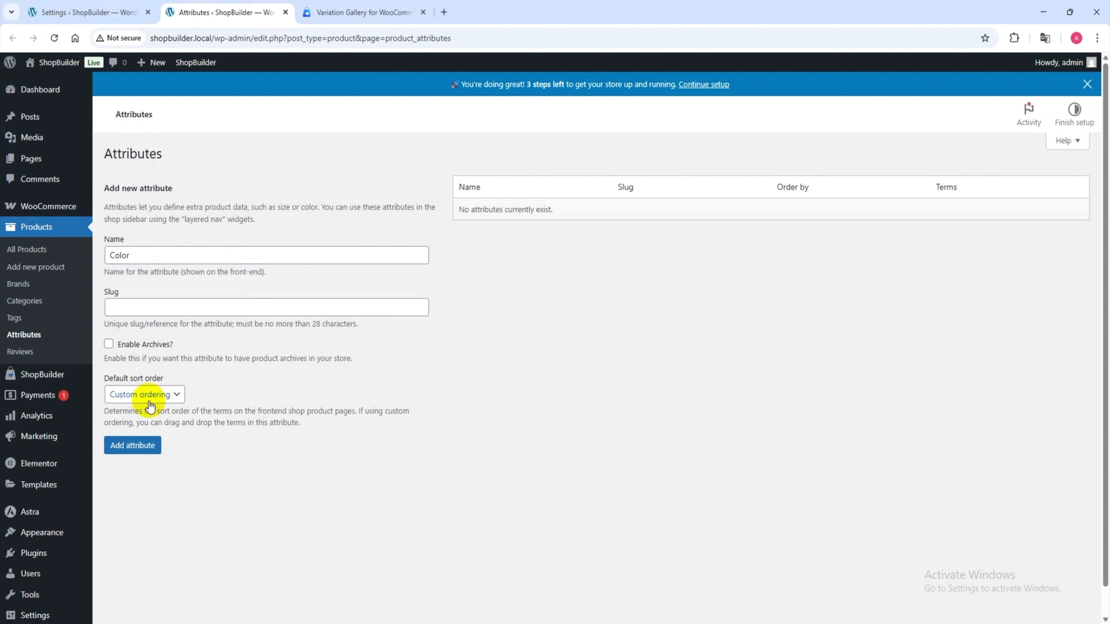
left_click(144, 394)
left_click(72, 468)
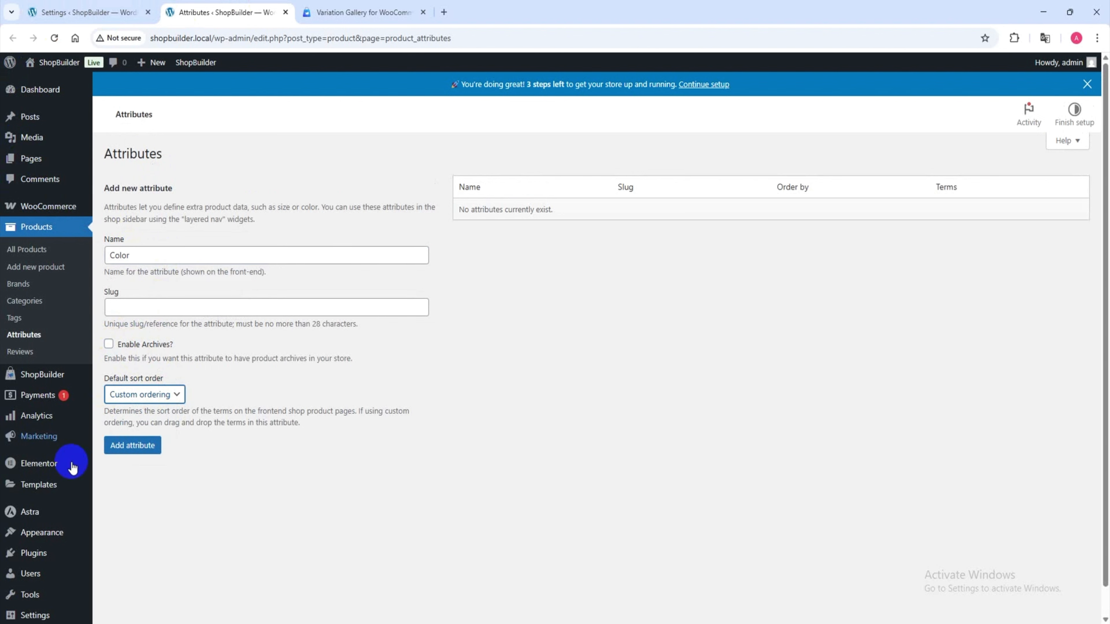
left_click(128, 446)
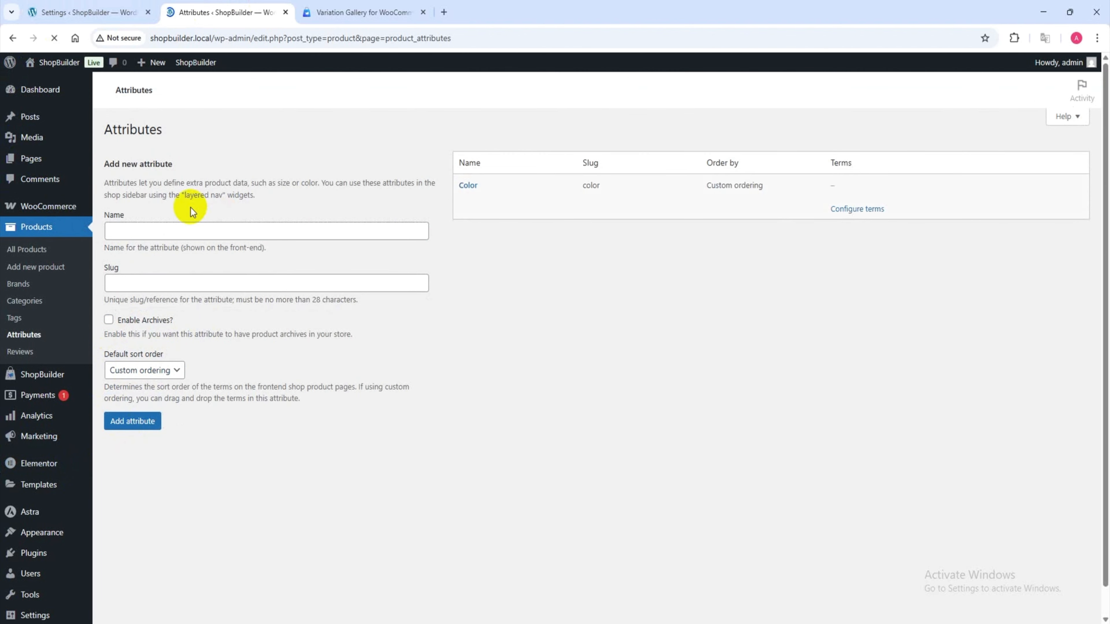
Add a second product attribute named Size.
left_click(178, 230)
type("Size")
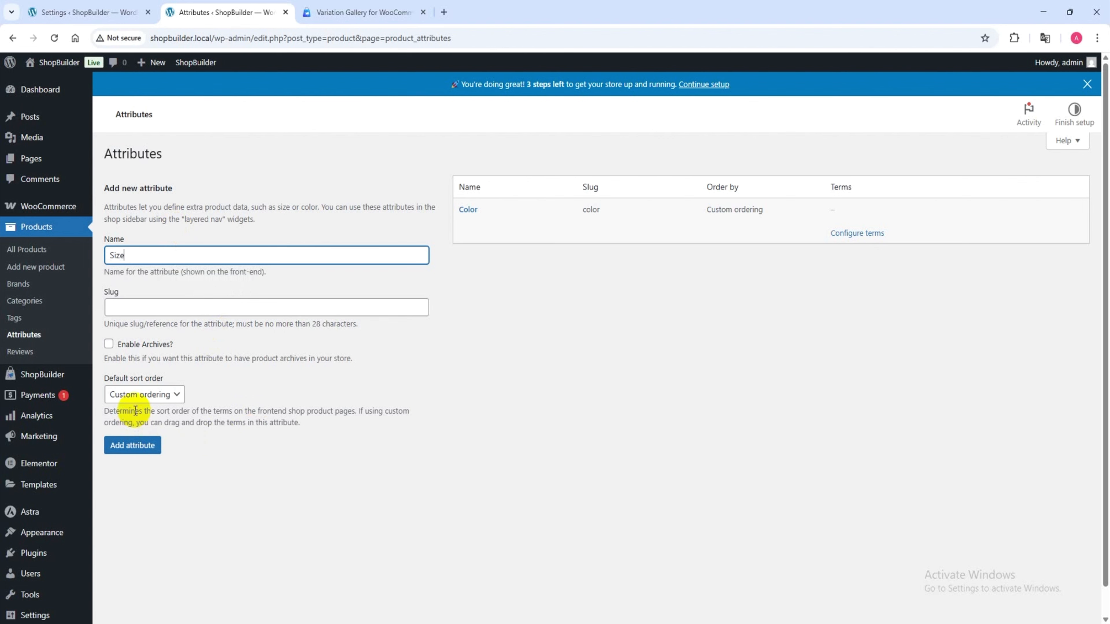
left_click(136, 451)
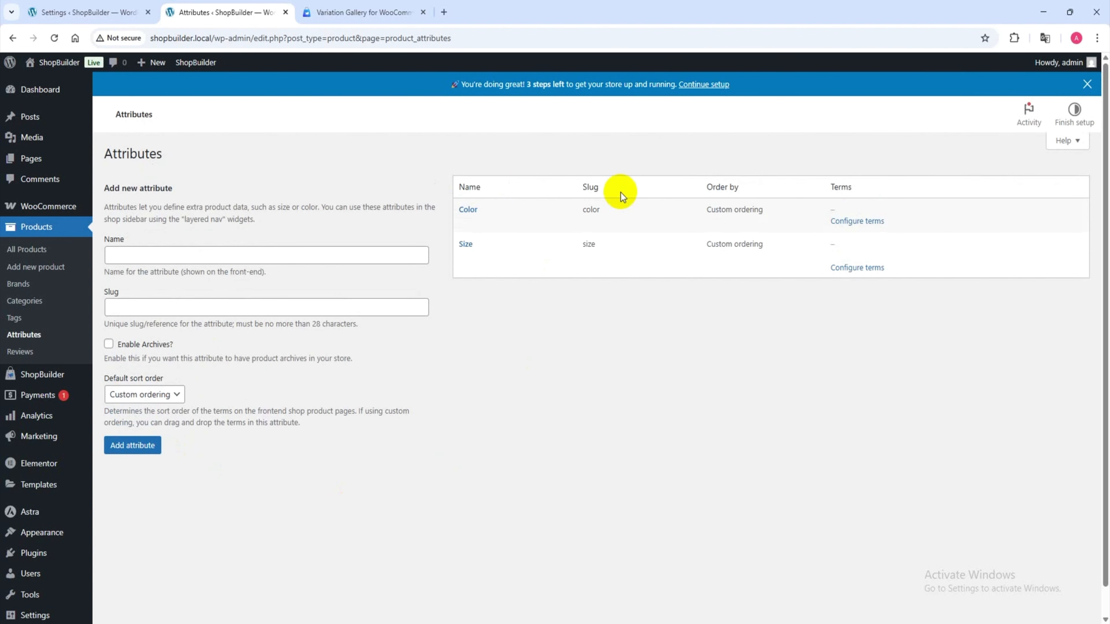
Open the term configuration of the Color attribute and add the term Black.
left_click(845, 225)
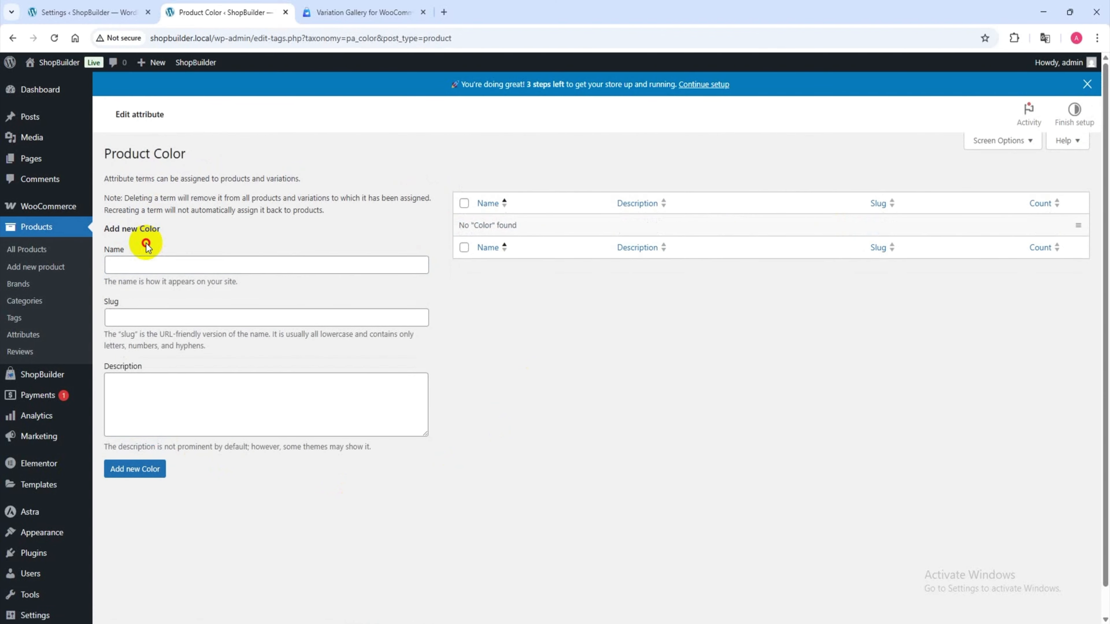
left_click(148, 258)
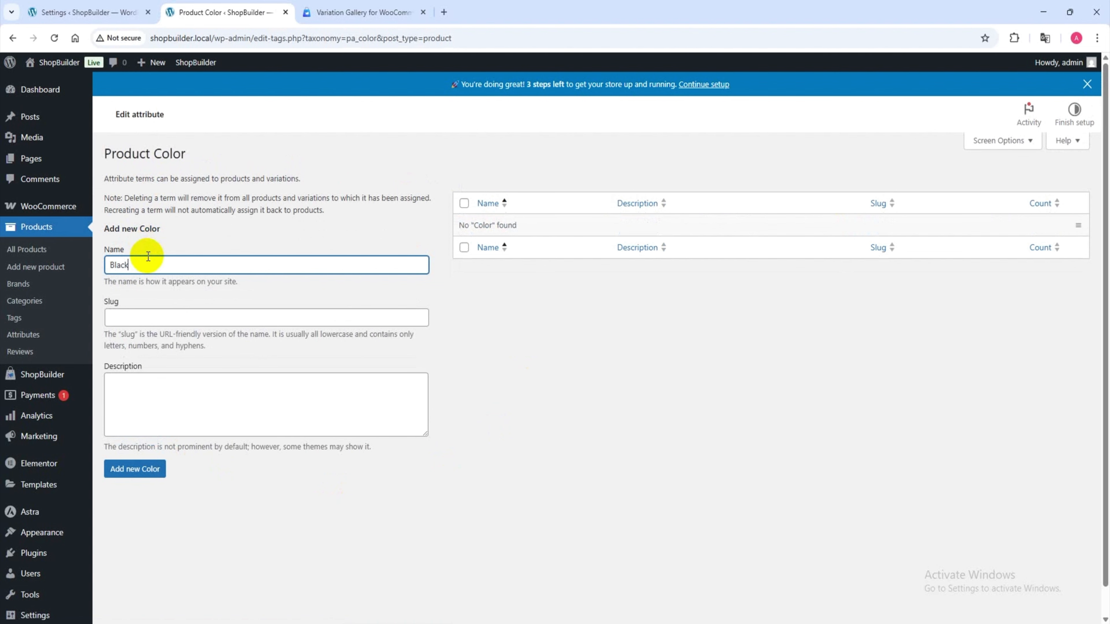
left_click(140, 473)
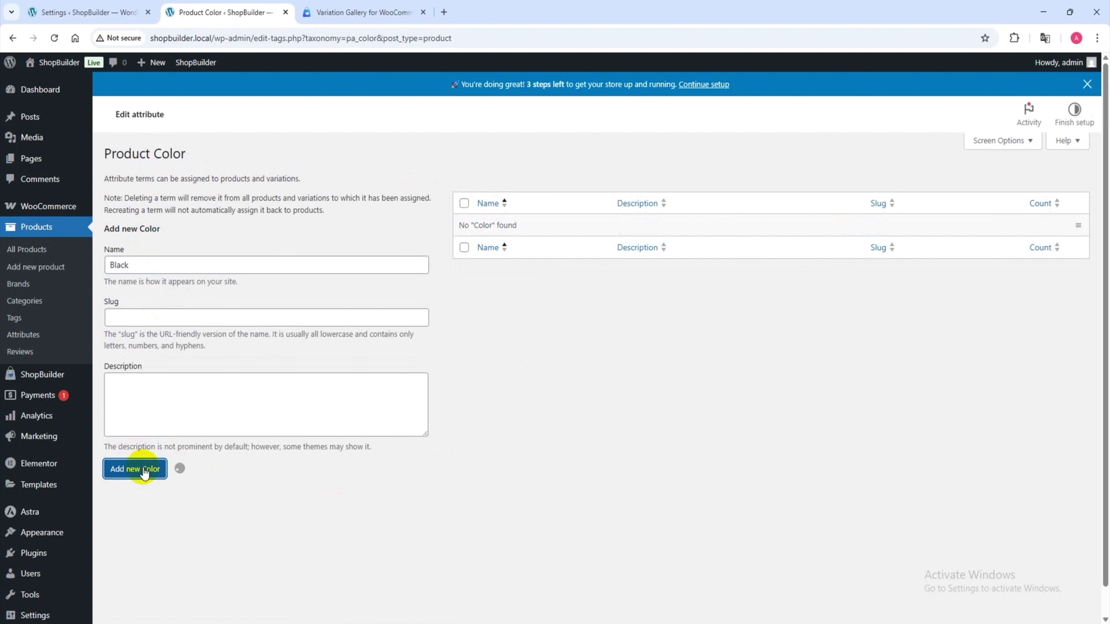
Add the terms Red and White to the Color attribute.
left_click(249, 309)
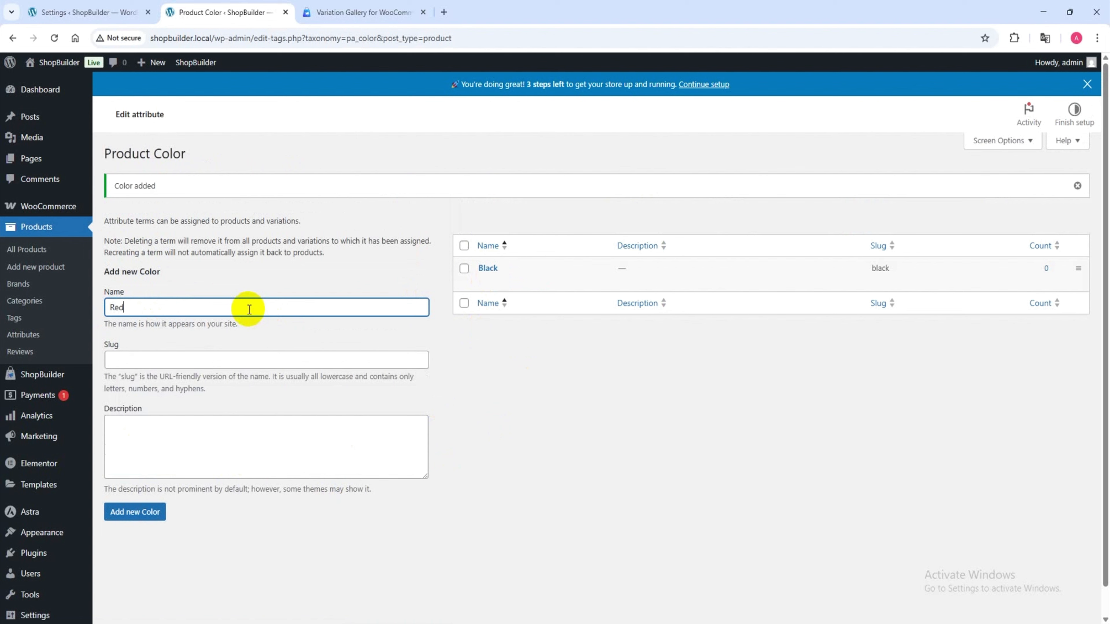
left_click(133, 516)
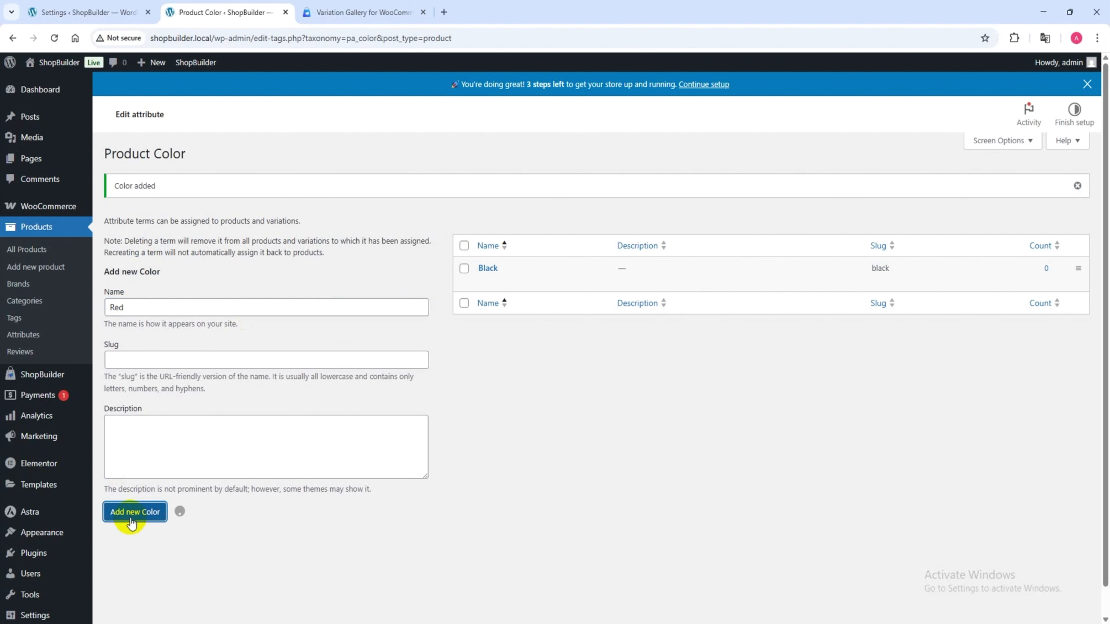
left_click(221, 303)
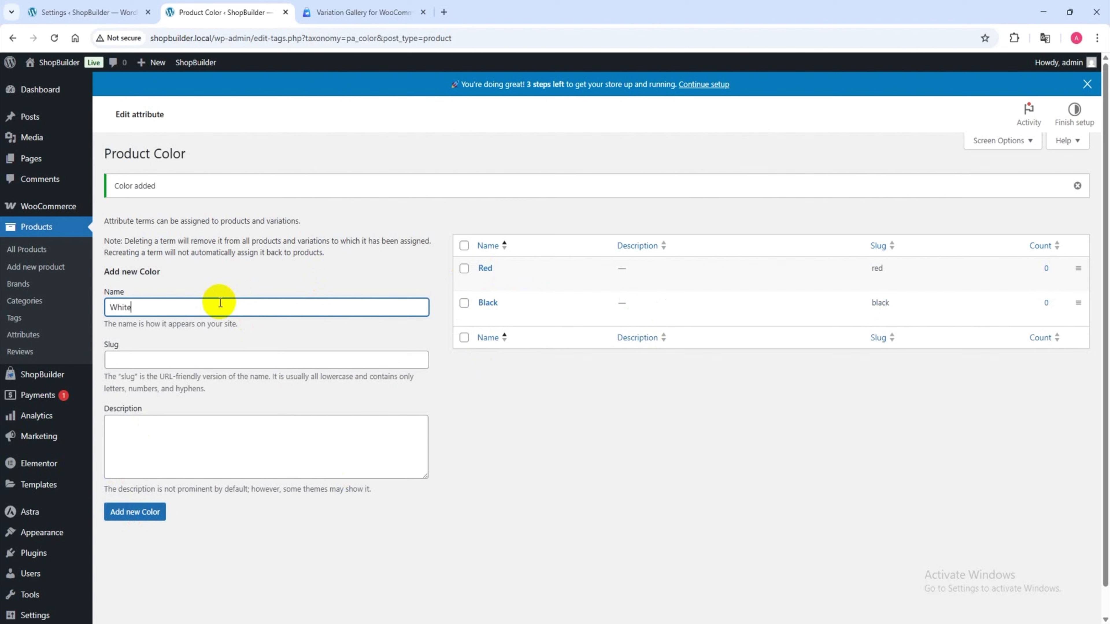
left_click(149, 514)
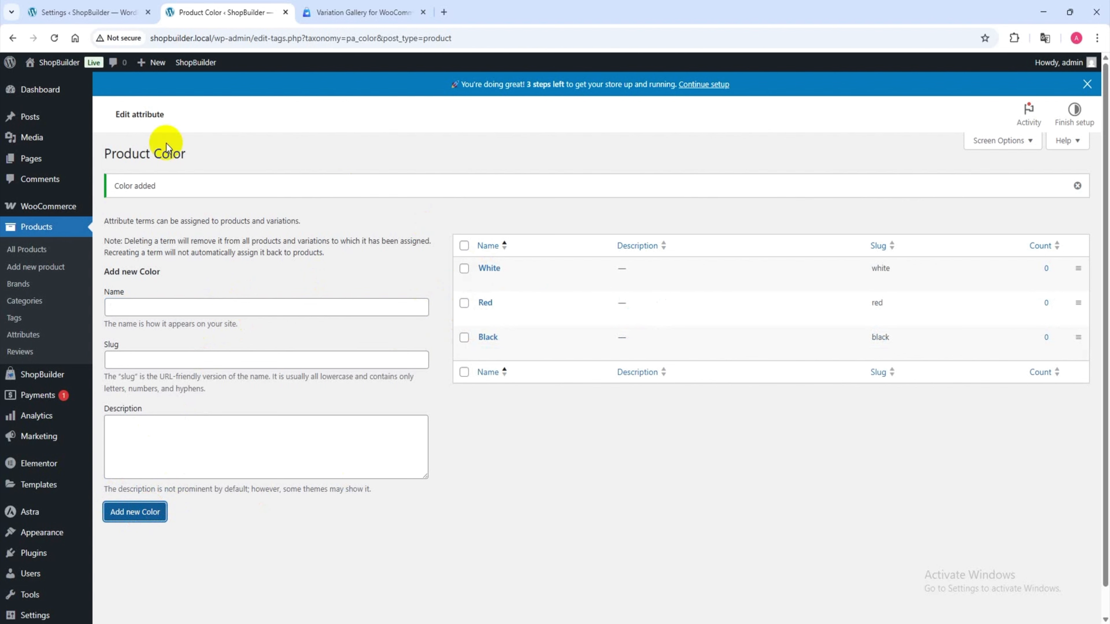
Open the term configuration of the Size attribute and add the terms 6.5, 7 and 7.5.
left_click(19, 334)
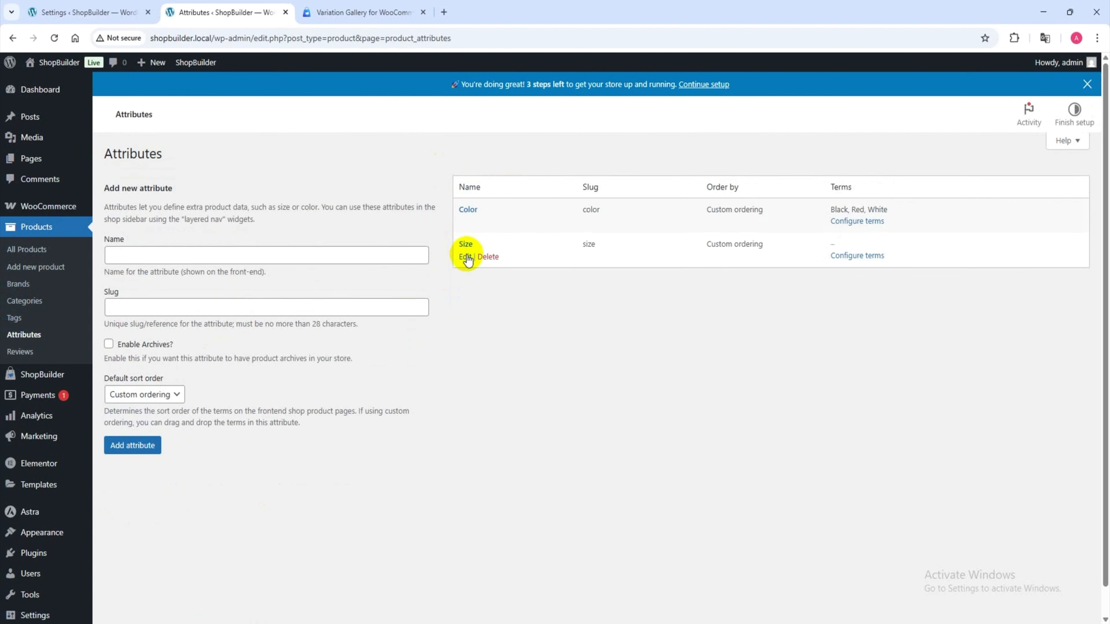
left_click(853, 256)
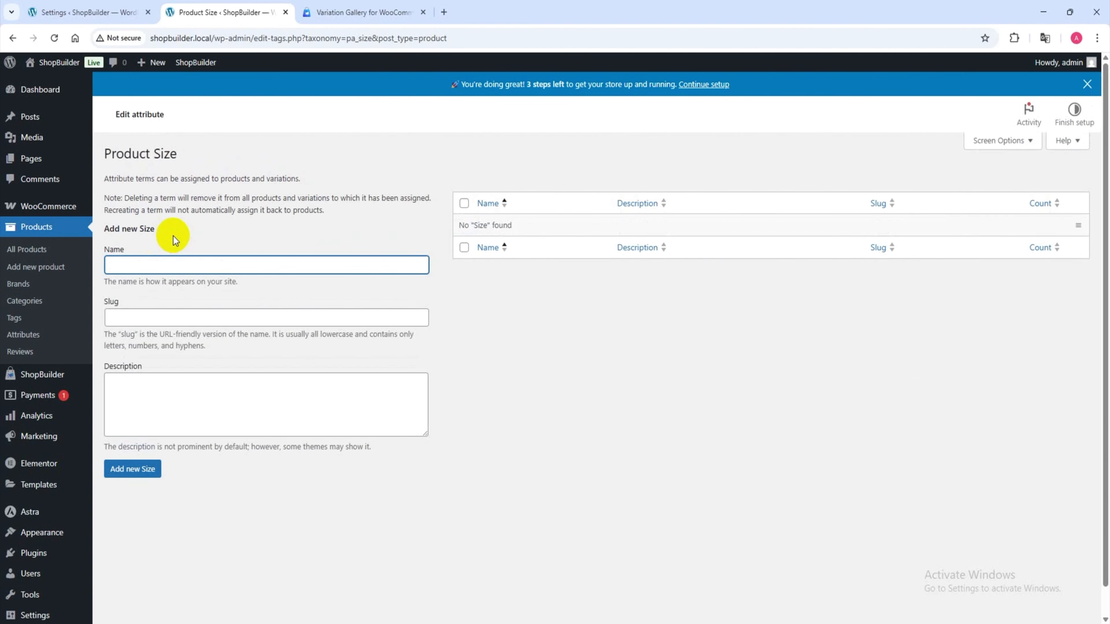
type("6.5")
left_click(148, 469)
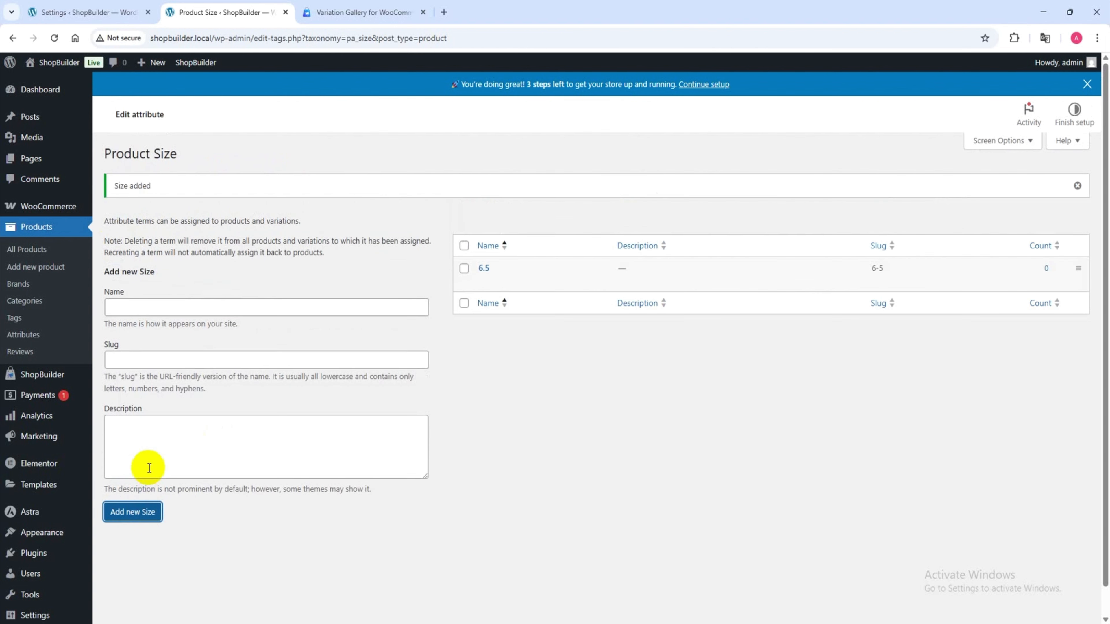
left_click(164, 304)
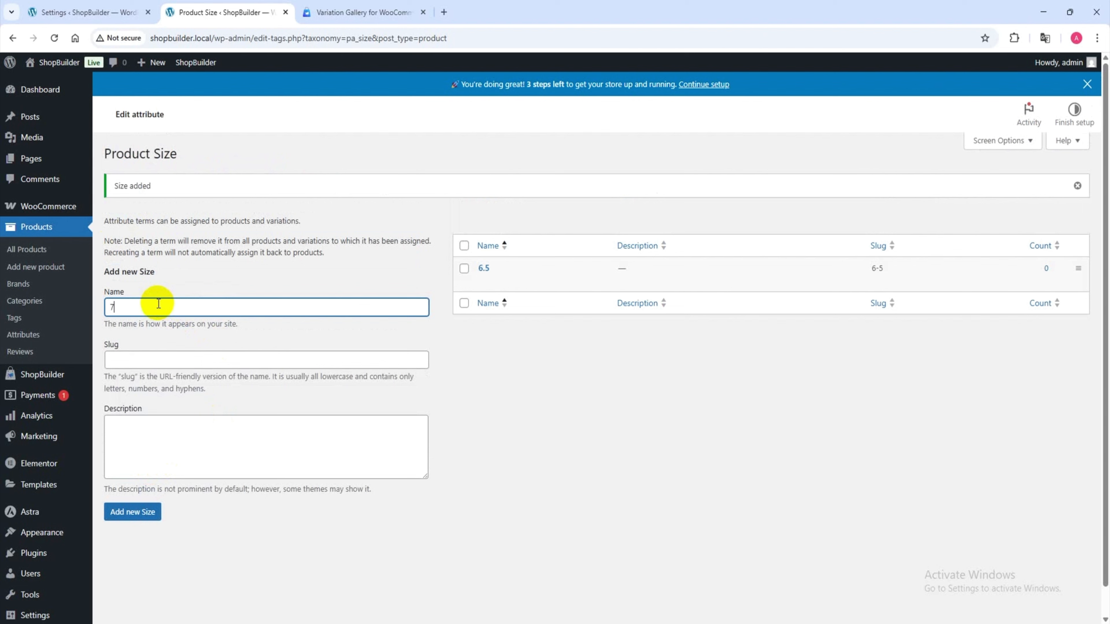
type("7")
left_click(141, 513)
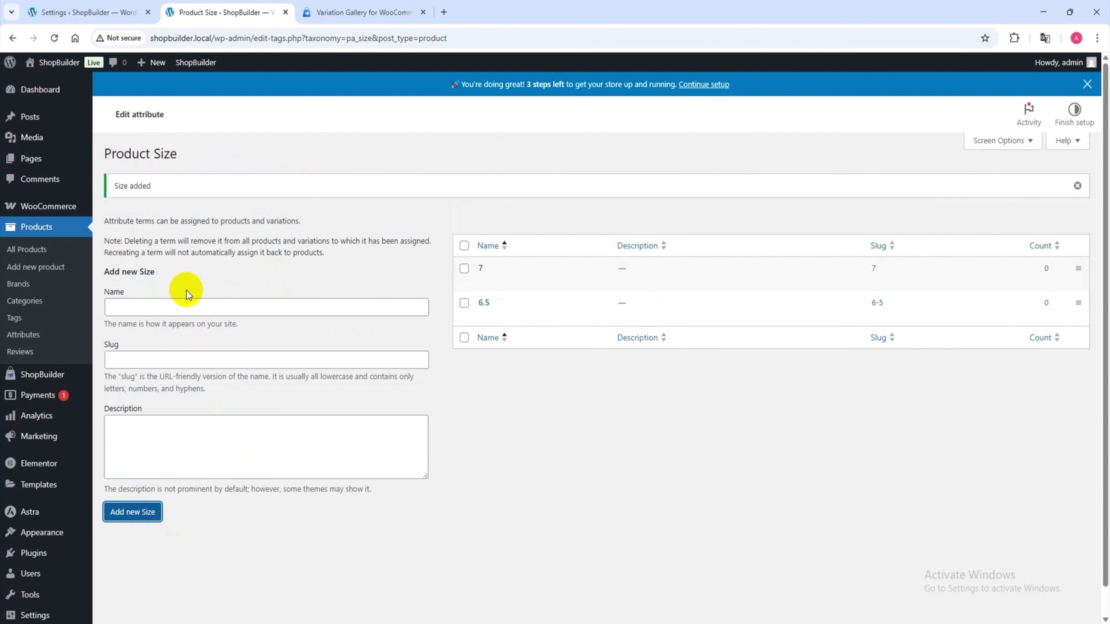
left_click(177, 306)
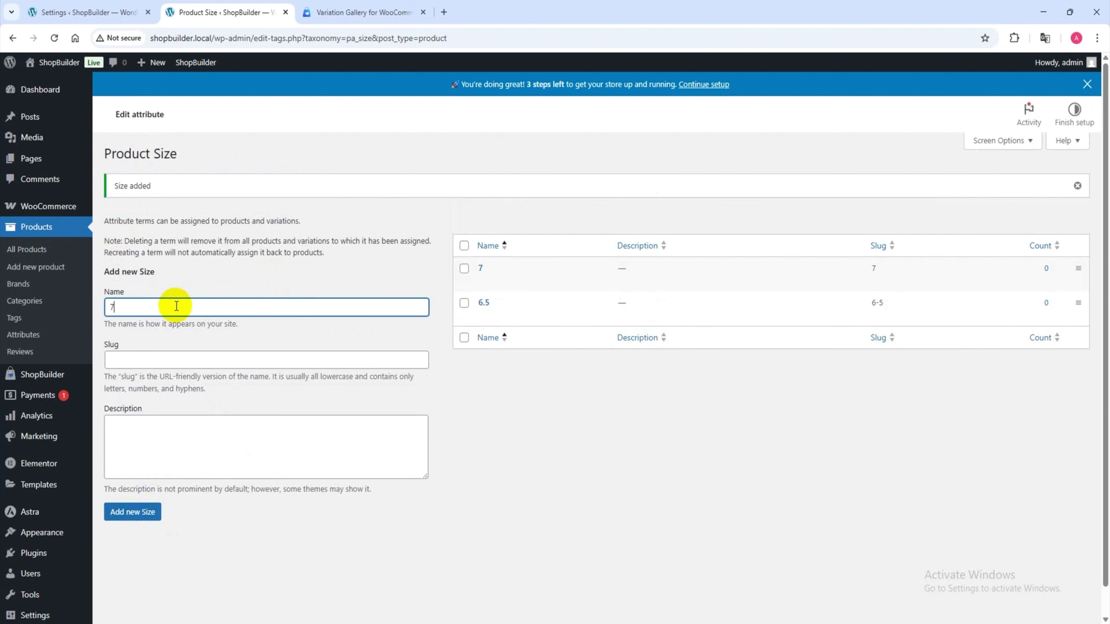
left_click(133, 512)
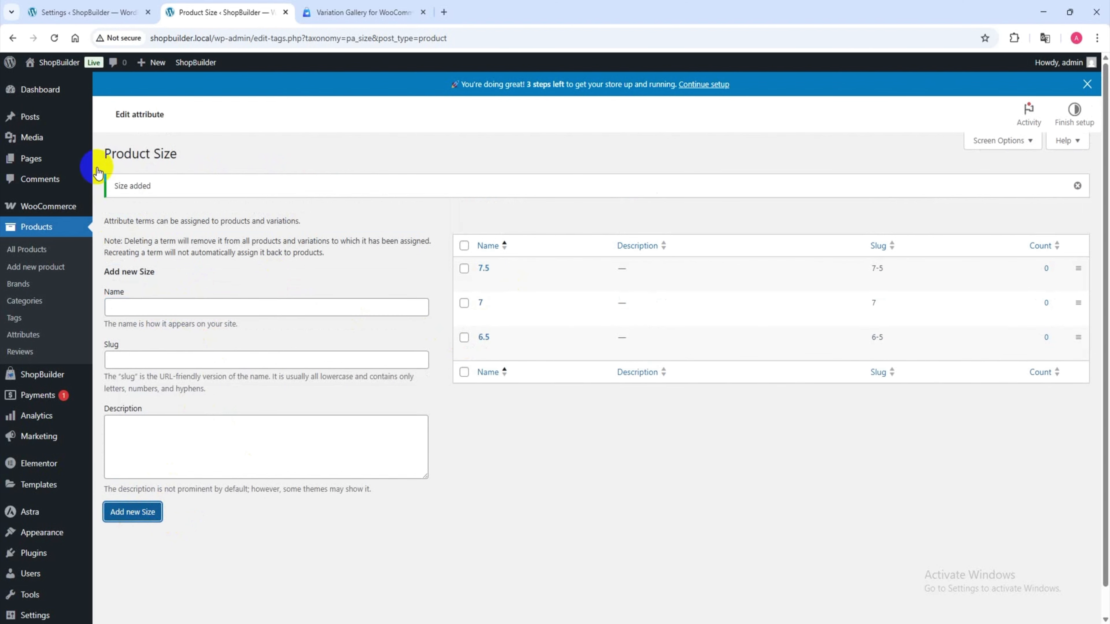
Start a new product from the list of all products and title it Sport Man Shoes.
left_click(30, 335)
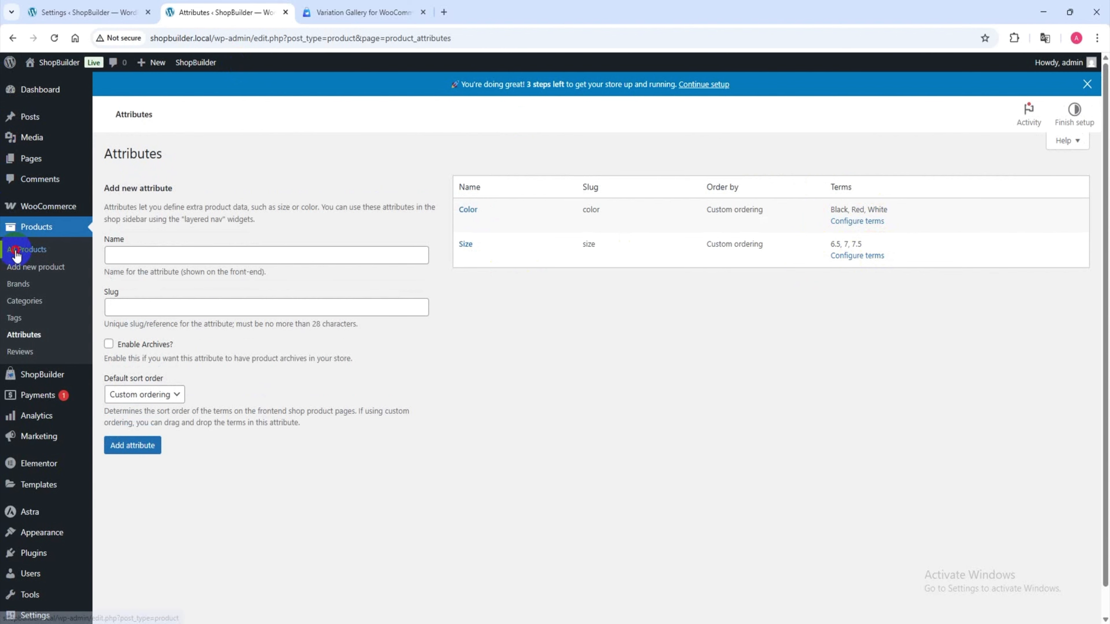
left_click(17, 255)
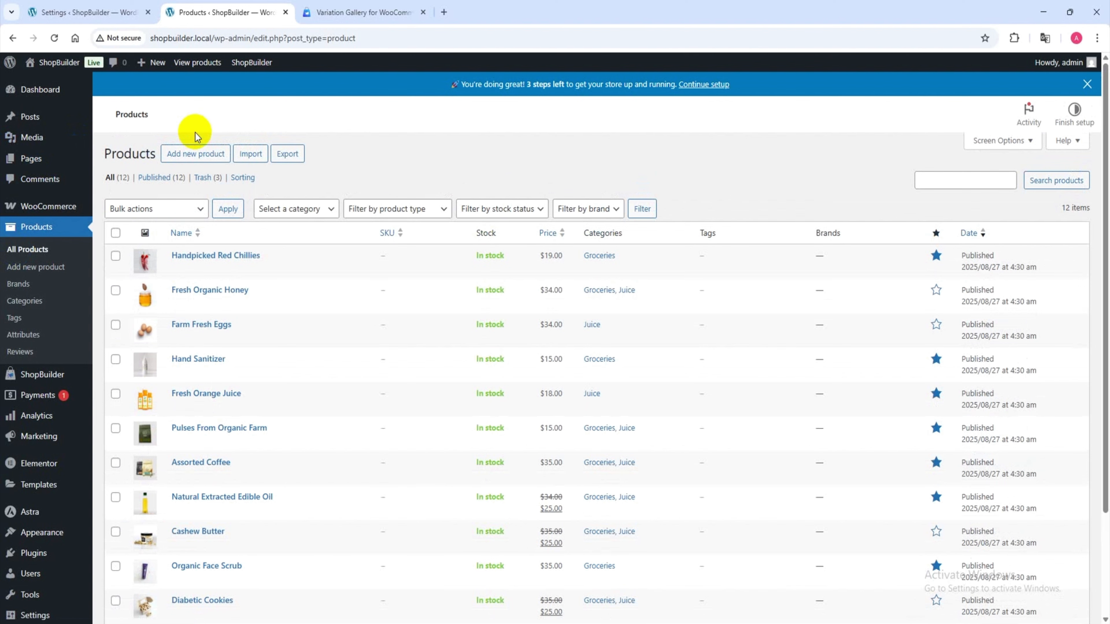
left_click(199, 161)
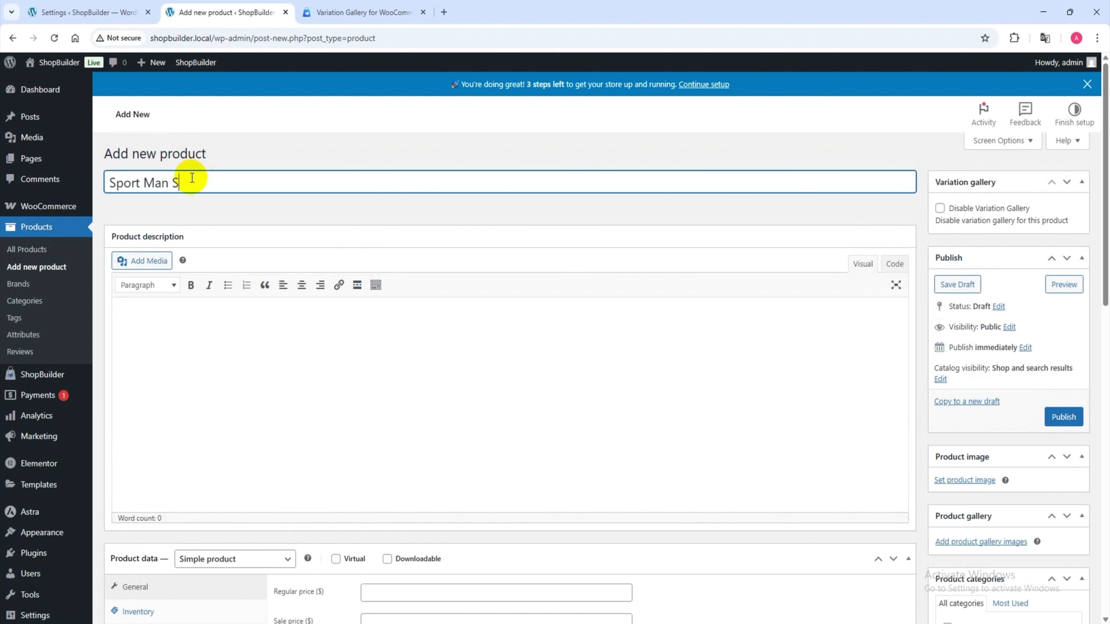
Fill both the product description and the product short description with the Lorem Ipsum placeholder paragraph.
left_click(240, 323)
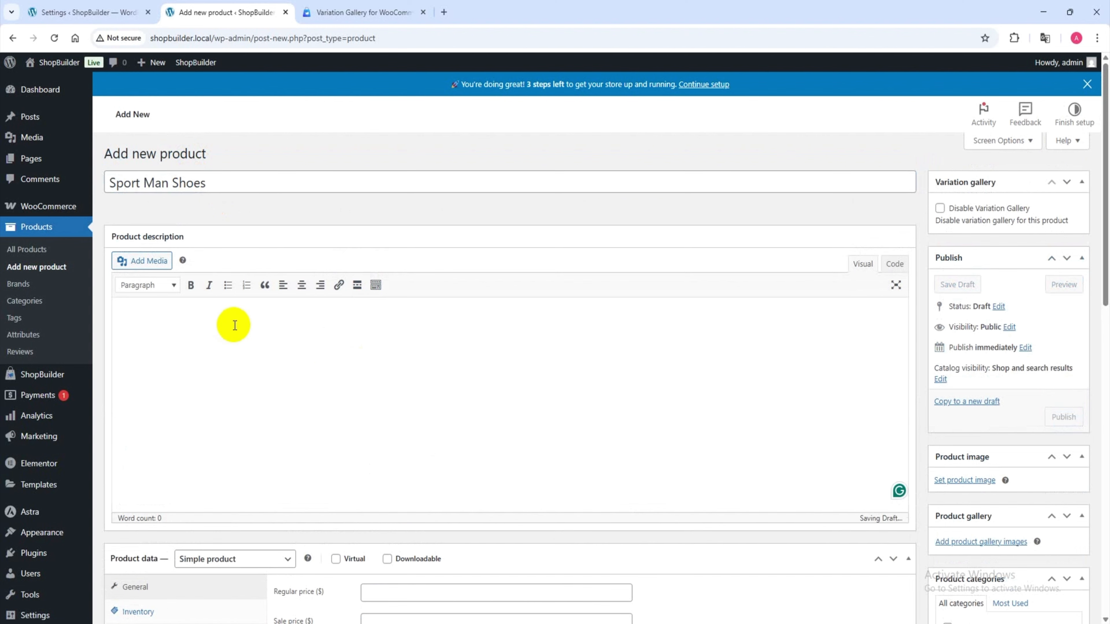
type("Lorem Ipsum is simply dummy text of the printing and typesetting industry. Lorem Ipsum has been the industry's standard dummy text ever since the 1500s, when an unknown printer took a galley of type and scrambled it to make a type specimen book.")
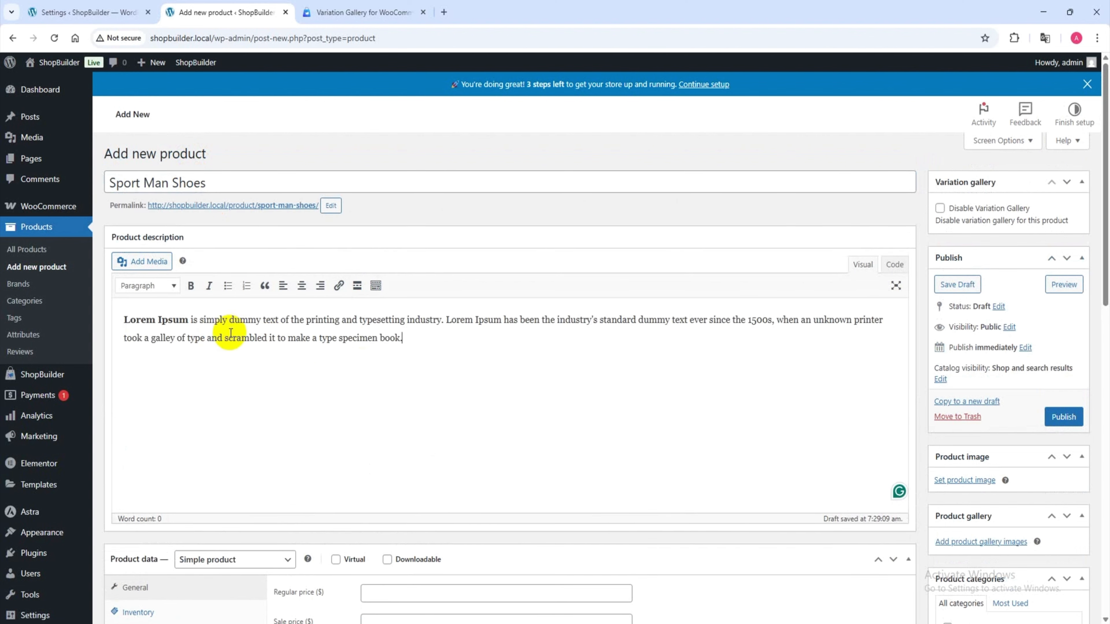
scroll(278, 340, "down", 4)
scroll(349, 268, "down", 3)
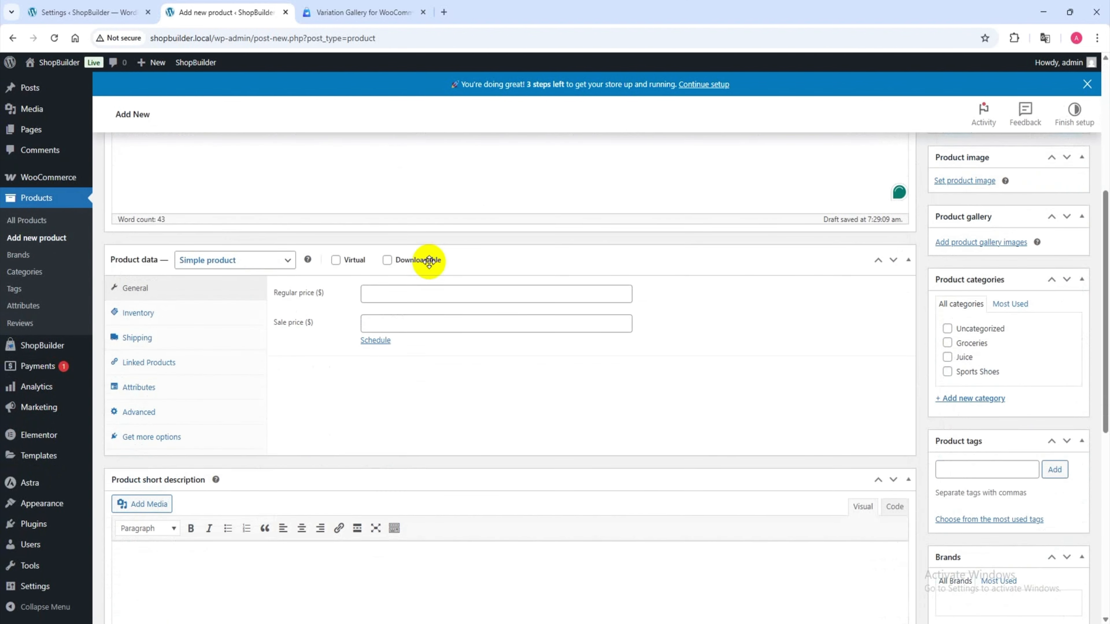
left_click(222, 551)
type("Lorem Ipsum is simply dummy text of the printing and typesetting industry. Lorem Ipsum has been the industry's standard dummy text ever since the 1500s, when an unknown printer took a galley of type and scrambled it to make a type specimen book.")
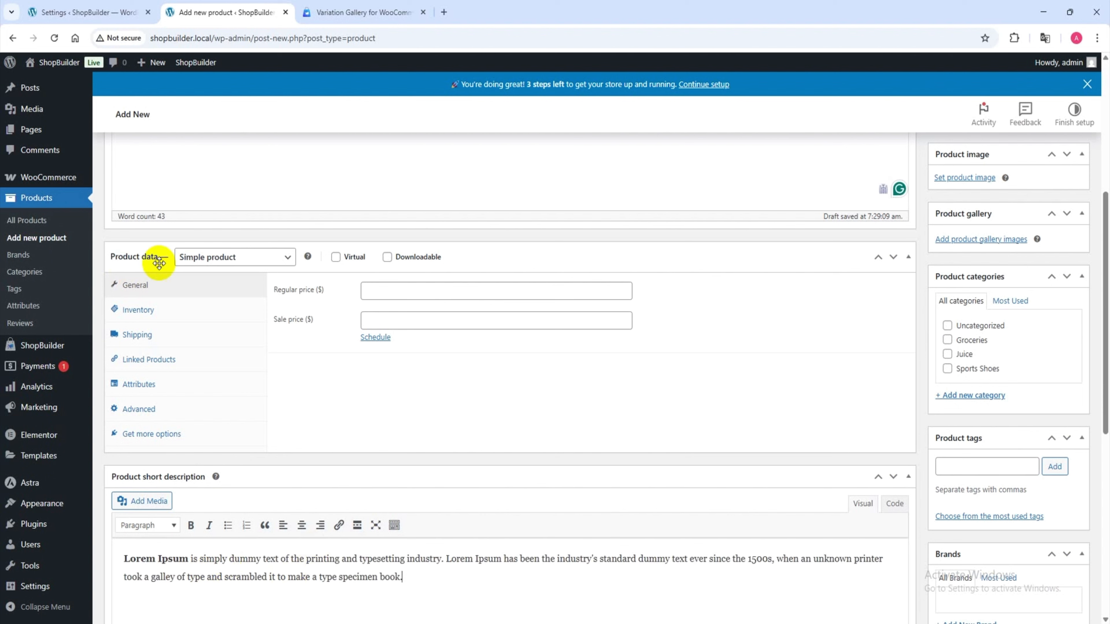
Set the product type to Variable product and save the existing Color attribute on it with all values: Black, Red and White.
left_click(228, 258)
left_click(228, 340)
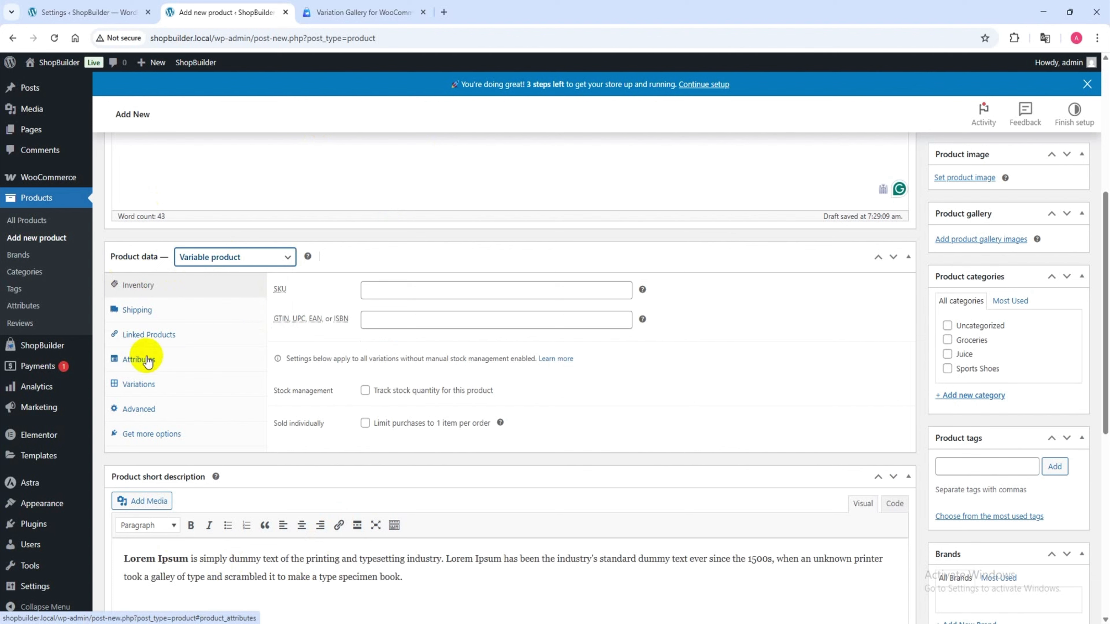
left_click(150, 361)
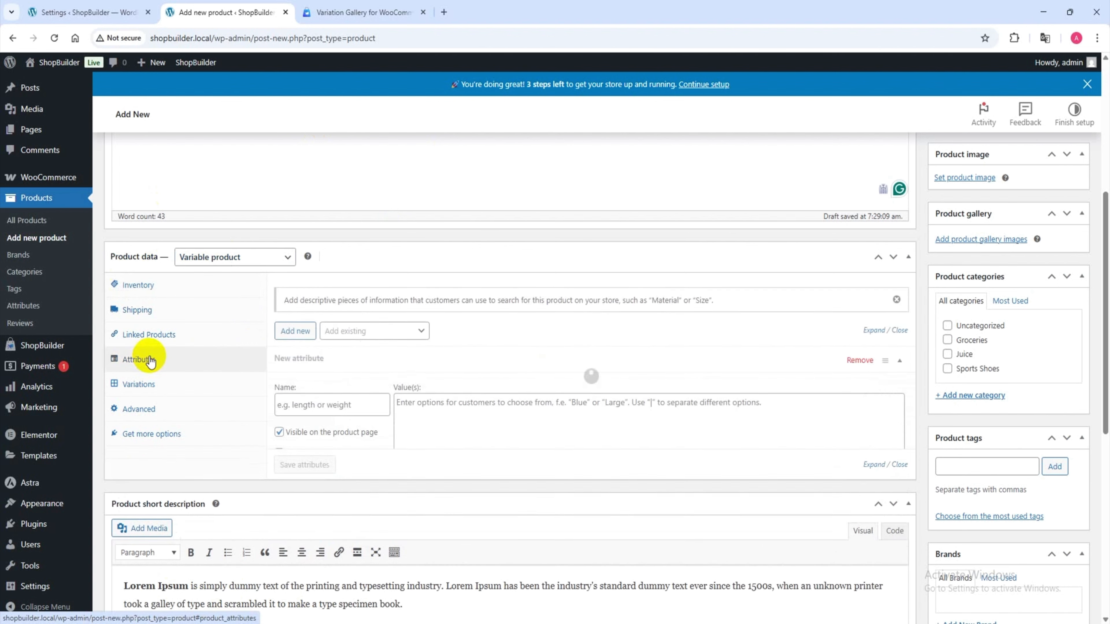
left_click(376, 330)
left_click(342, 384)
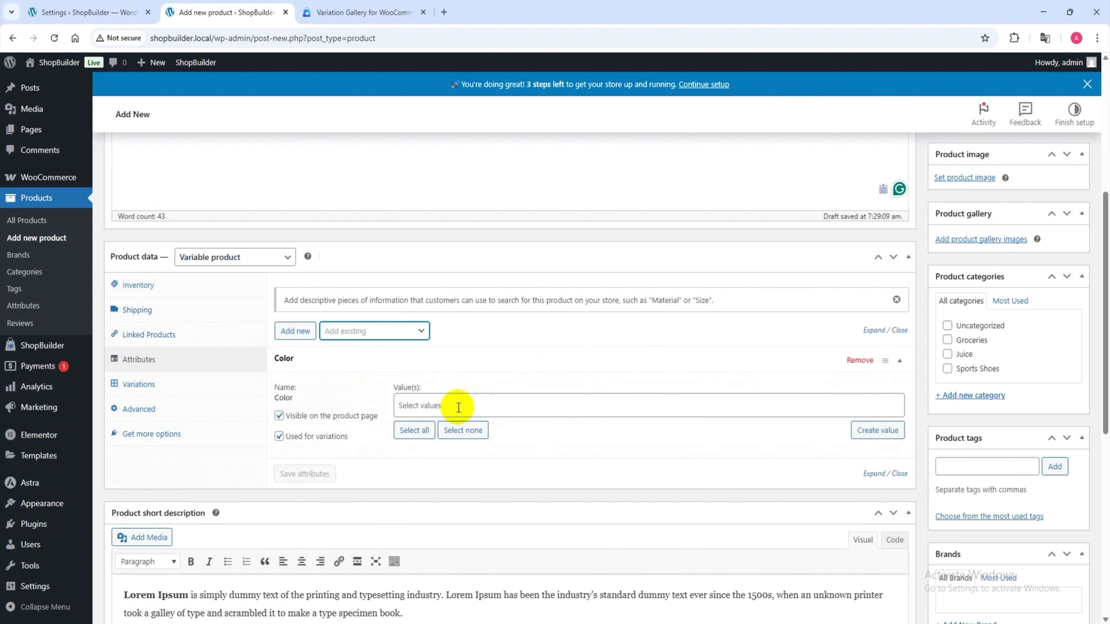
left_click(453, 405)
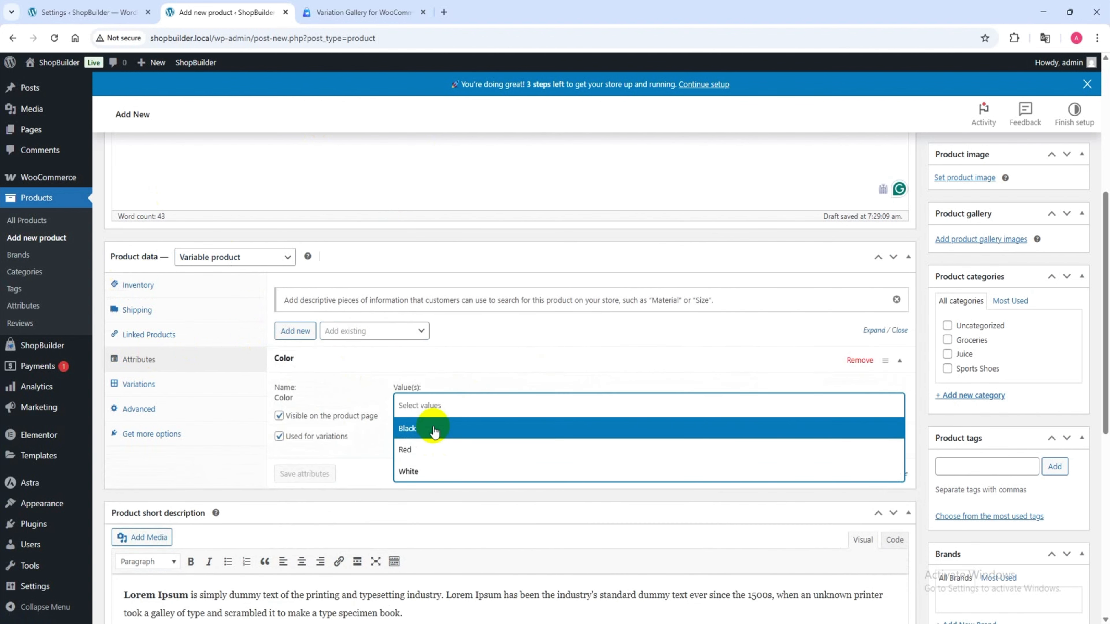
left_click(371, 454)
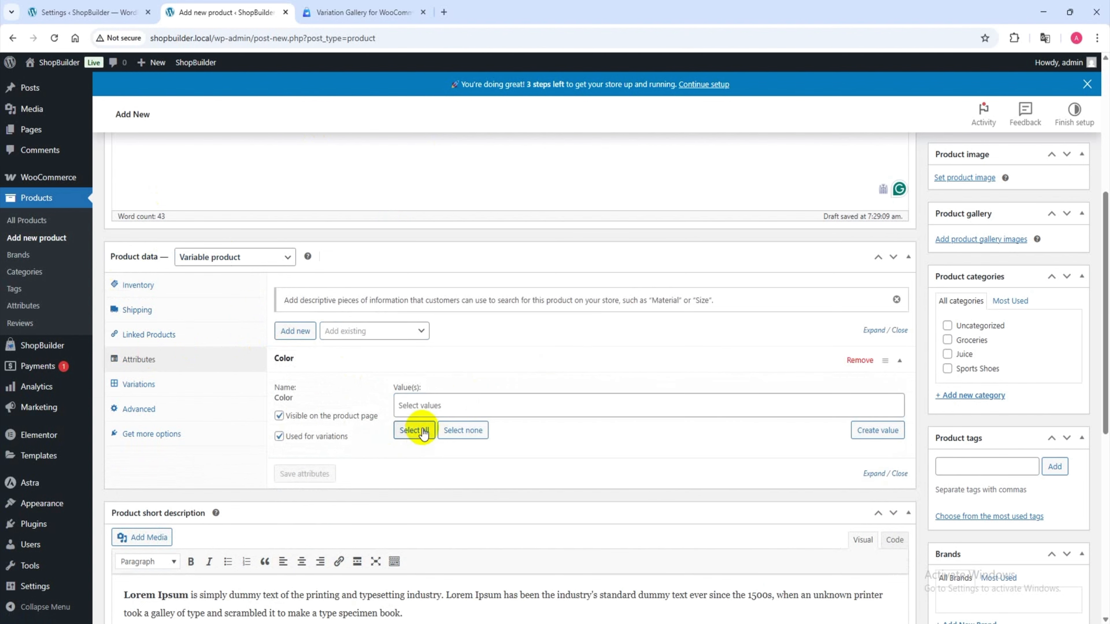
left_click(413, 430)
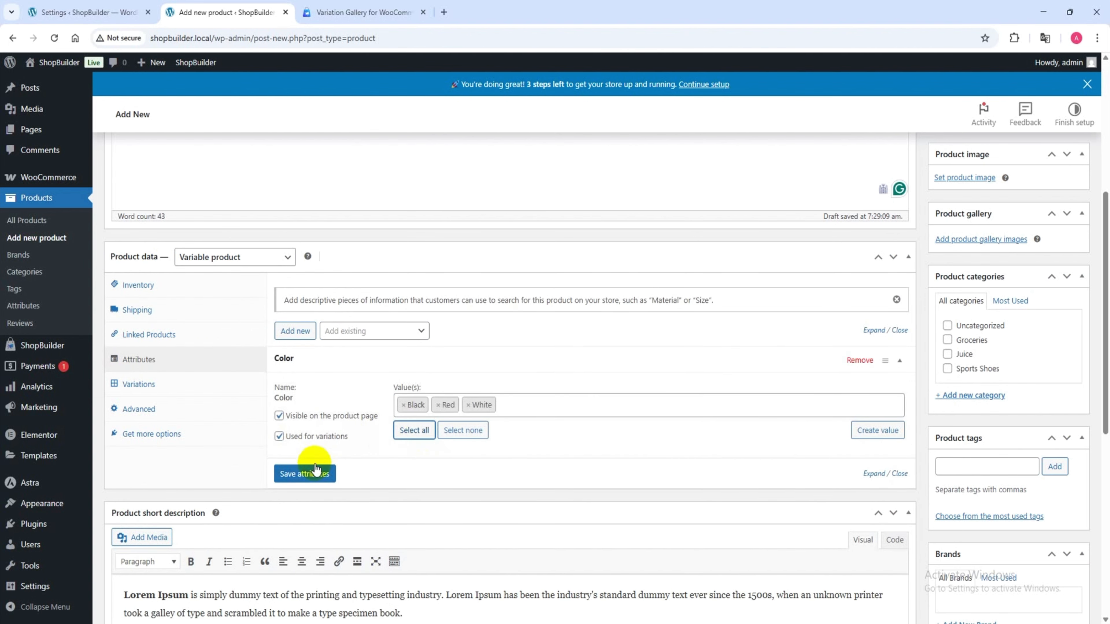
left_click(315, 470)
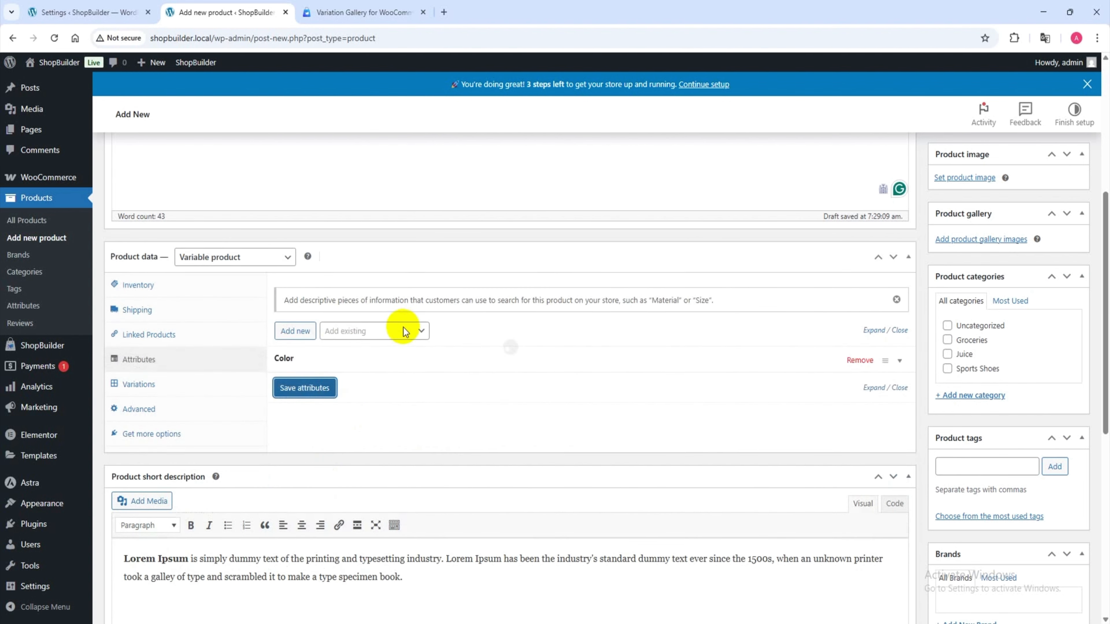
Add the existing Size attribute to the product with all values, 6.5, 7 and 7.5, and save the attributes.
left_click(349, 331)
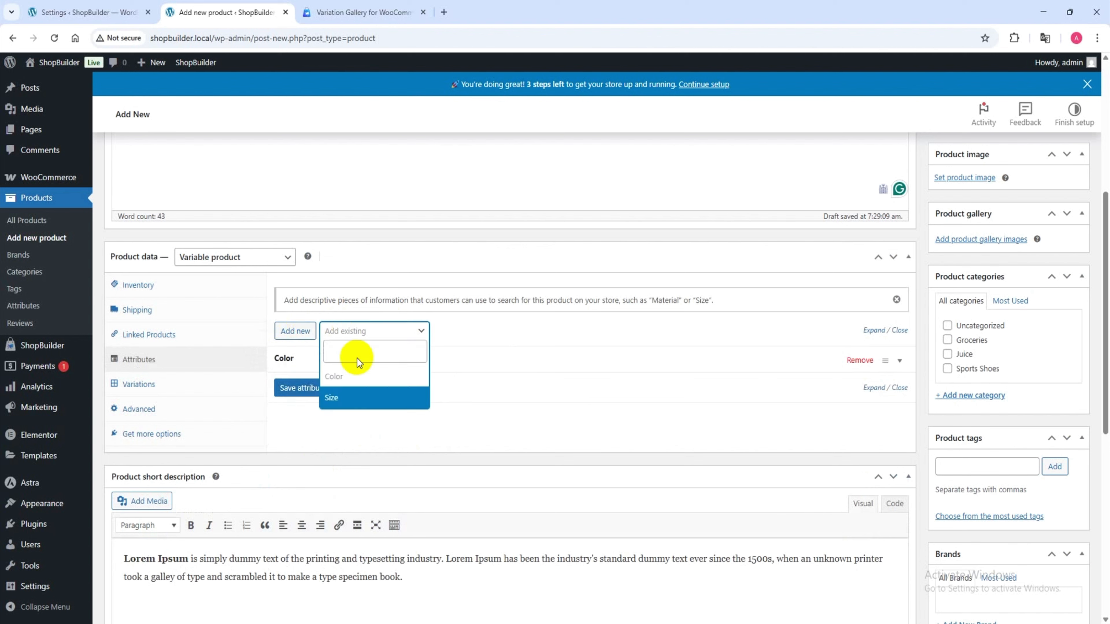
left_click(347, 398)
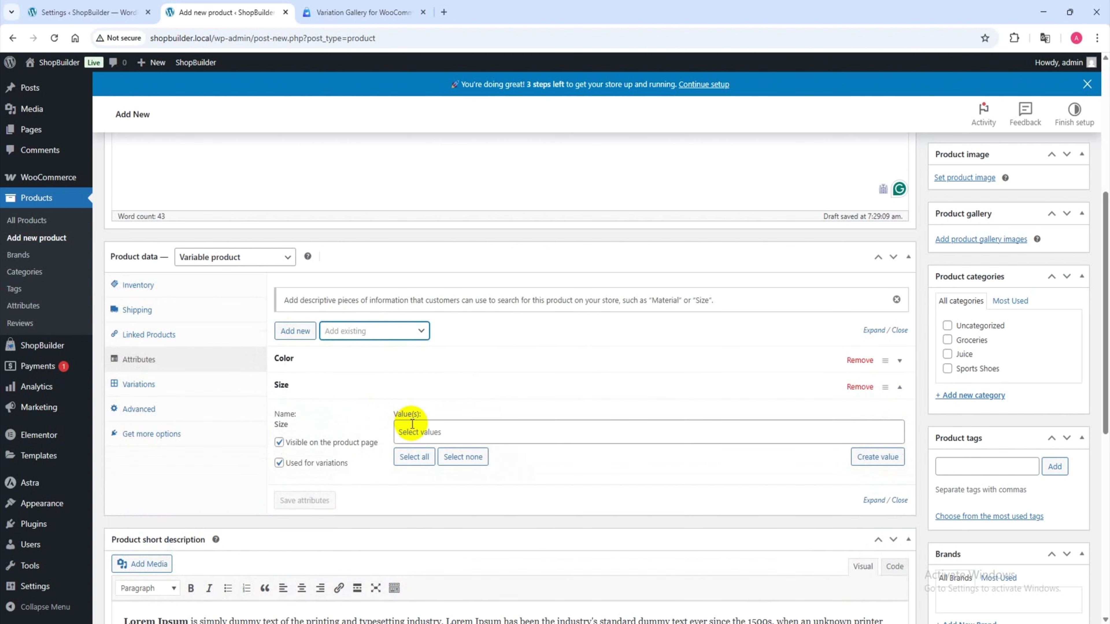
left_click(429, 431)
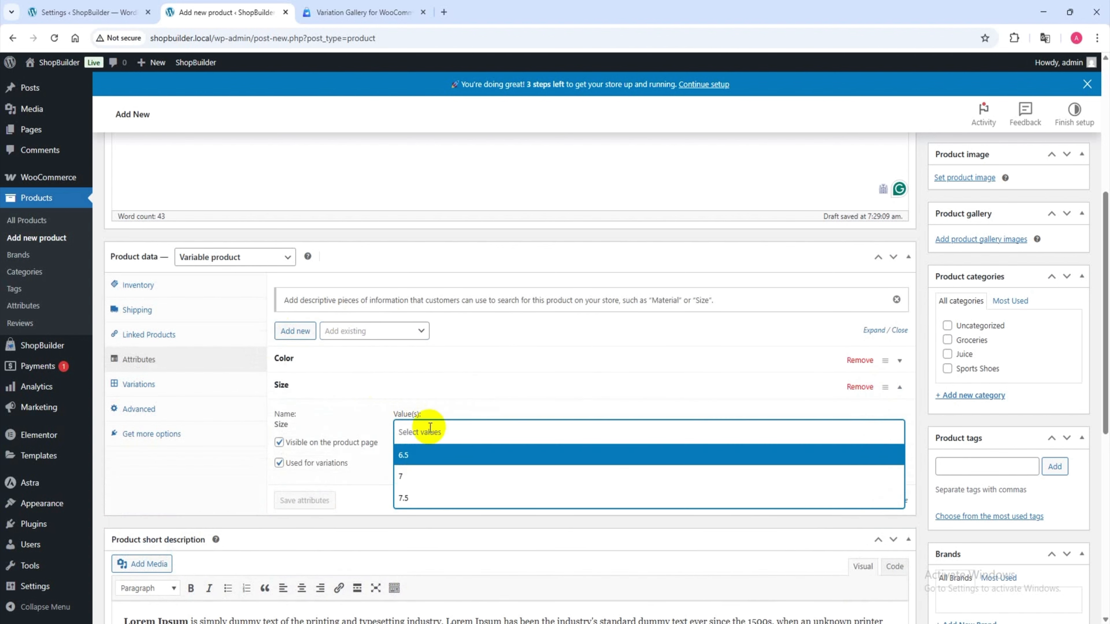
left_click(412, 456)
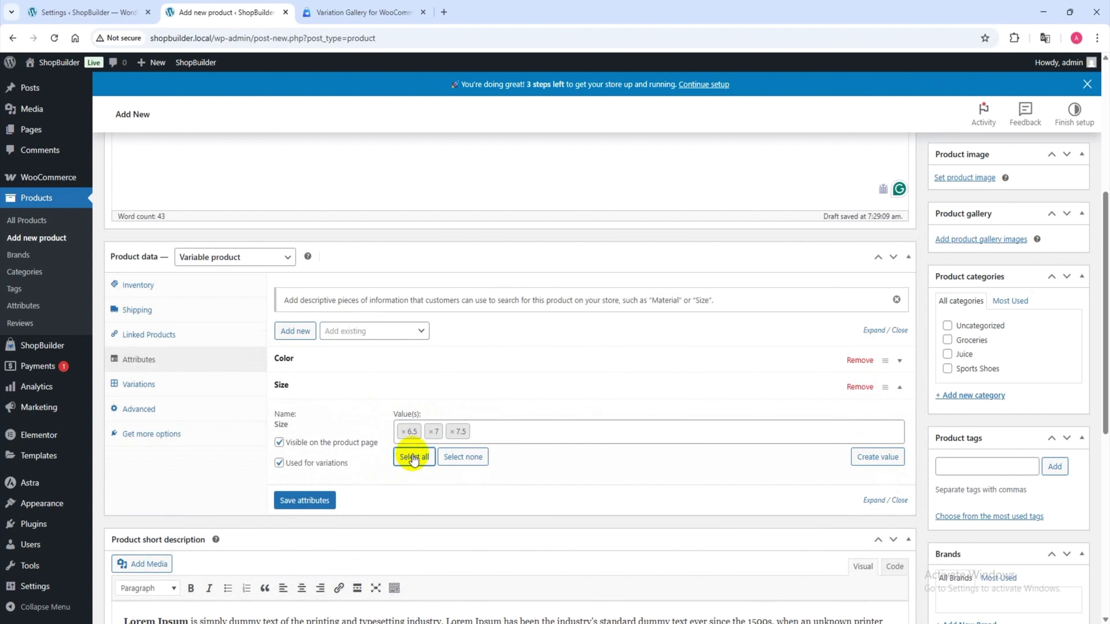
left_click(305, 501)
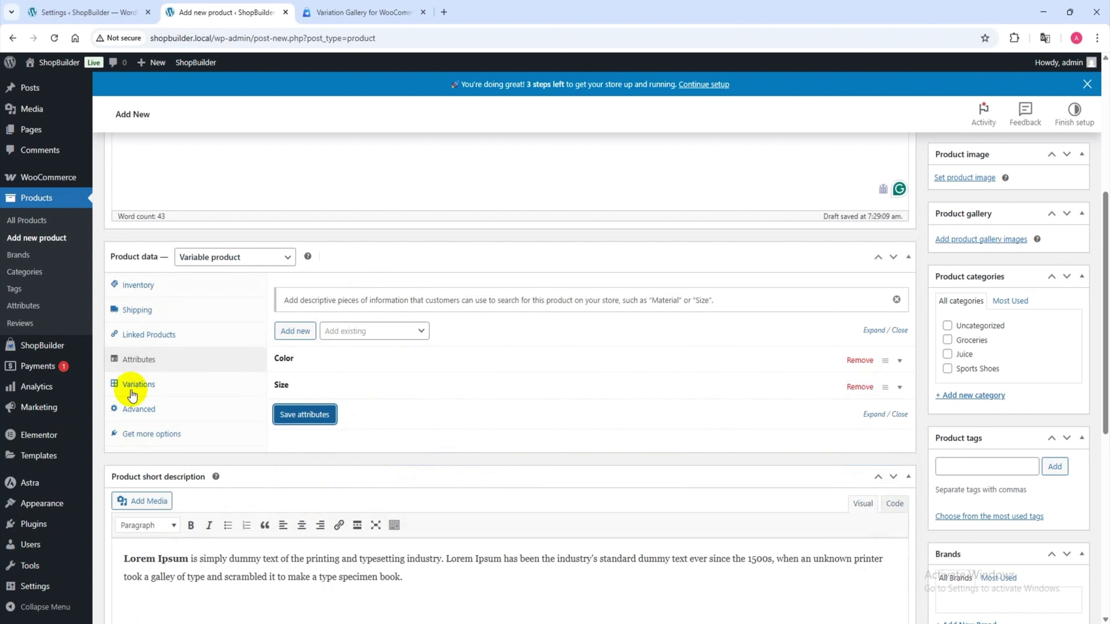
Generate all product variations from every combination of the Color and Size attributes.
left_click(158, 393)
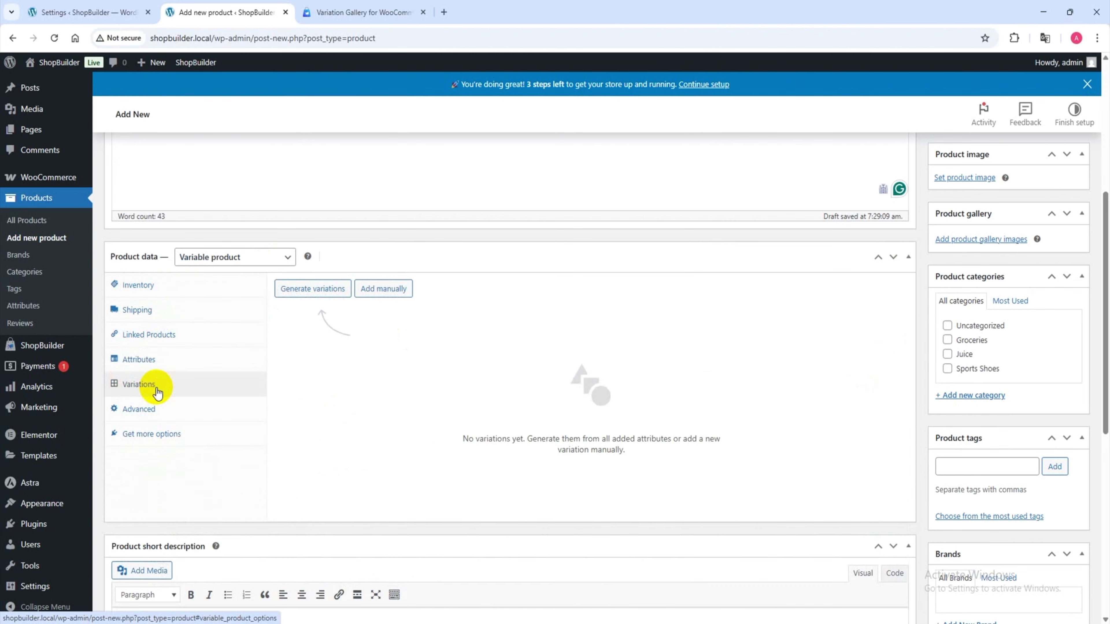
left_click(312, 291)
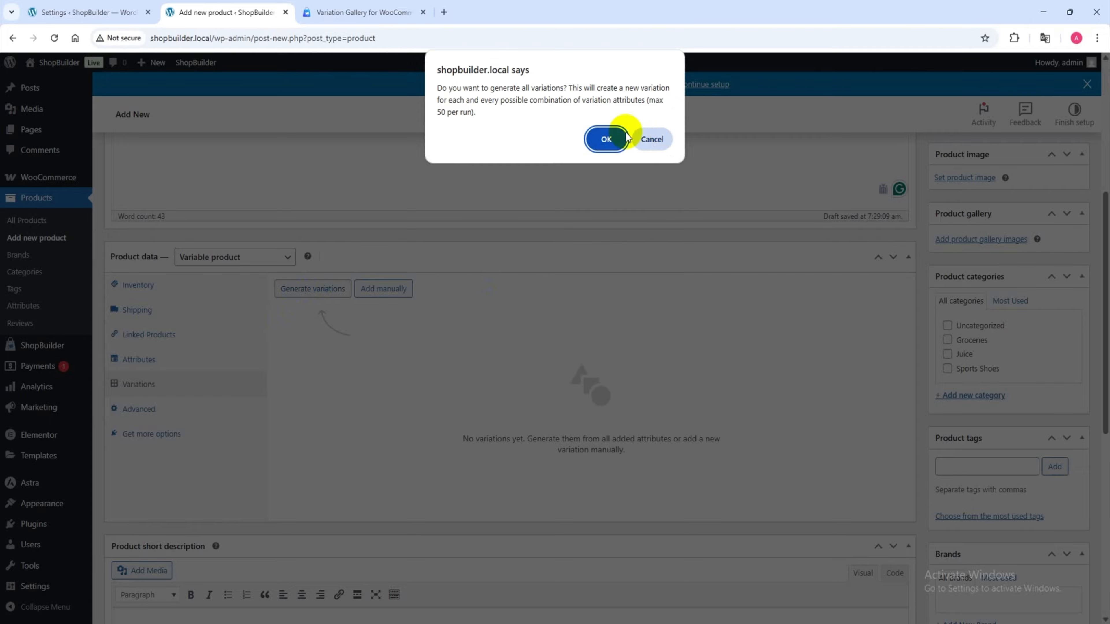
left_click(607, 137)
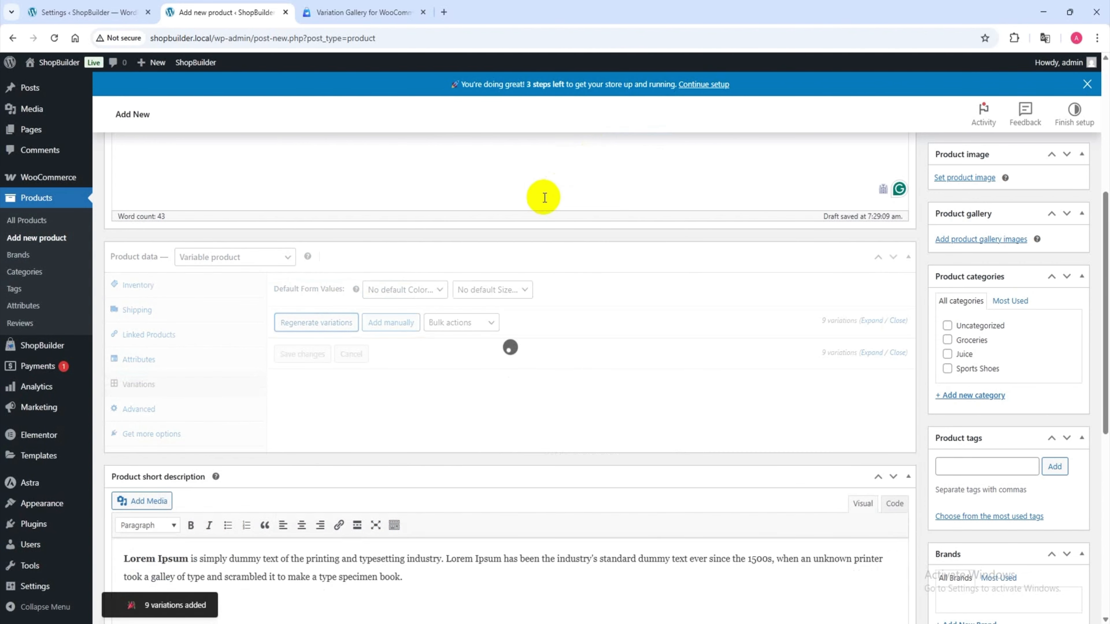
Set 4.jpg, the worn black sneaker, from the media library as the variation image of the Black 6.5 variation.
scroll(500, 208, "down", 3)
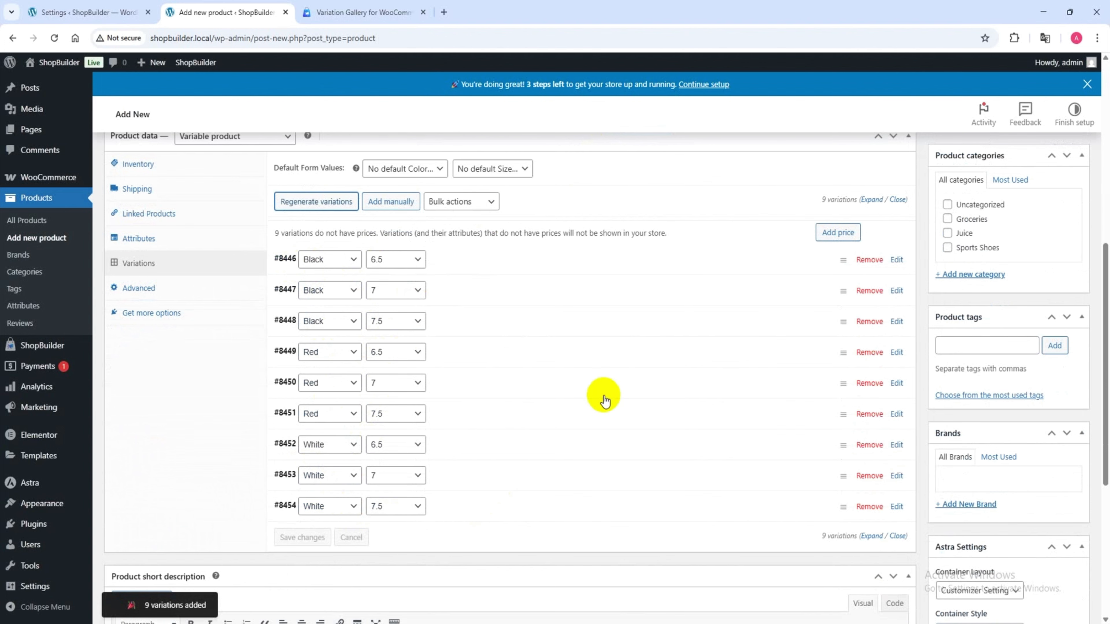
left_click(538, 262)
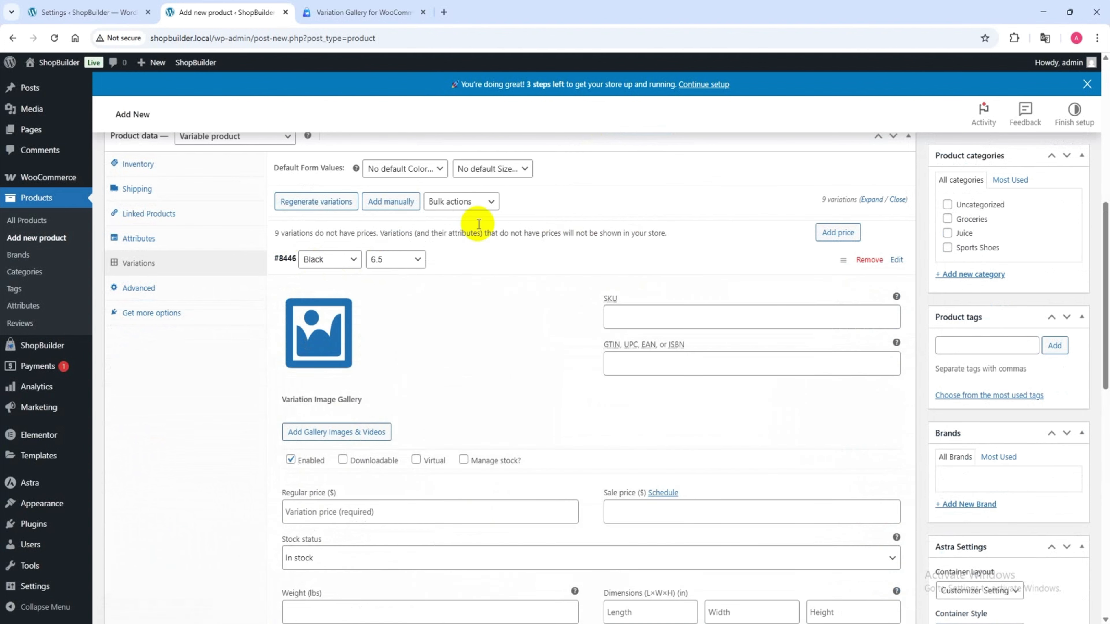
left_click(316, 356)
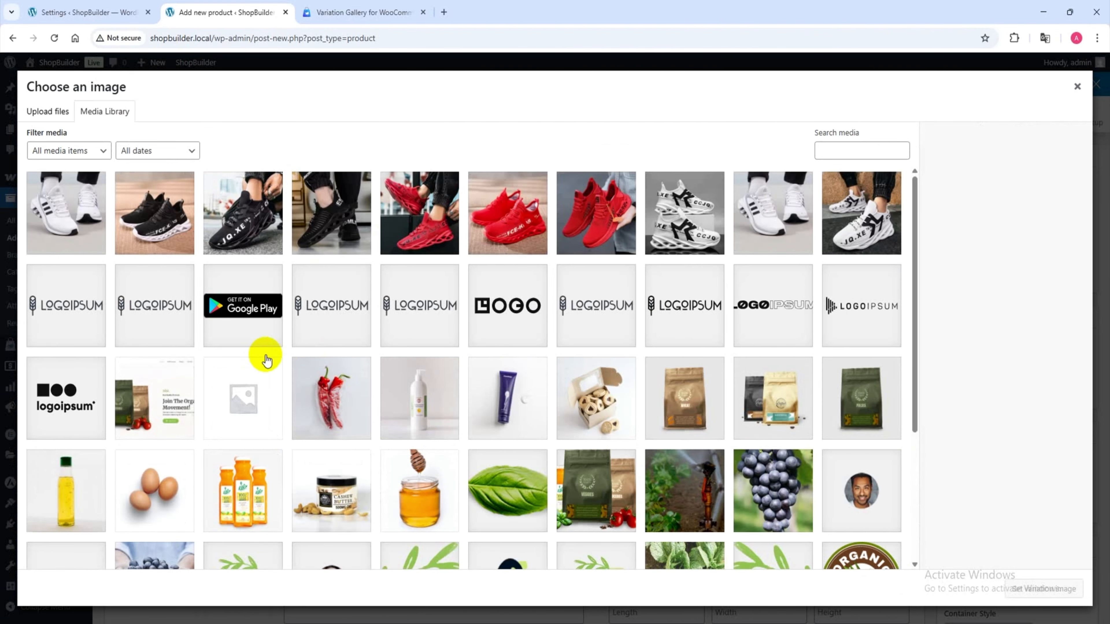
left_click(243, 230)
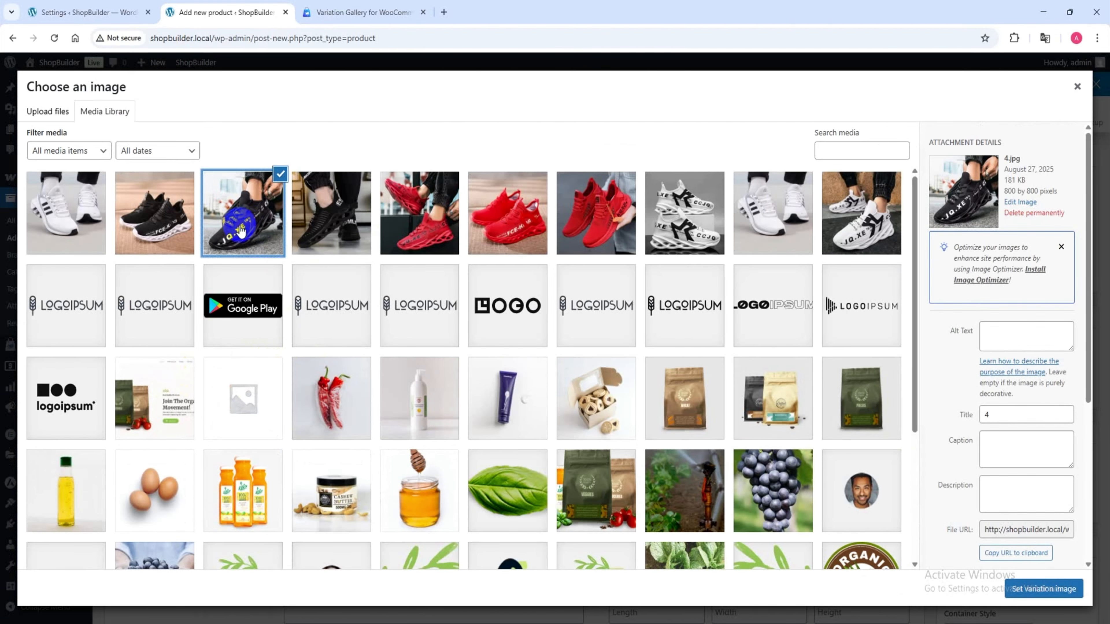
left_click(1019, 592)
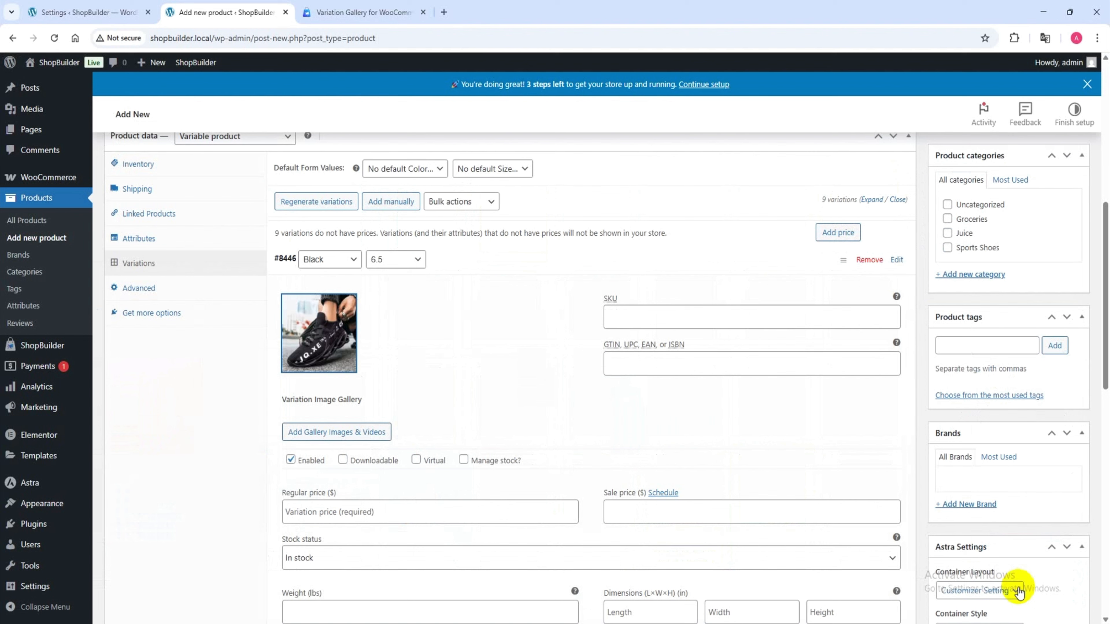
Add 7.jpg, the pair of black sneakers, to the Black 6.5 variation's image gallery.
scroll(334, 397, "down", 1)
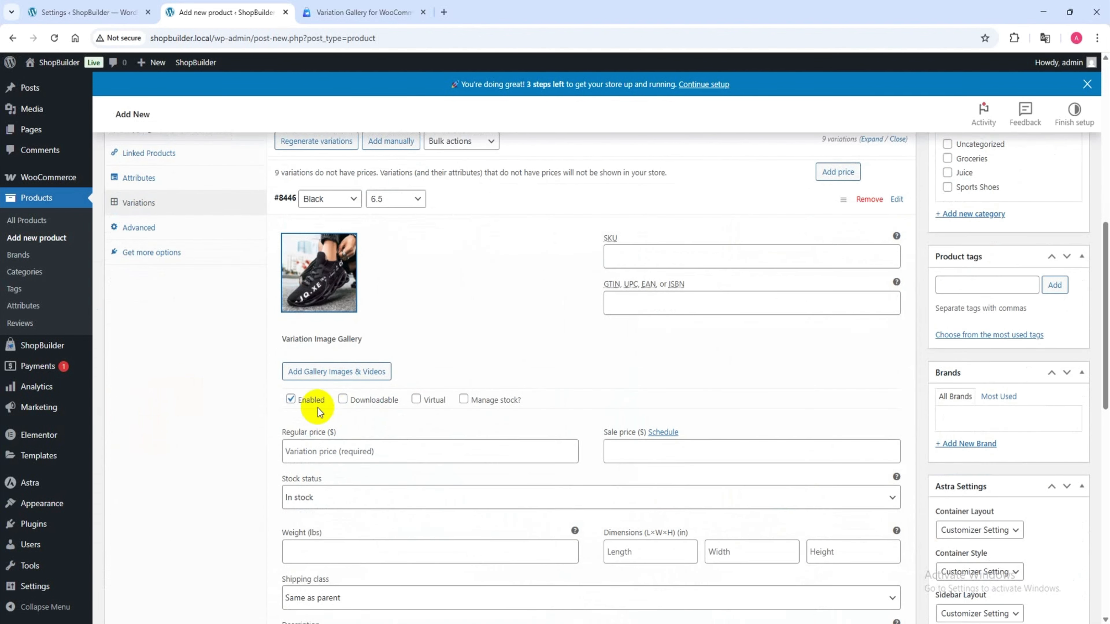
left_click(357, 382)
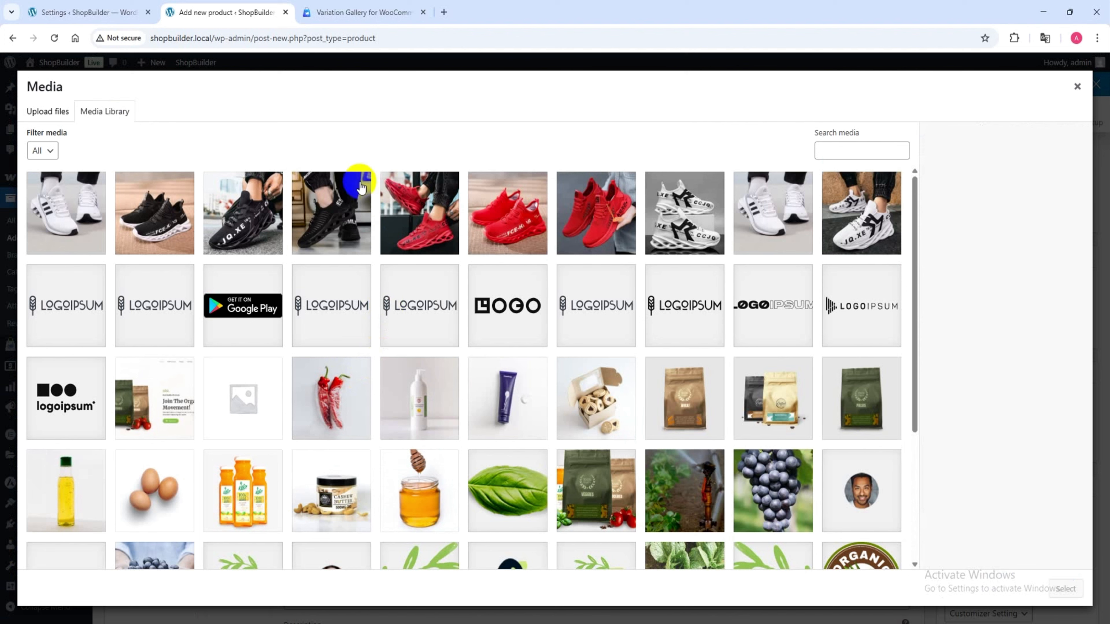
left_click(250, 213)
left_click(173, 227)
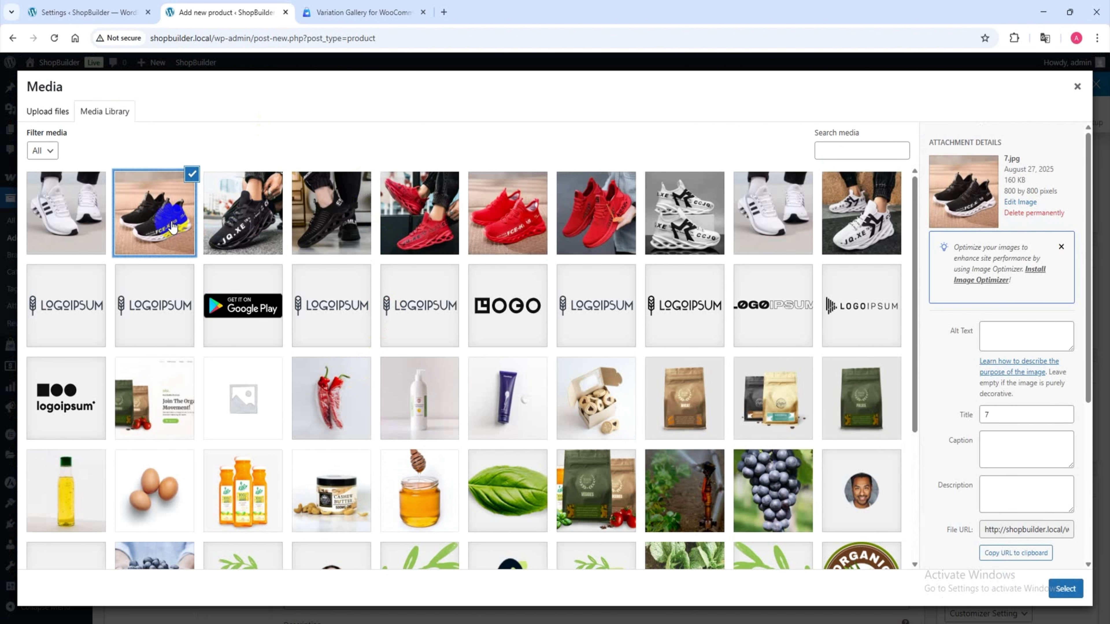
left_click(1062, 588)
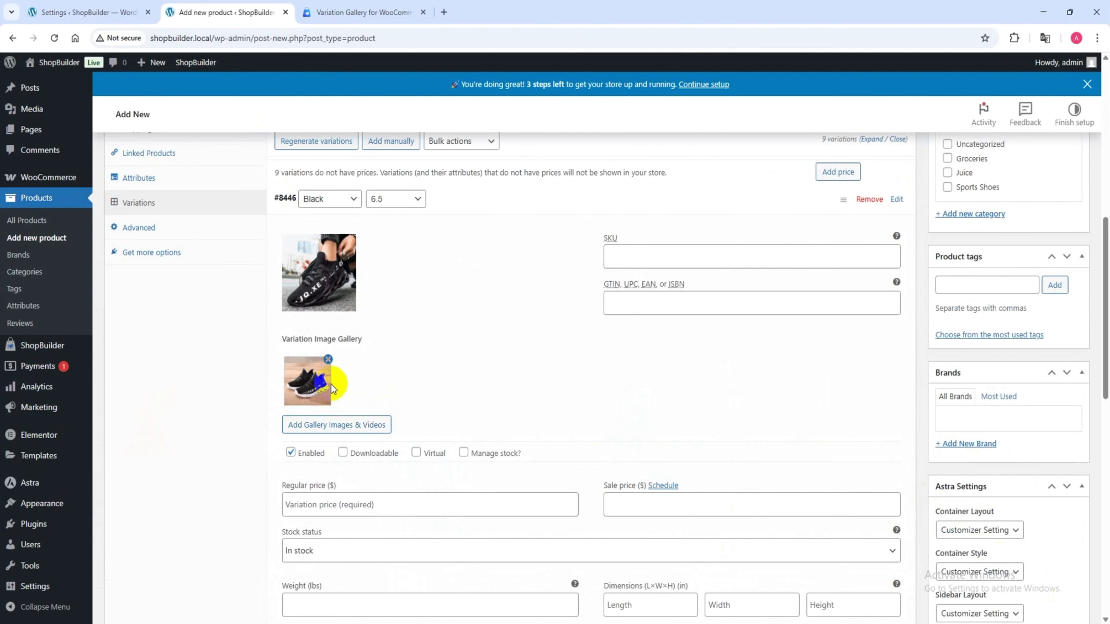
Choose 9.jpg for the Black 6.5 variation's gallery and give it a YouTube link as its variation gallery video URL.
scroll(317, 384, "down", 2)
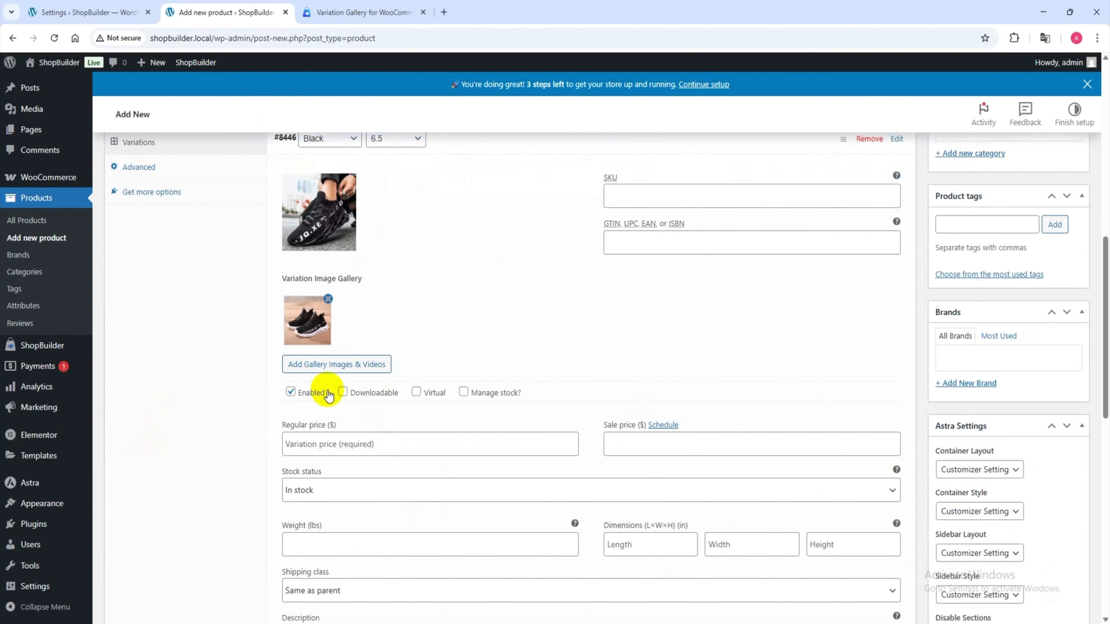
left_click(341, 366)
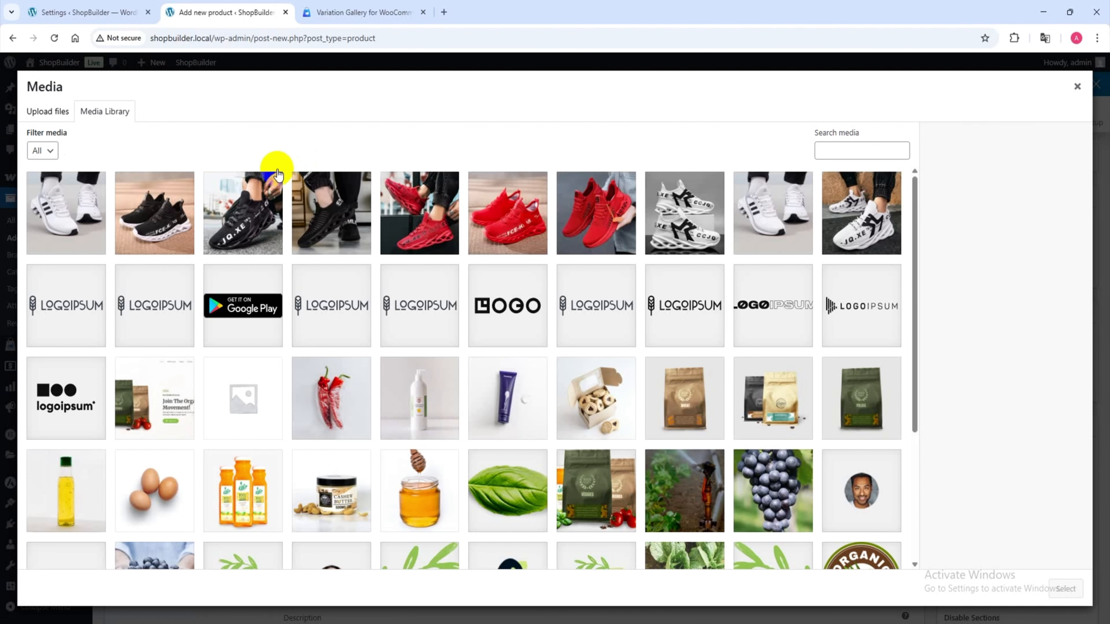
left_click(317, 218)
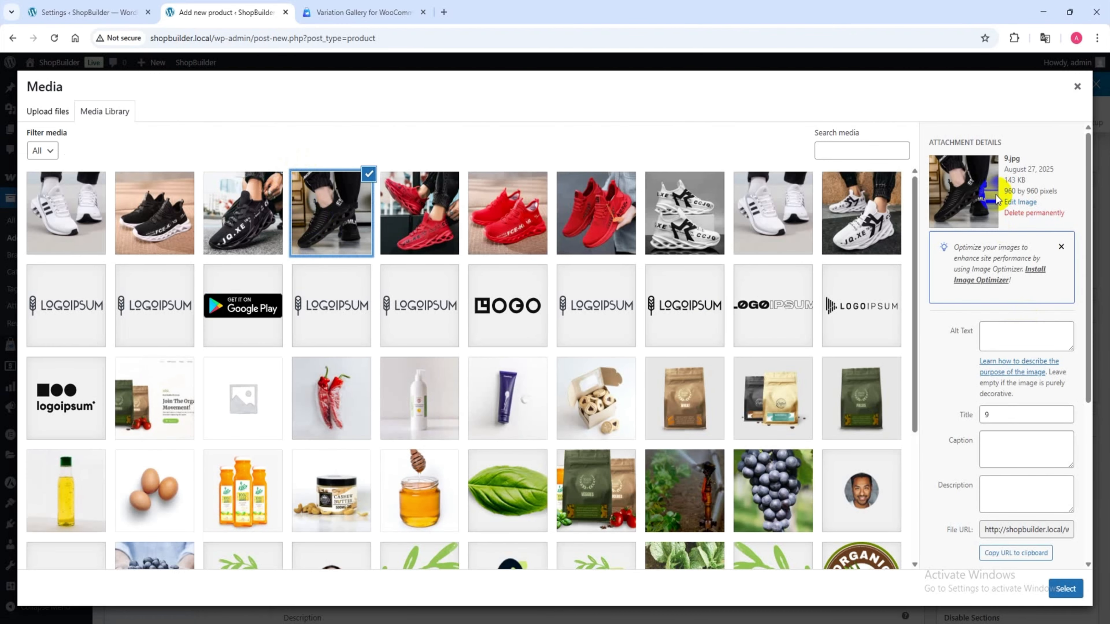
scroll(995, 414, "down", 5)
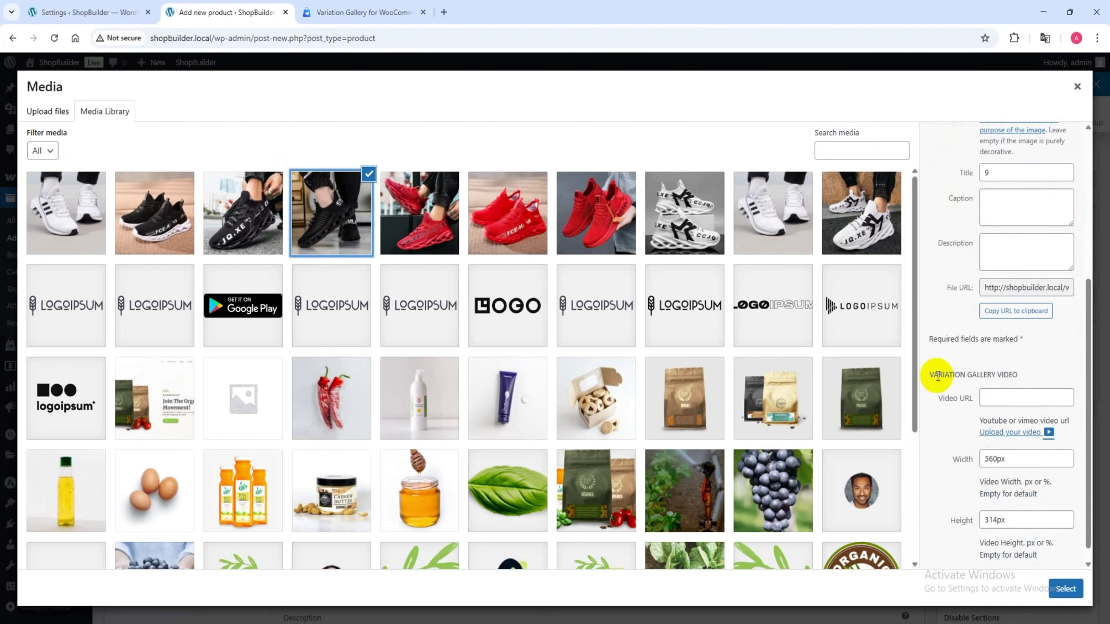
left_click_drag(932, 376, 1016, 375)
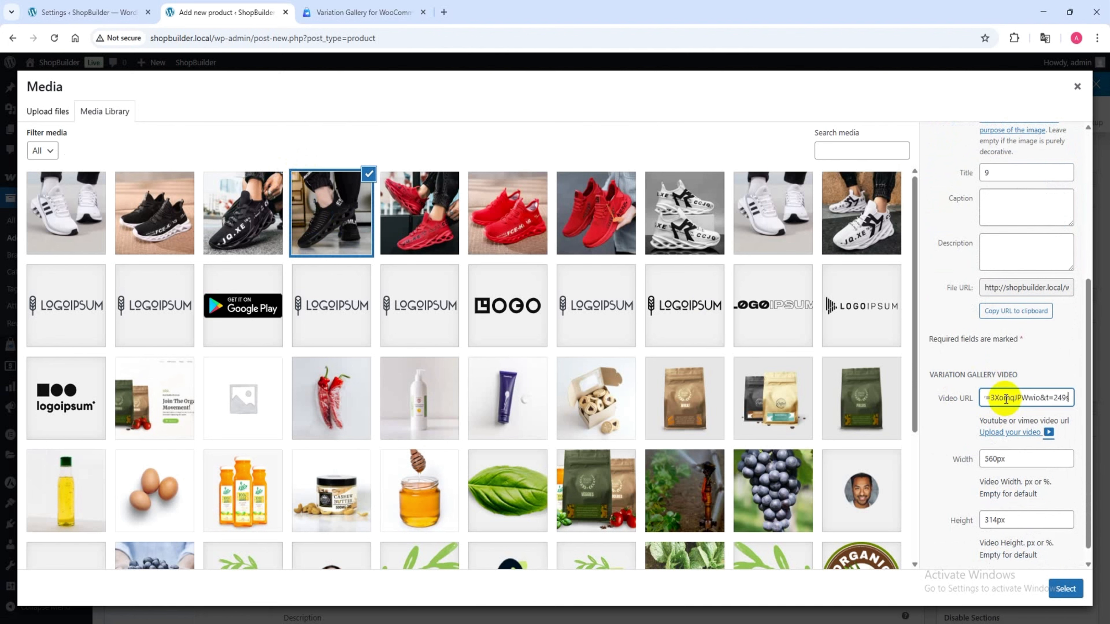
left_click_drag(980, 422, 1014, 422)
left_click(1064, 420)
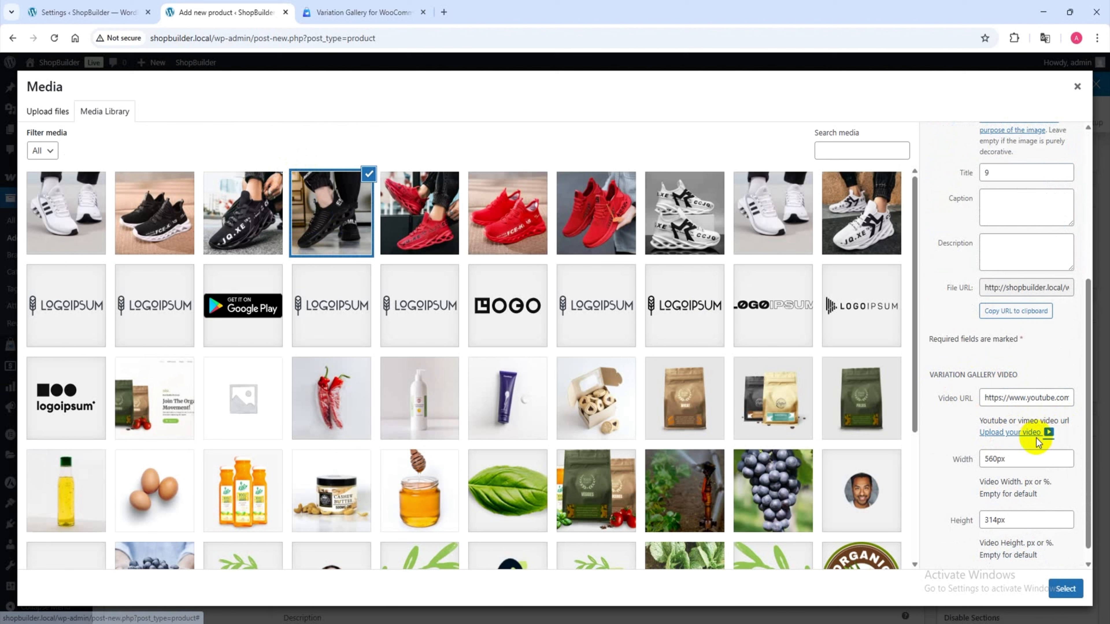
Set the gallery video's height to 500px and add the video item to the Black 6.5 variation's gallery.
scroll(1019, 422, "down", 1)
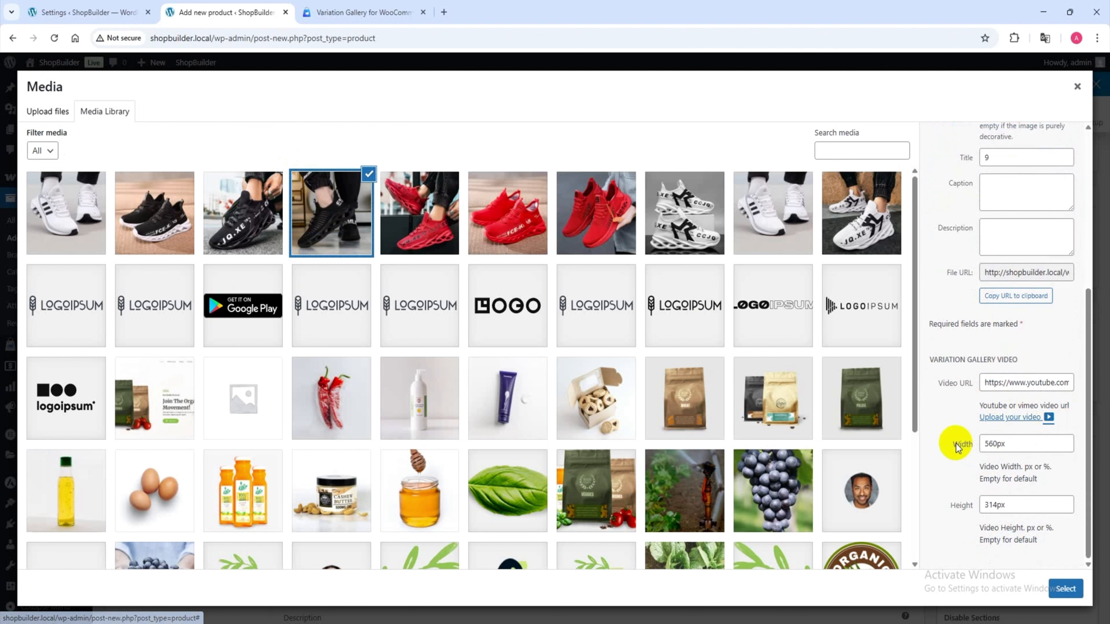
left_click(992, 443)
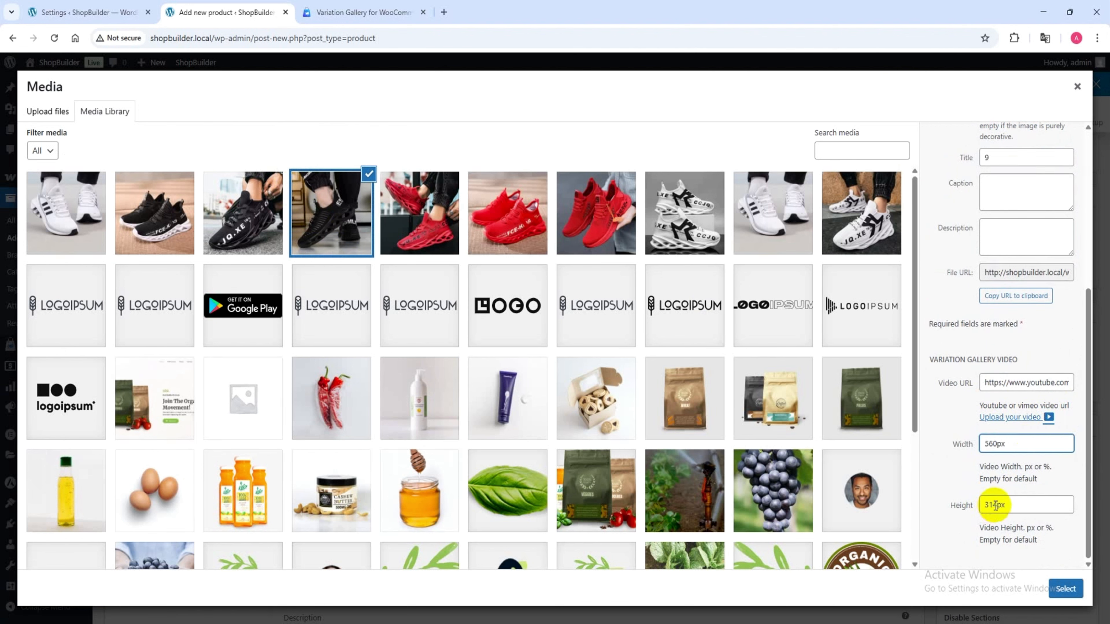
left_click_drag(997, 504, 982, 505)
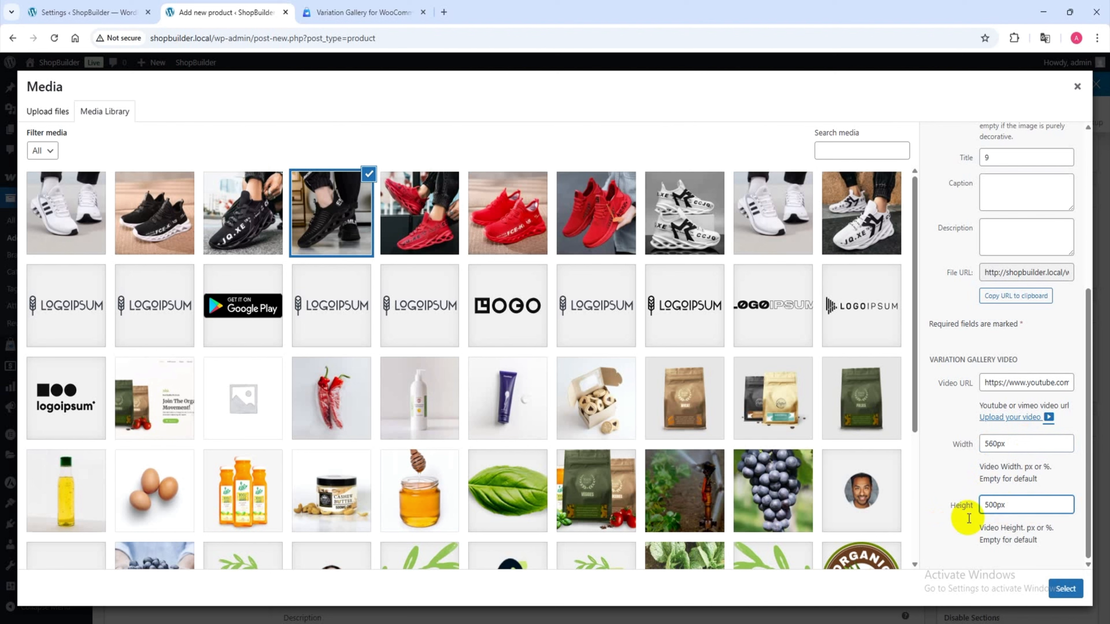
left_click(1065, 588)
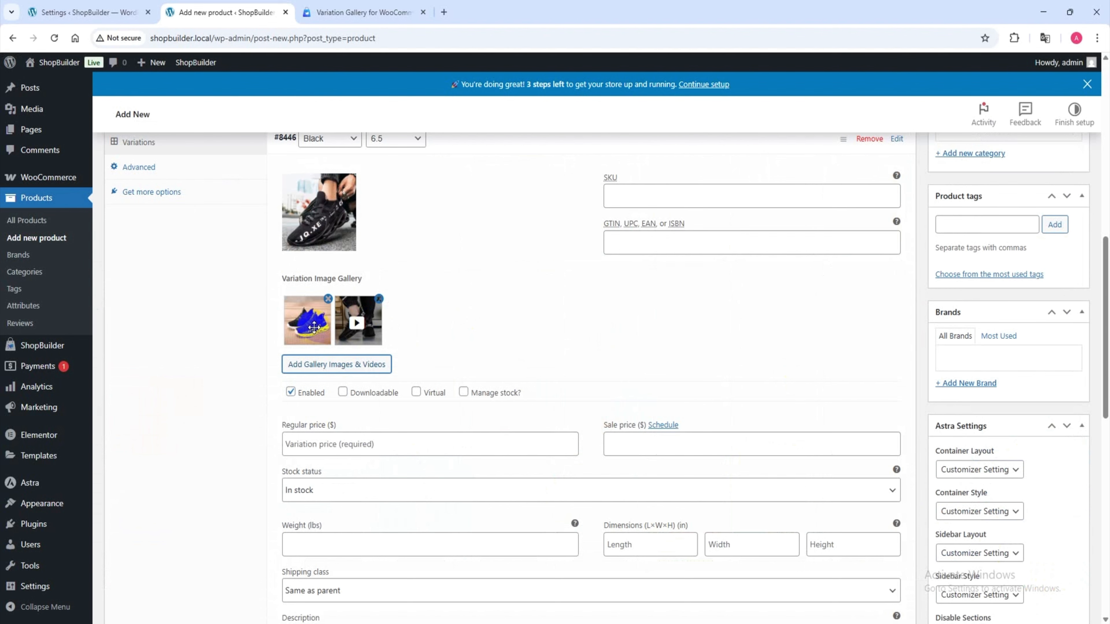
Set the Black 6.5 variation's regular price to 60 with stock status In stock, and collapse the variation.
scroll(318, 346, "down", 3)
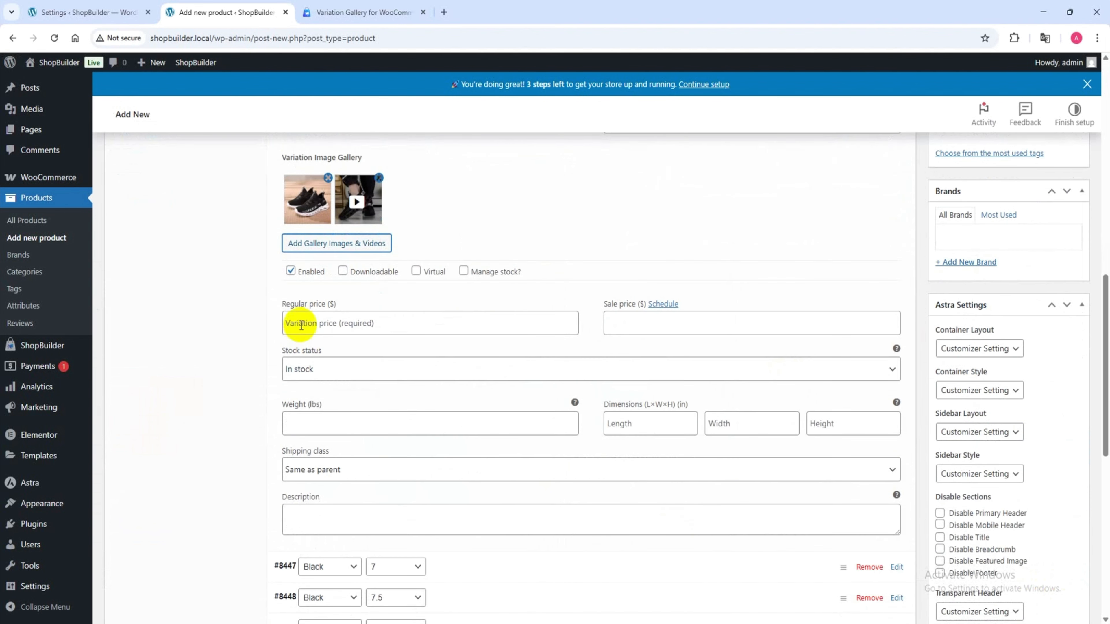
left_click(299, 323)
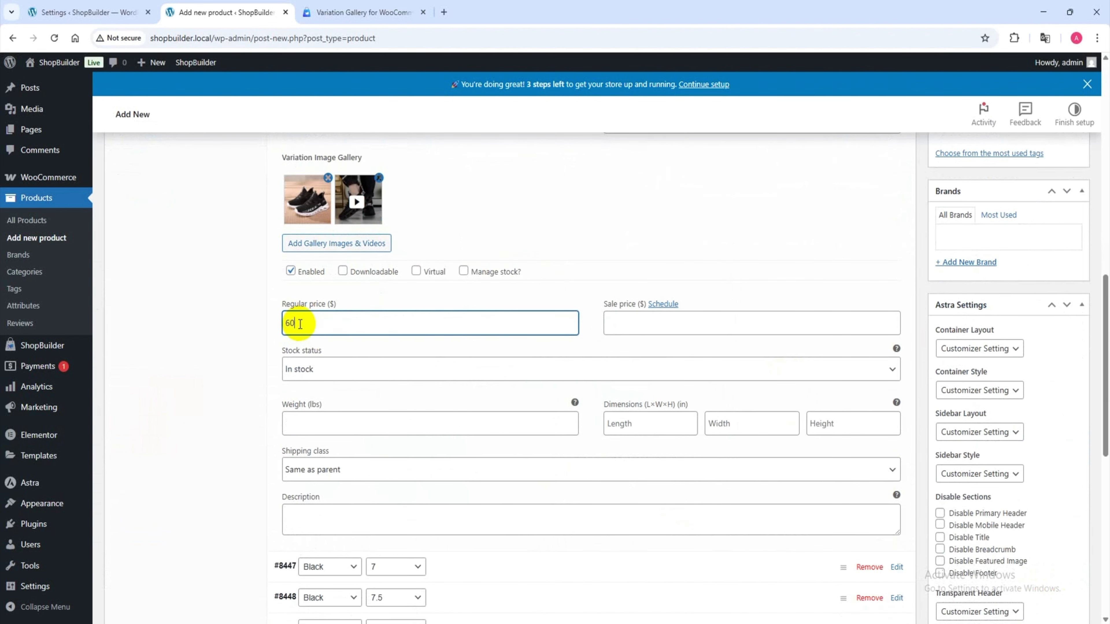
type("60")
left_click(327, 376)
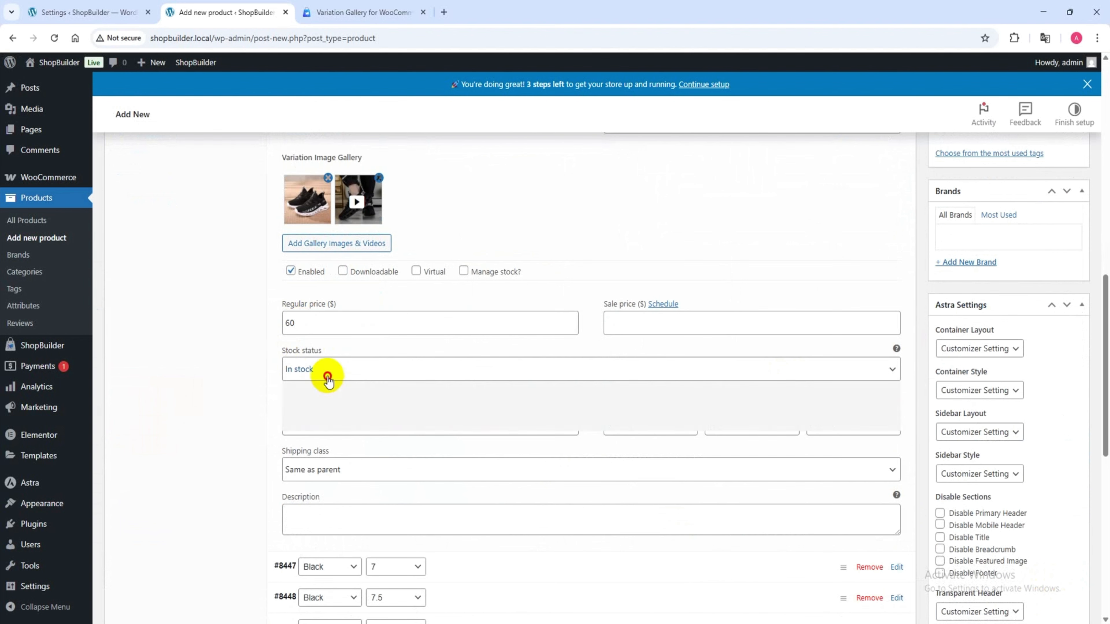
left_click(329, 388)
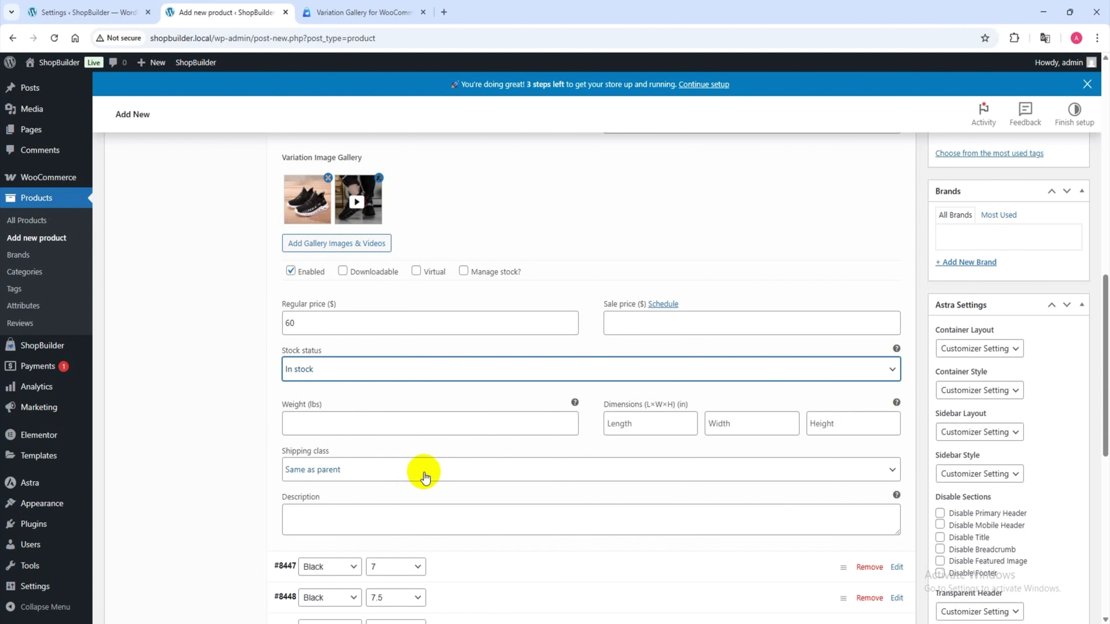
scroll(424, 477, "up", 5)
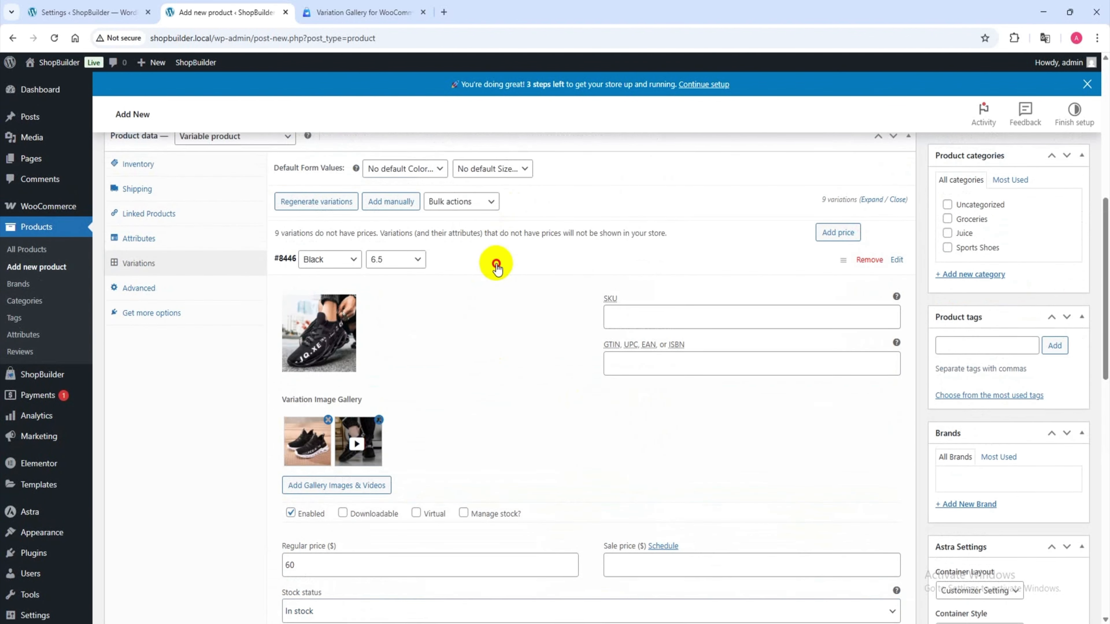
left_click(496, 265)
Expand the Black 7 variation and set 9.jpg from the media library as its variation image.
scroll(280, 219, "down", 2)
left_click(454, 233)
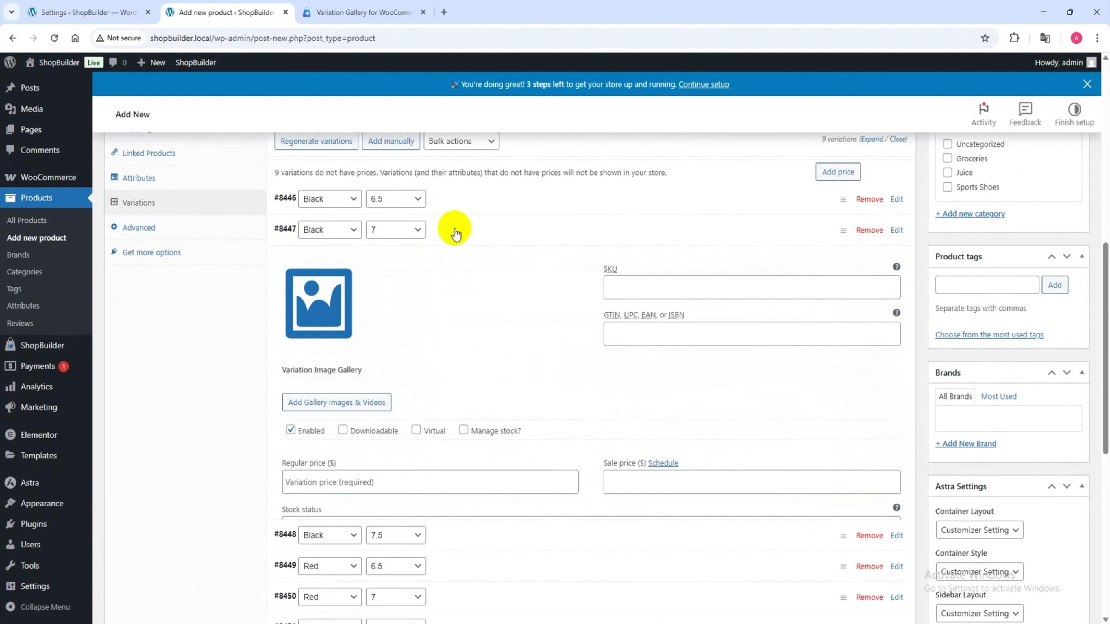
scroll(446, 227, "down", 1)
left_click(328, 246)
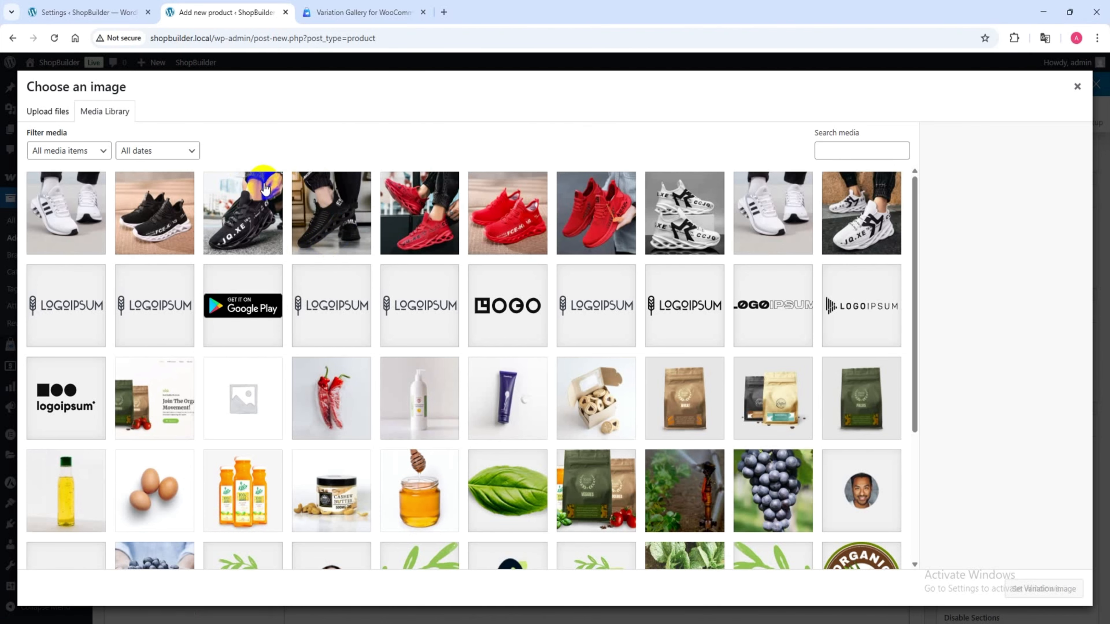
left_click(319, 216)
left_click(1044, 588)
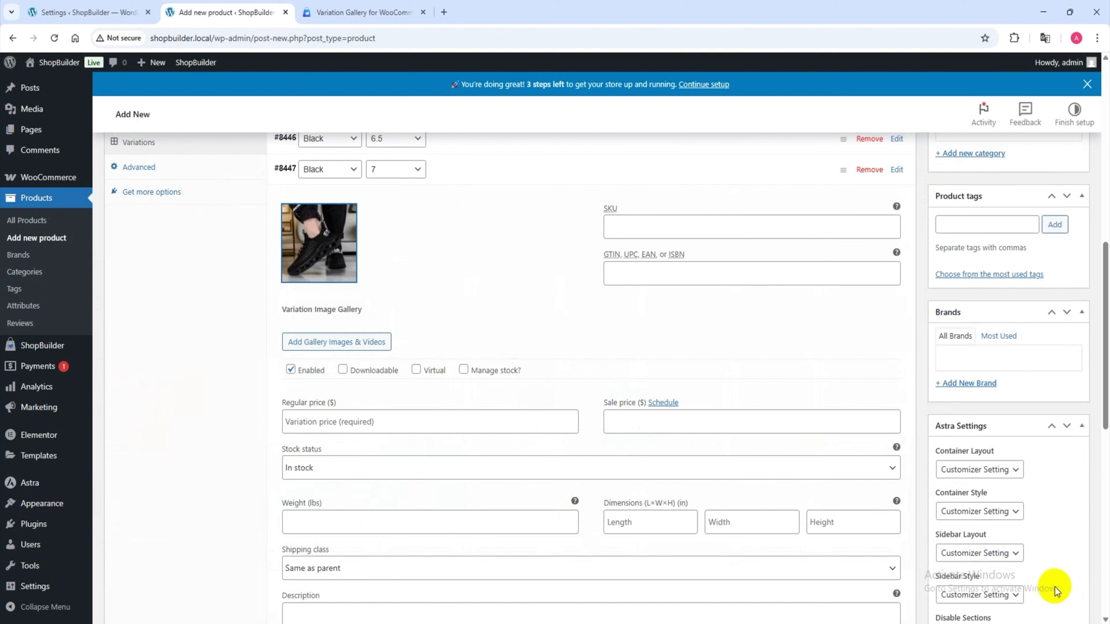
Add 4.jpg and 7.jpg to the Black 7 variation's image gallery.
left_click(357, 343)
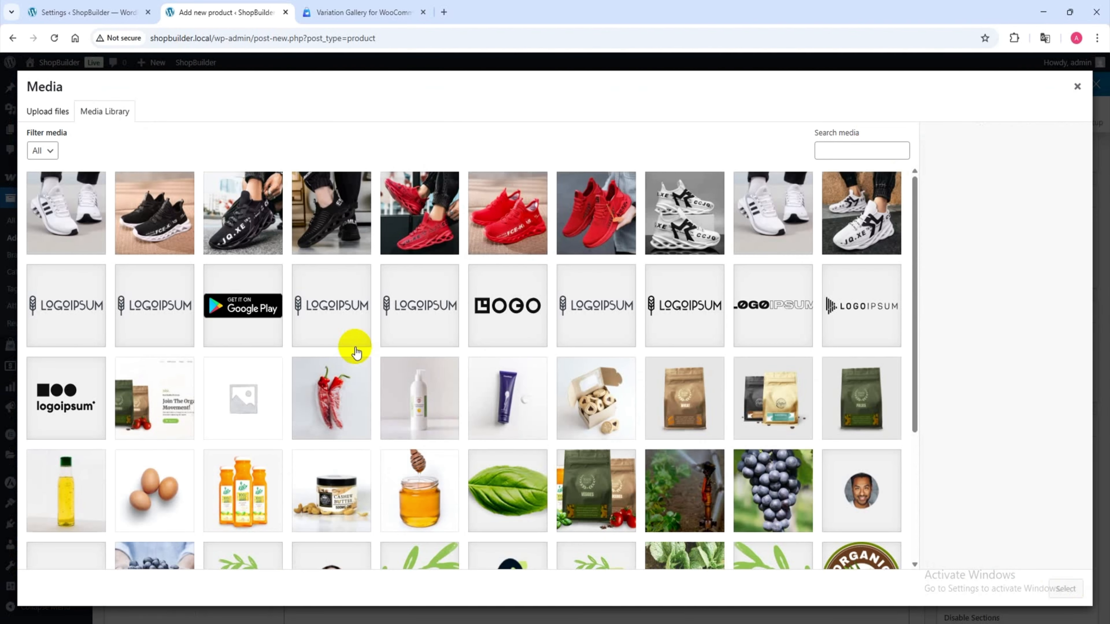
left_click(219, 222)
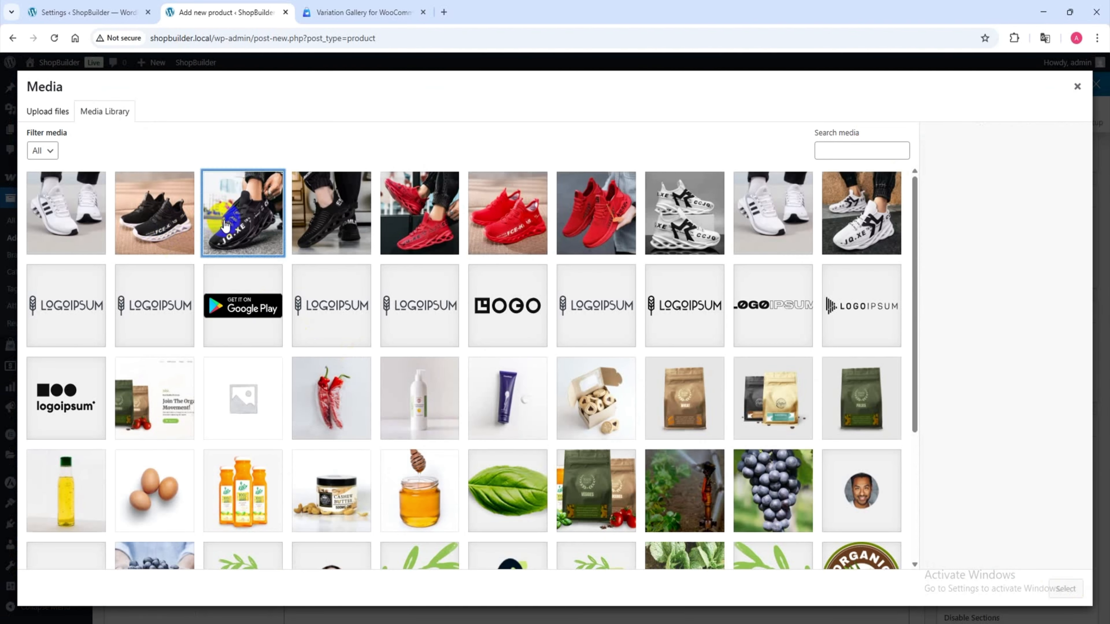
left_click(173, 234)
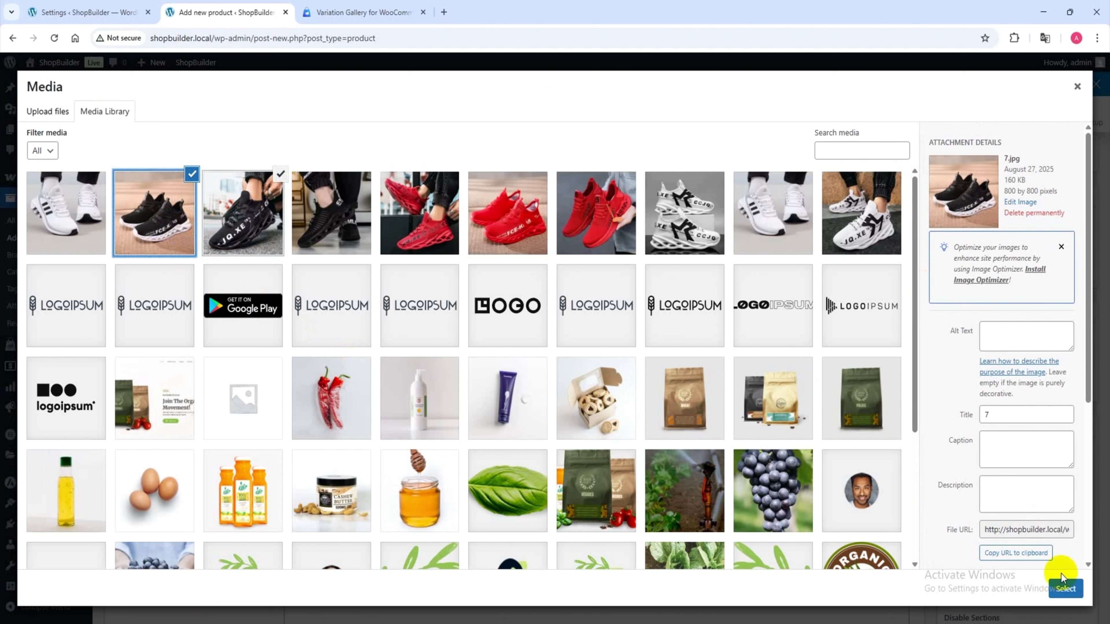
left_click(1064, 588)
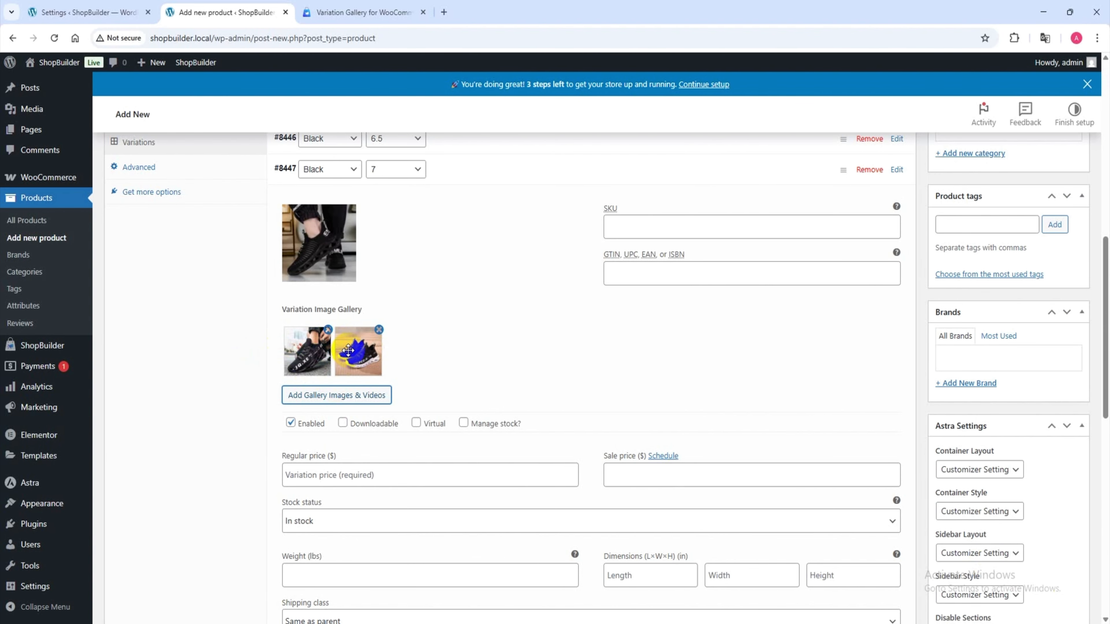
Set the Black 7 variation's regular price to 70 and collapse the variation.
scroll(348, 351, "down", 2)
left_click(340, 419)
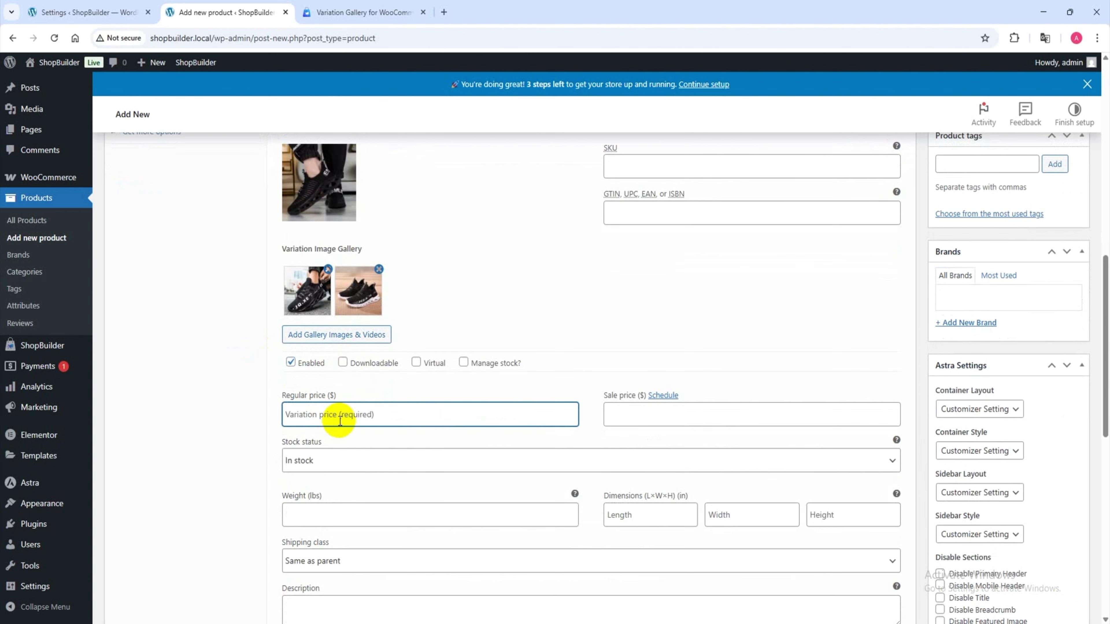
scroll(452, 274, "up", 4)
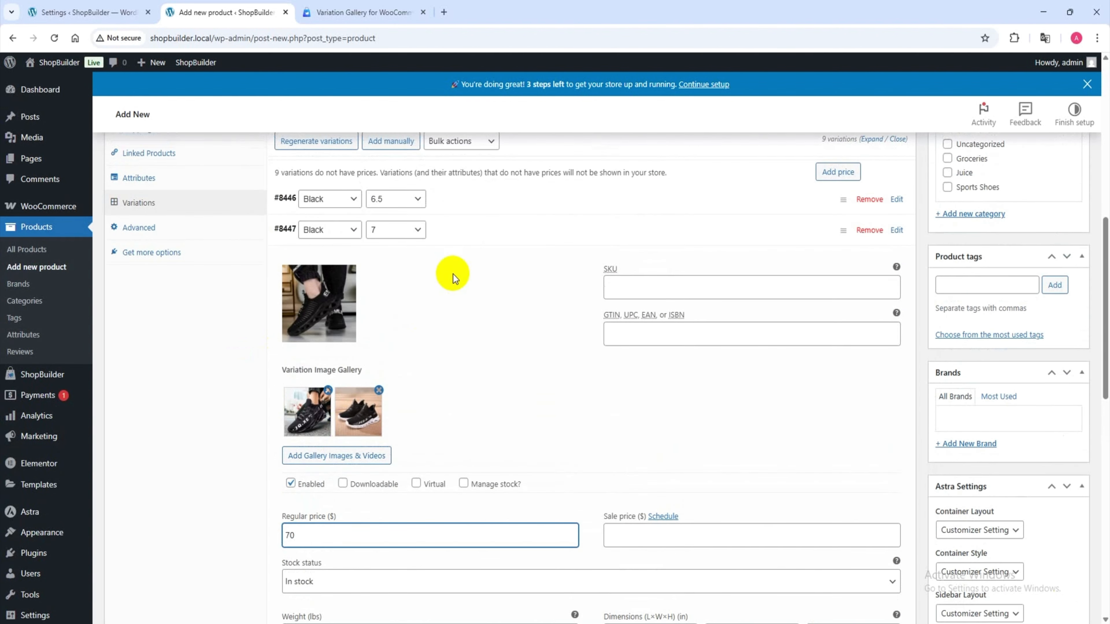
left_click(475, 231)
Expand the Black 7.5 variation and set 7.jpg from the media library as its variation image.
left_click(462, 261)
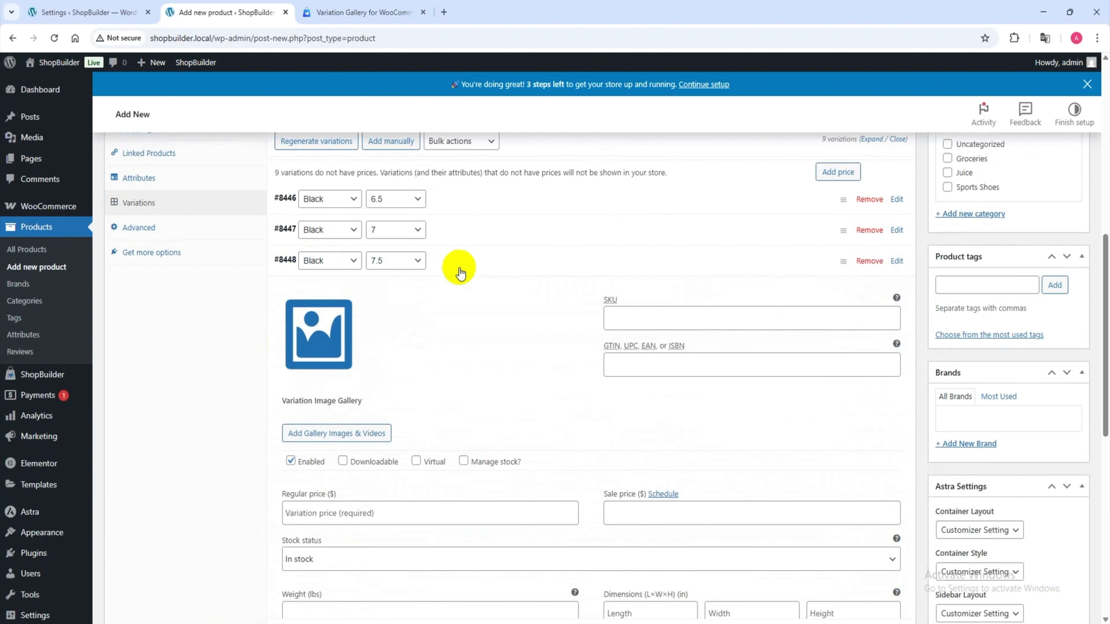
left_click(324, 335)
left_click(174, 225)
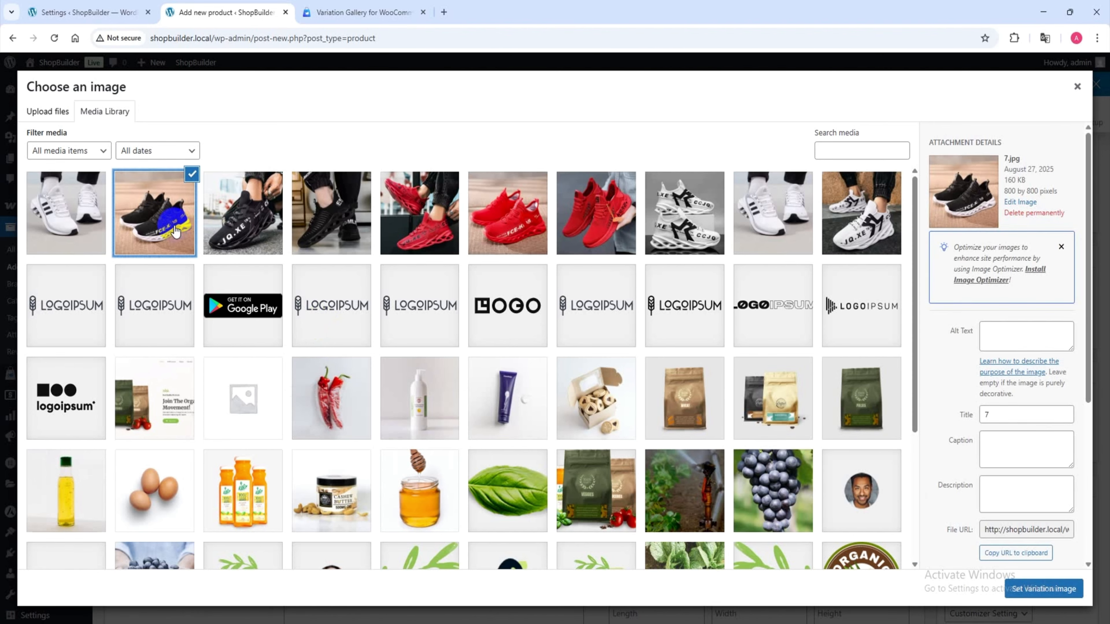
left_click(1024, 591)
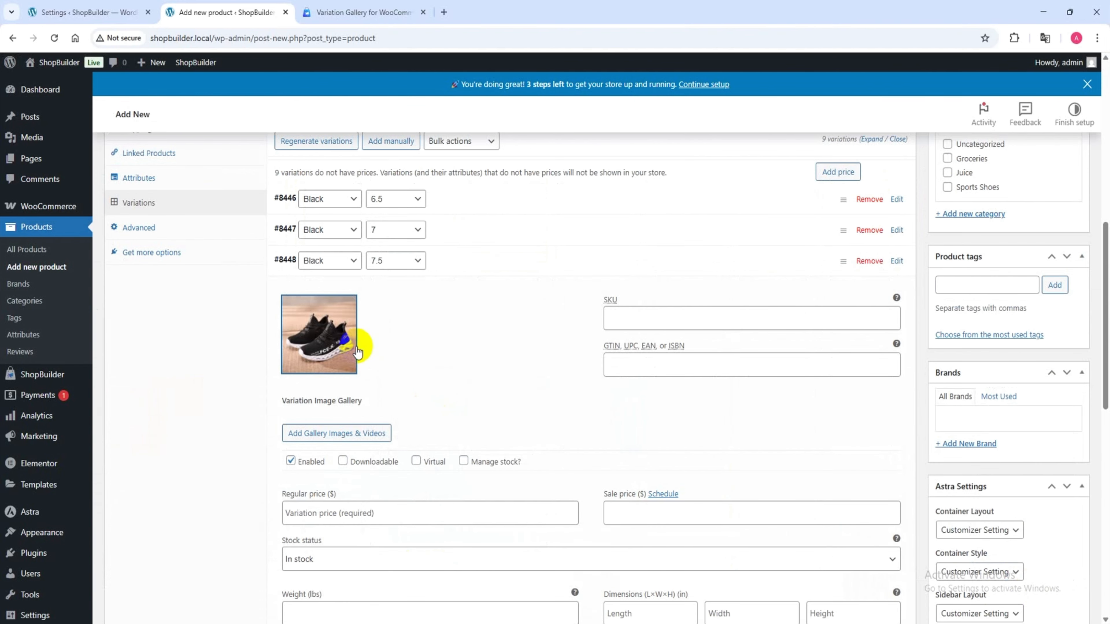
Add 4.jpg and 9.jpg from the media library to the Black 7.5 variation's image gallery.
left_click(325, 434)
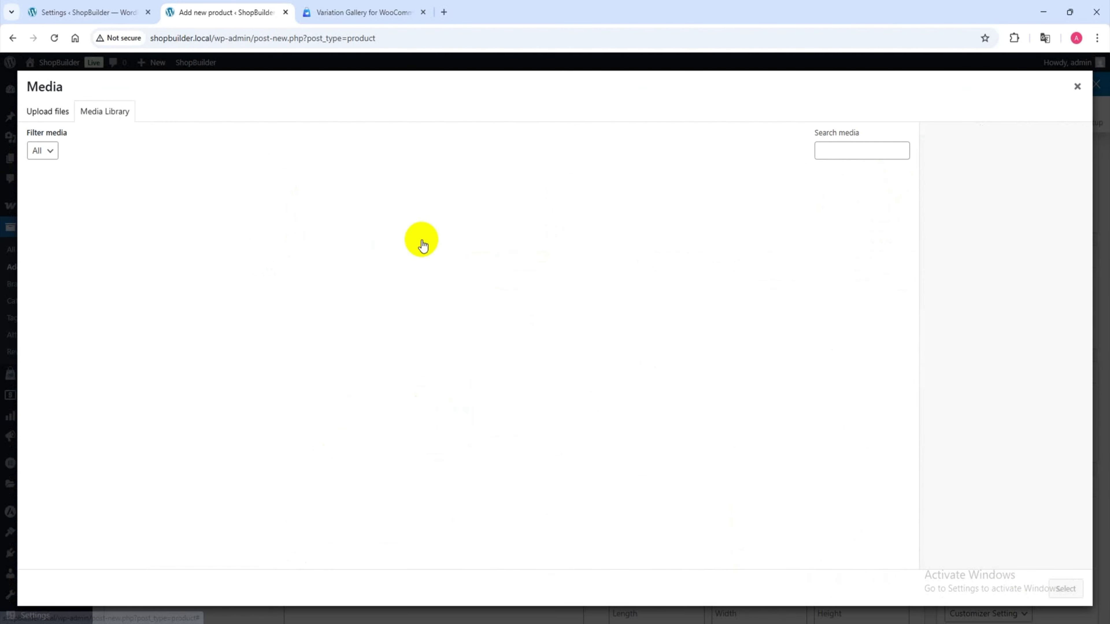
left_click(346, 206)
left_click(260, 214)
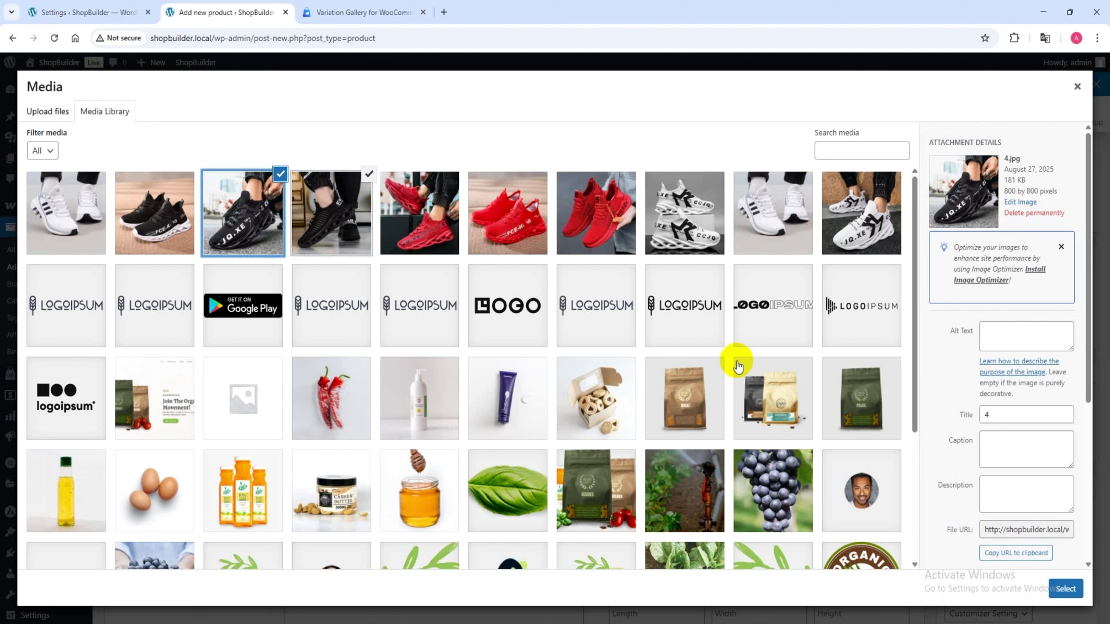
left_click(1063, 590)
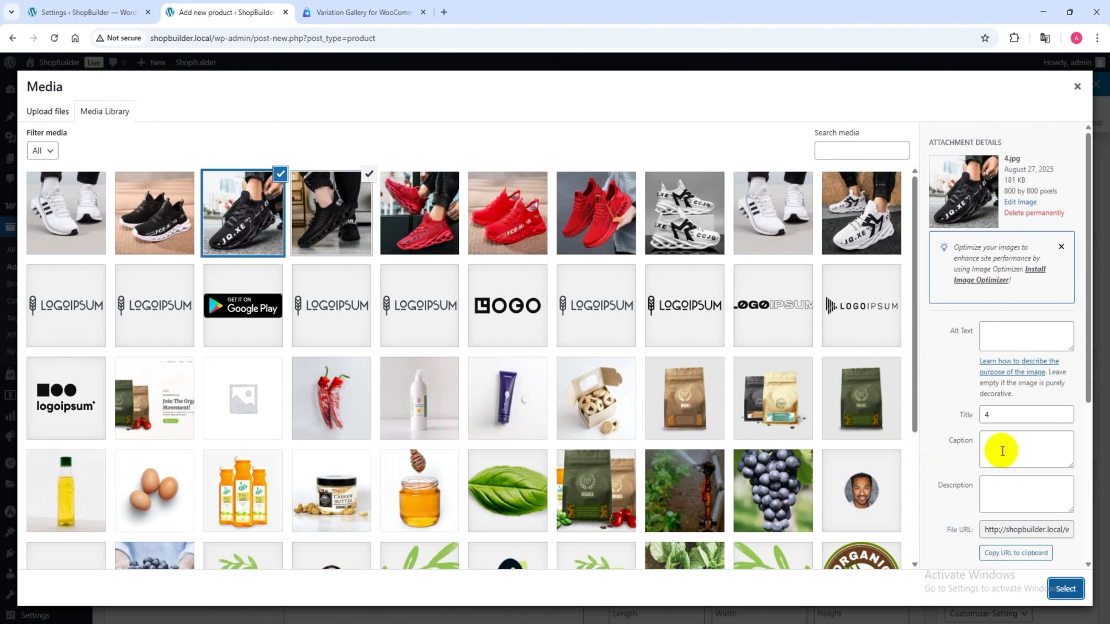
scroll(996, 438, "down", 5)
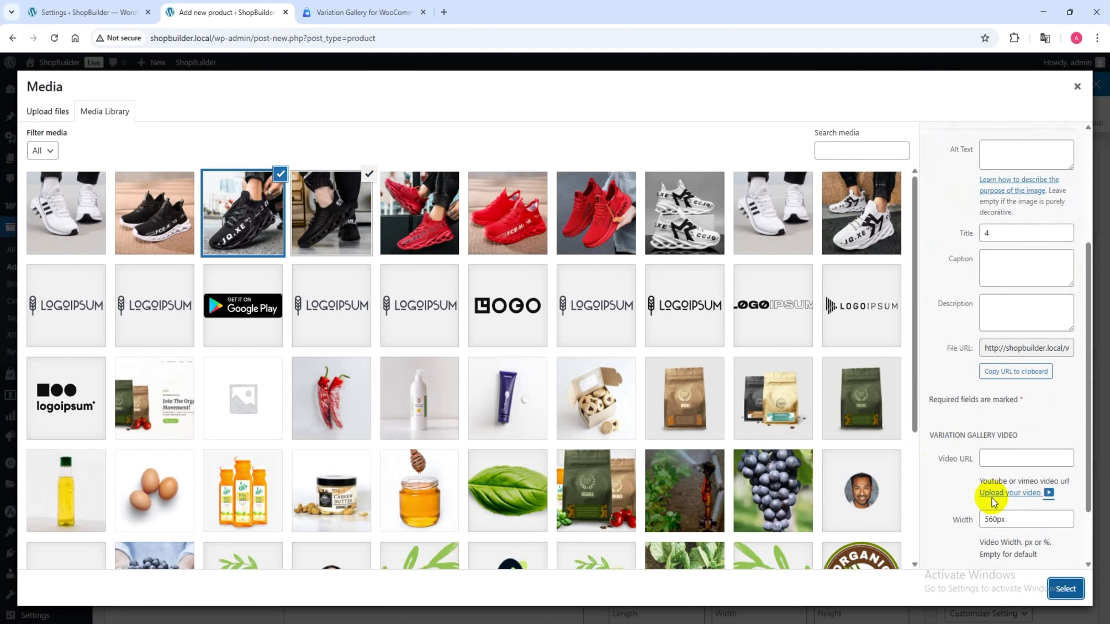
scroll(1005, 525, "down", 2)
left_click(1066, 588)
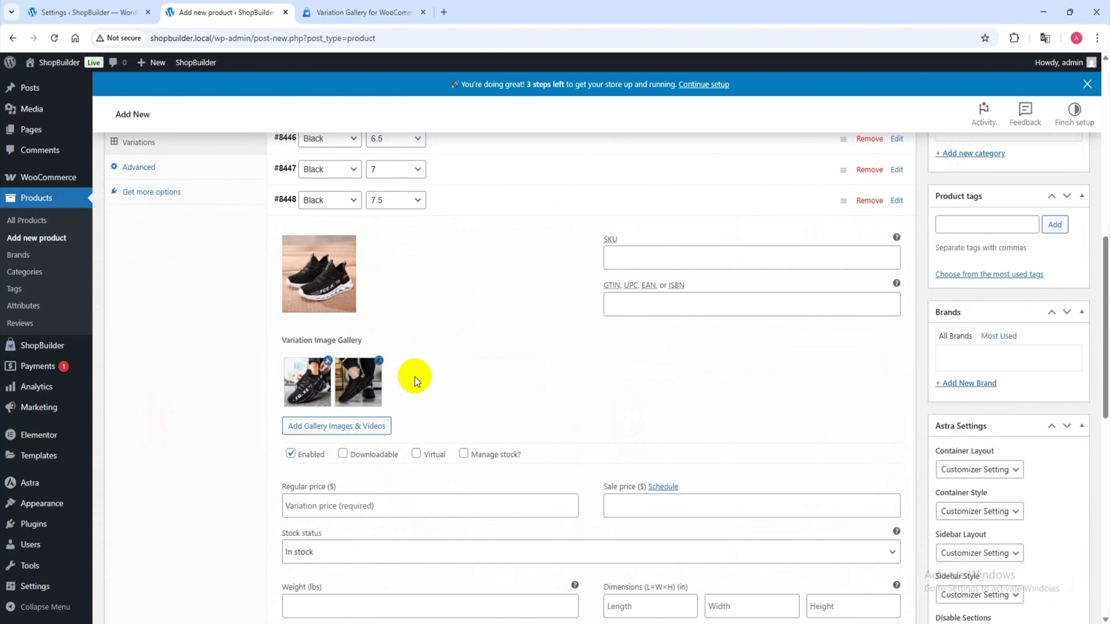
Collapse the Black 7.5 variation and save the variation changes.
scroll(546, 289, "up", 1)
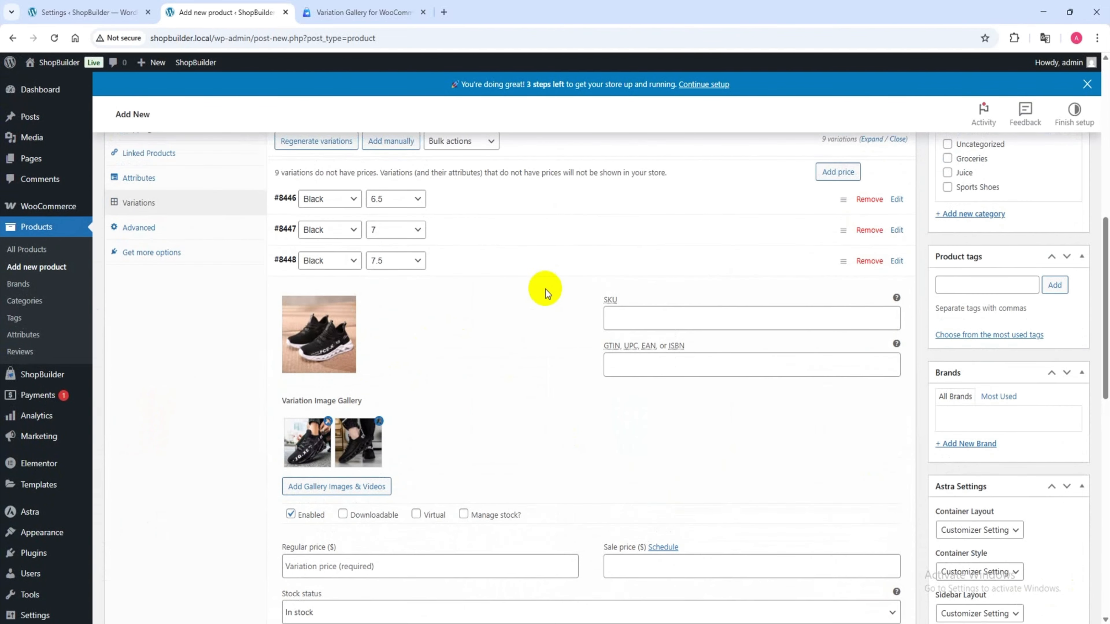
left_click(553, 261)
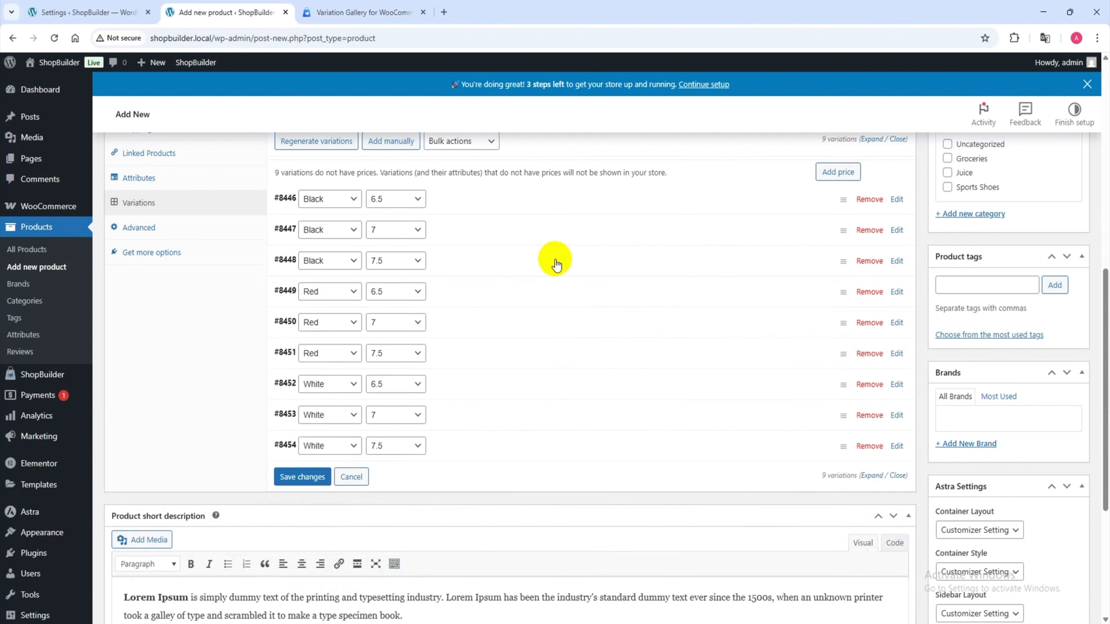
left_click(297, 476)
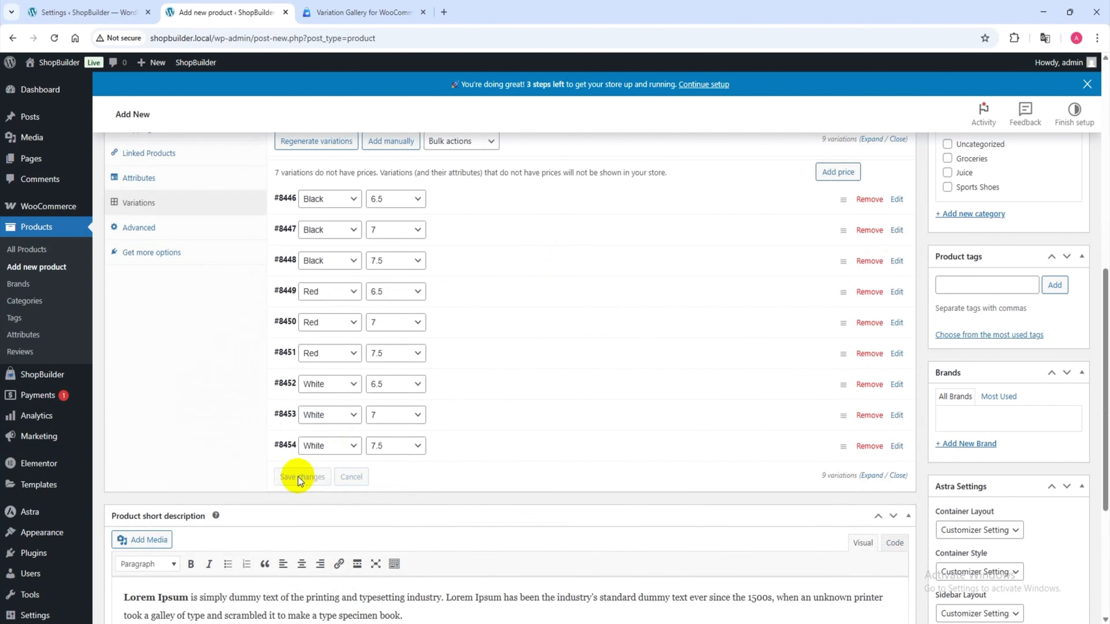
Set 1.jpg from the media library as the main product image.
scroll(402, 402, "up", 3)
scroll(401, 400, "up", 4)
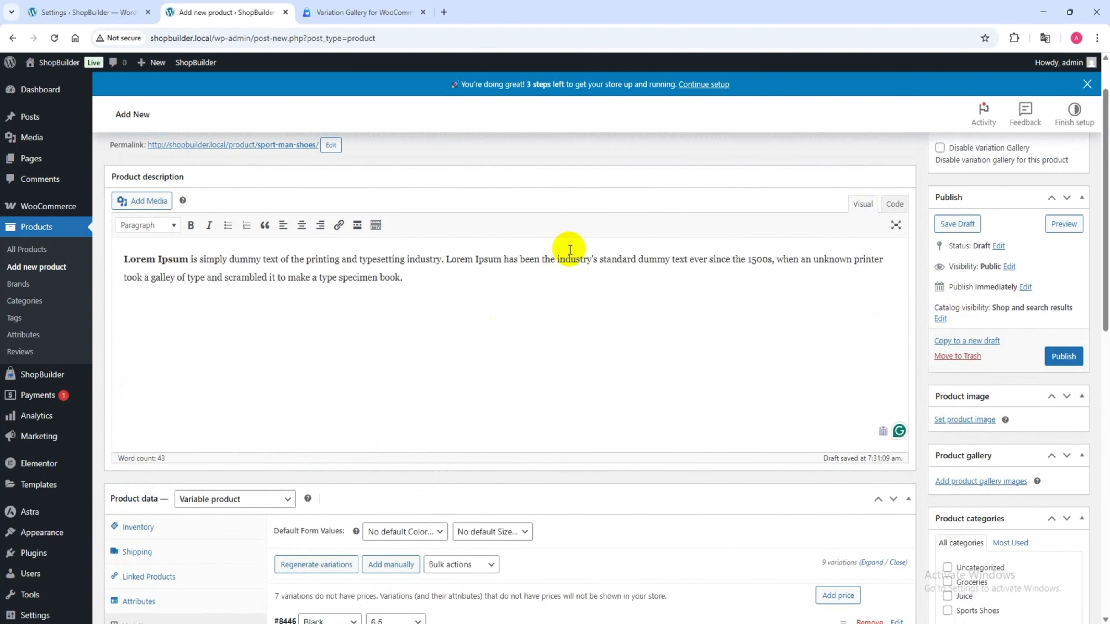
left_click(957, 421)
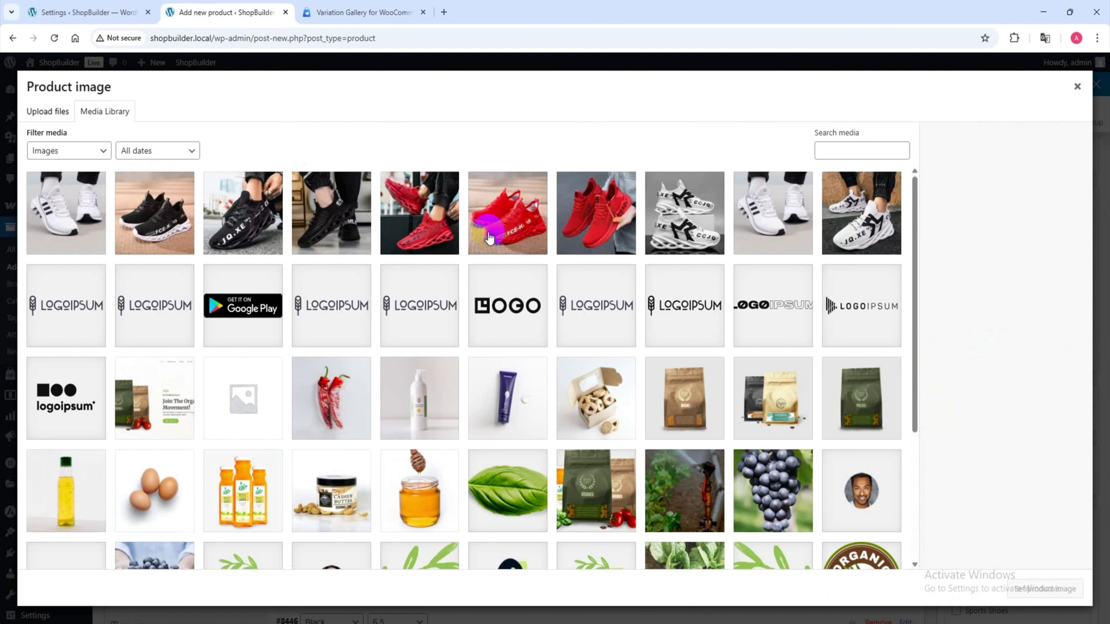
left_click(699, 238)
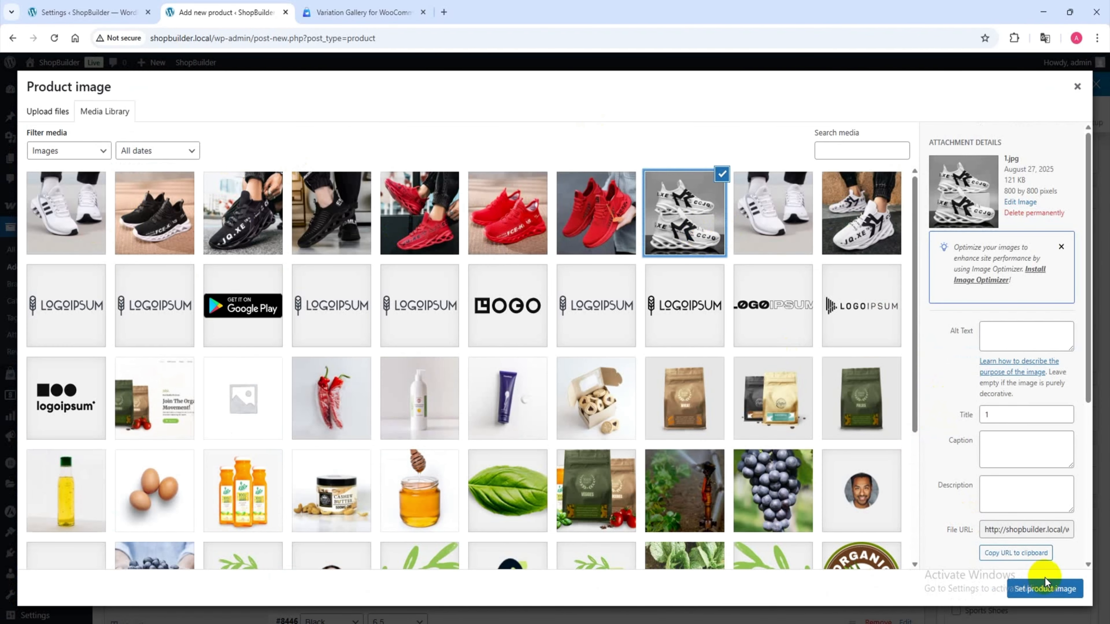
left_click(1045, 586)
Assign the product to the Sports Shoes category and publish it.
scroll(979, 494, "down", 5)
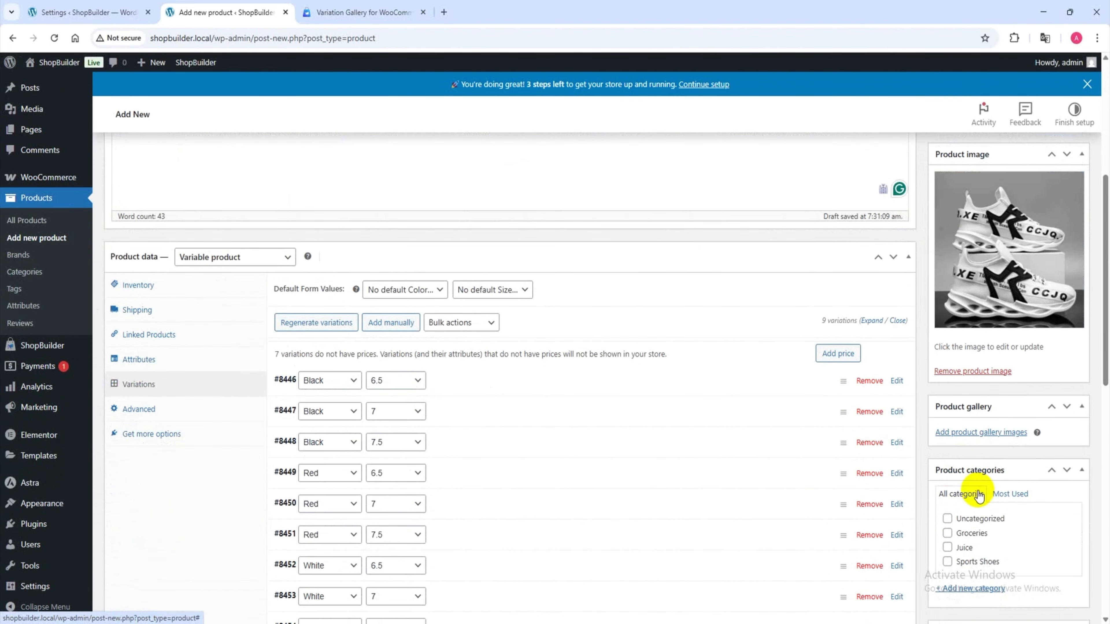
scroll(979, 496, "down", 2)
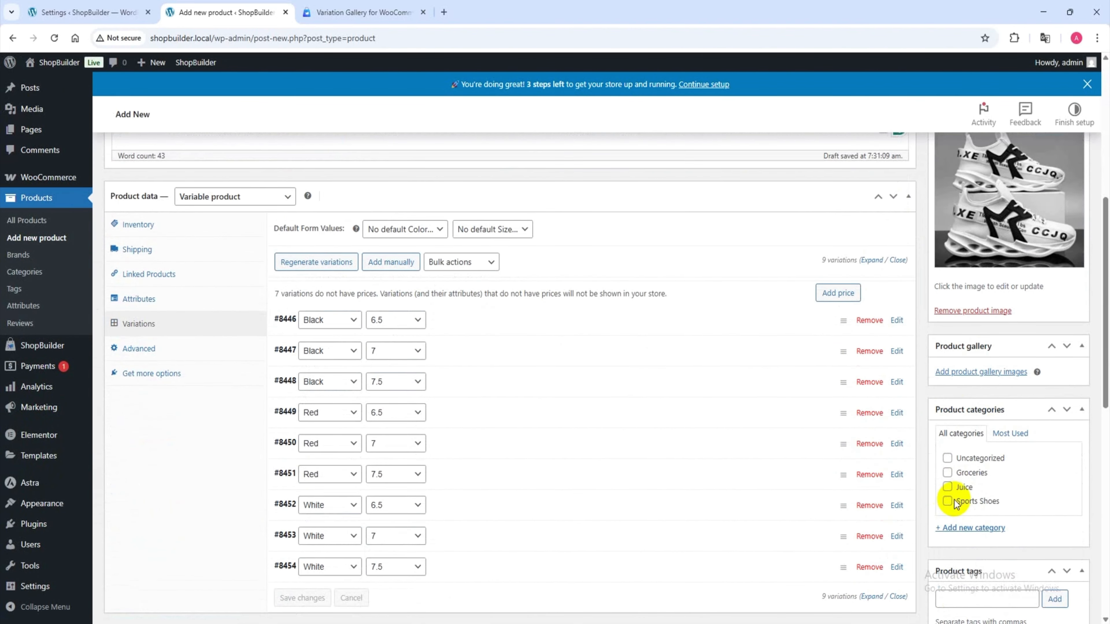
scroll(984, 455, "up", 10)
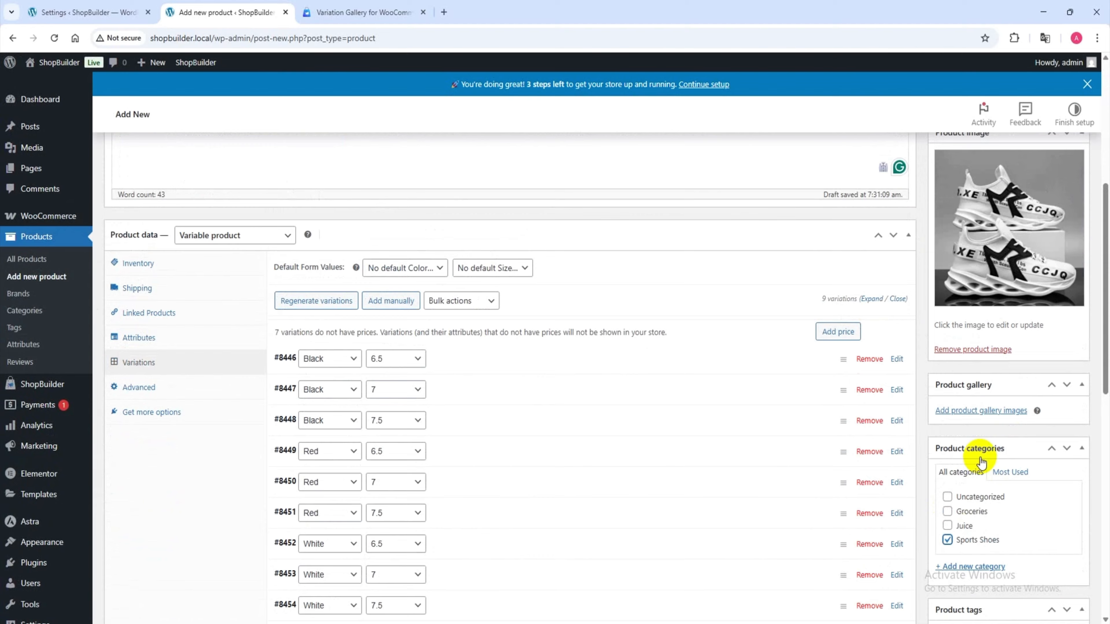
left_click(1064, 417)
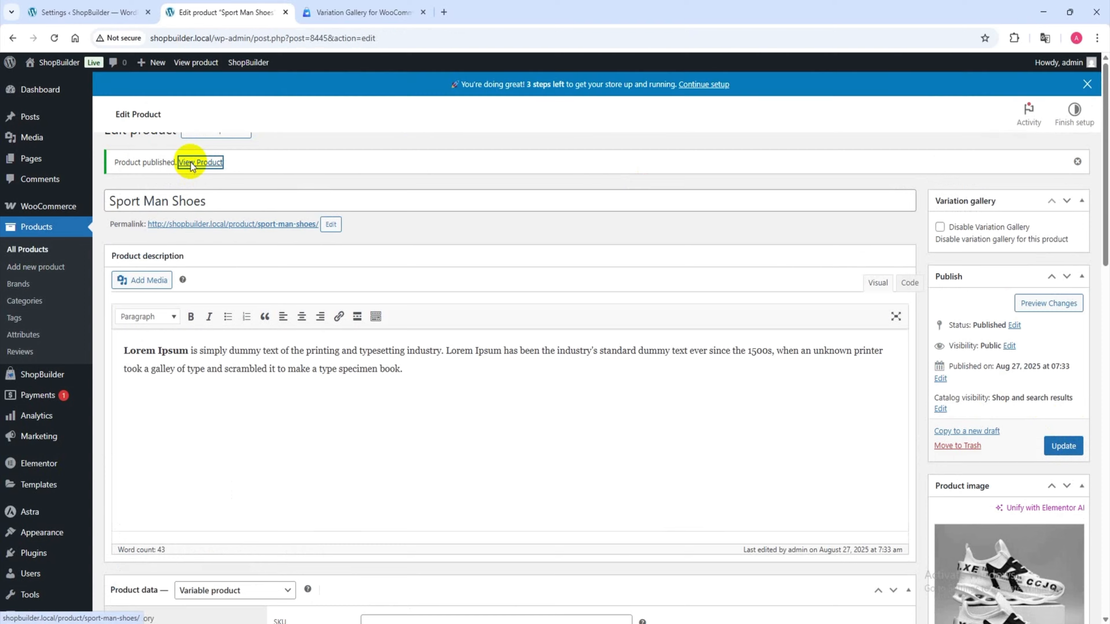
Open the published Sport Man Shoes product page in a new browser tab and switch to it.
right_click(200, 162)
left_click(245, 176)
left_click(333, 12)
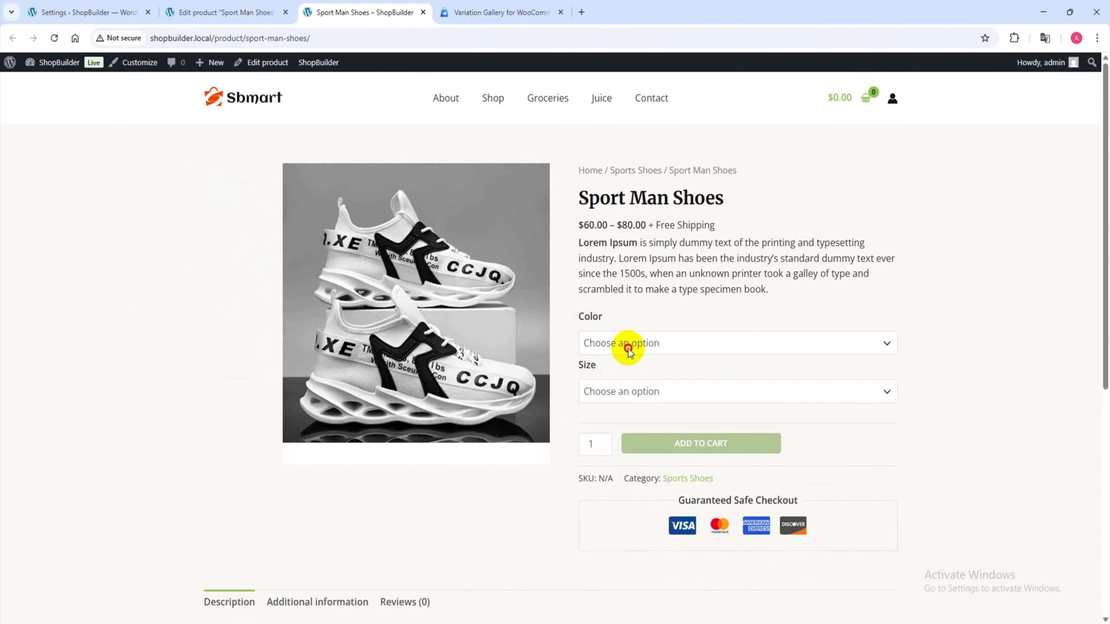
Choose color Black and size 6.5 on the product page, and view that variation's gallery images and video.
left_click(625, 346)
left_click(612, 383)
left_click(627, 391)
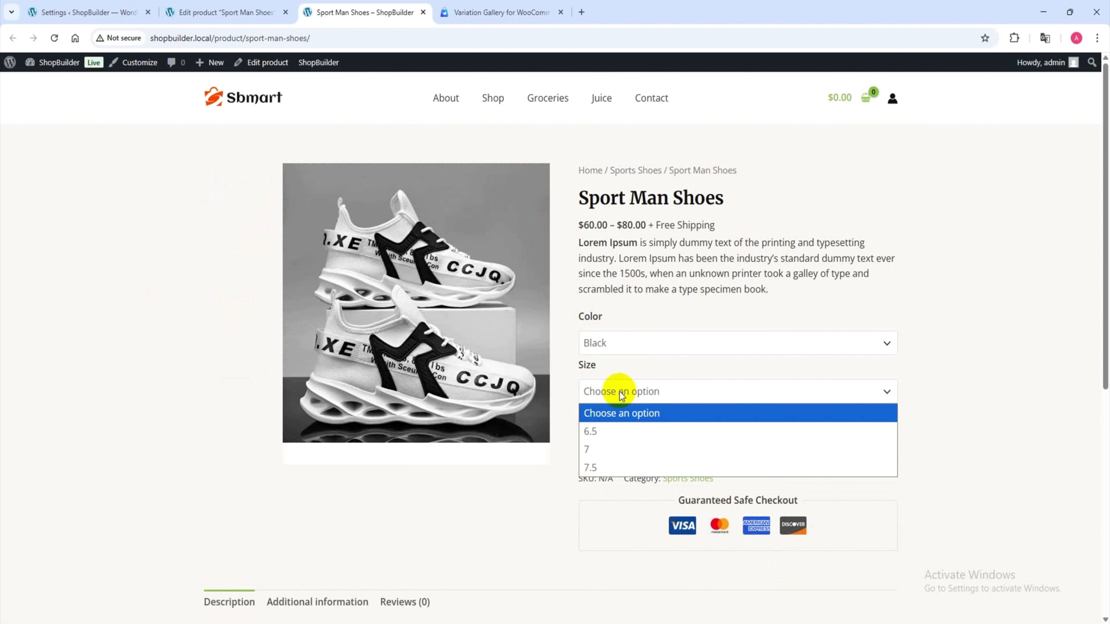
left_click(597, 432)
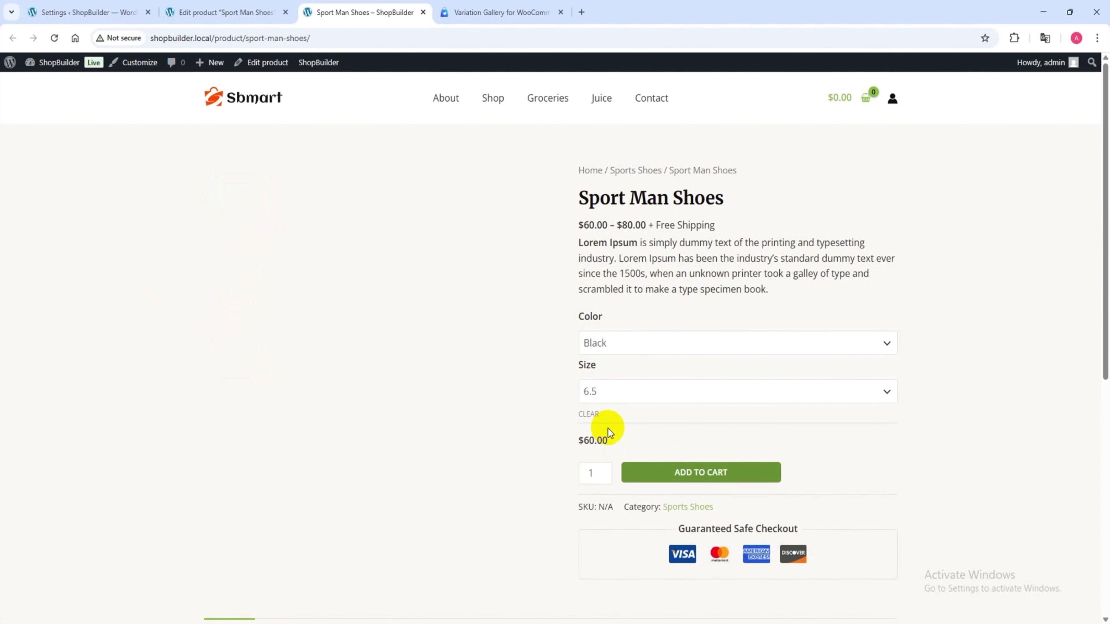
left_click(258, 277)
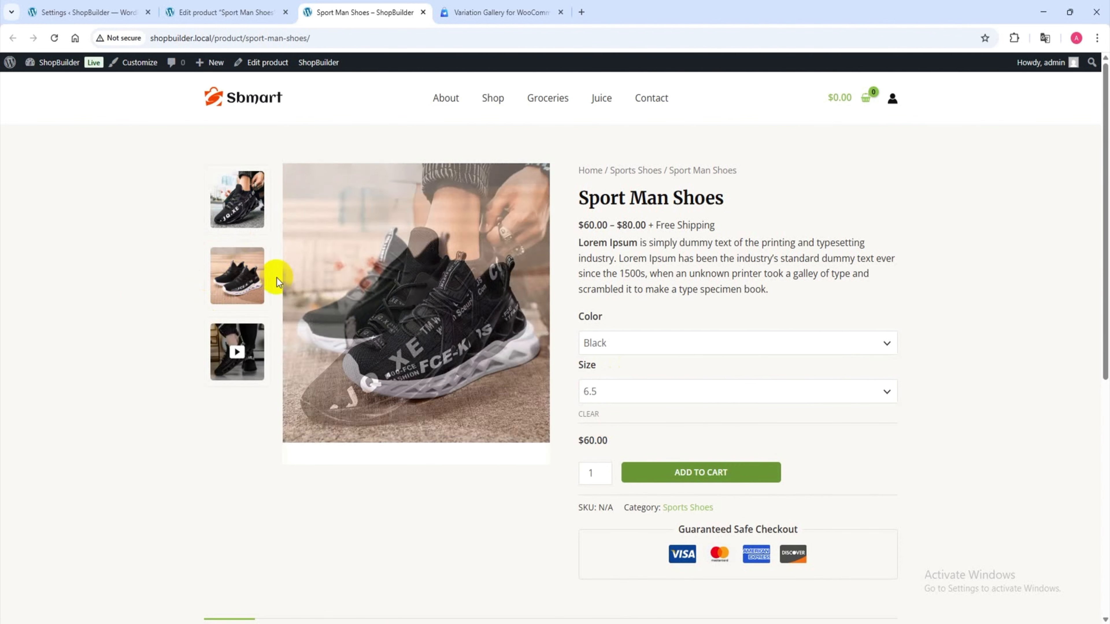
left_click(235, 356)
left_click(371, 326)
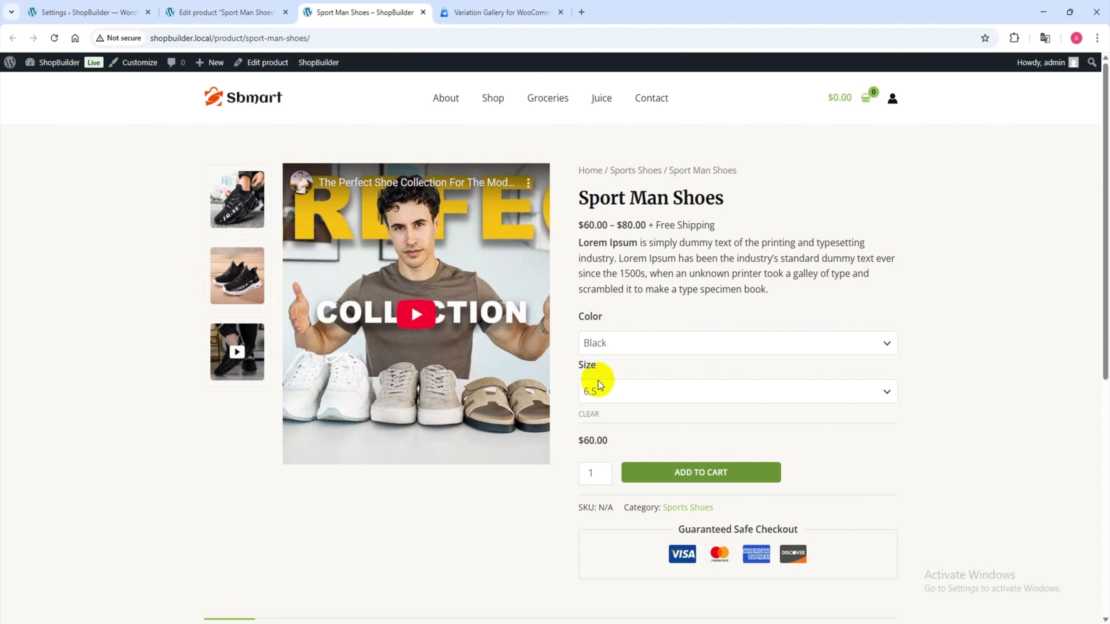
Return to the product editor and expand the Black 6.5 variation to check its image gallery.
left_click(255, 9)
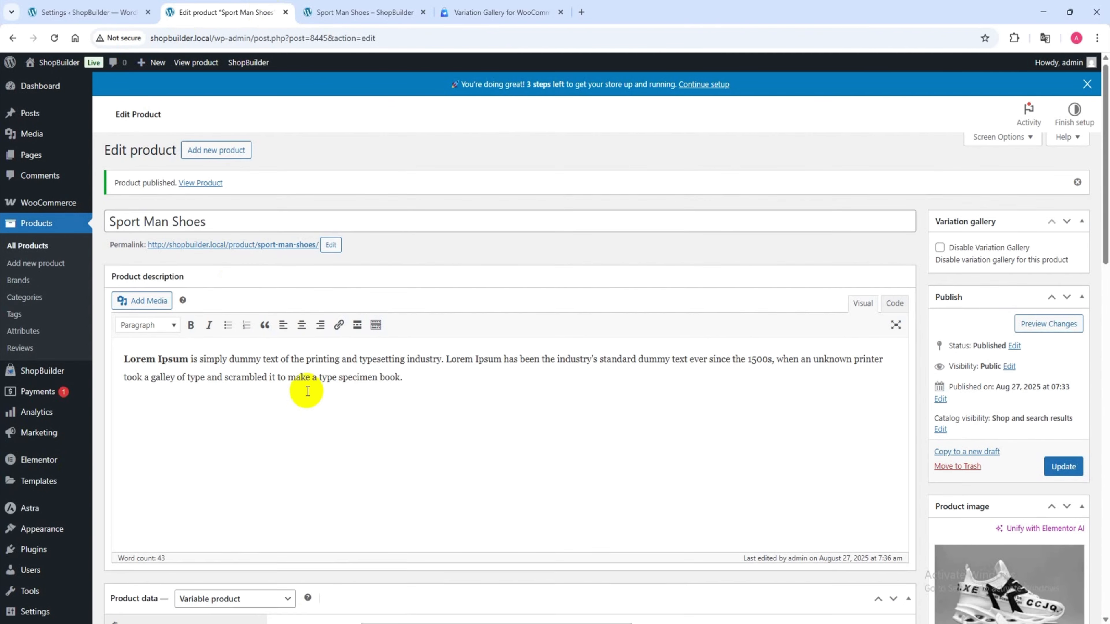
scroll(322, 386, "down", 8)
left_click(145, 363)
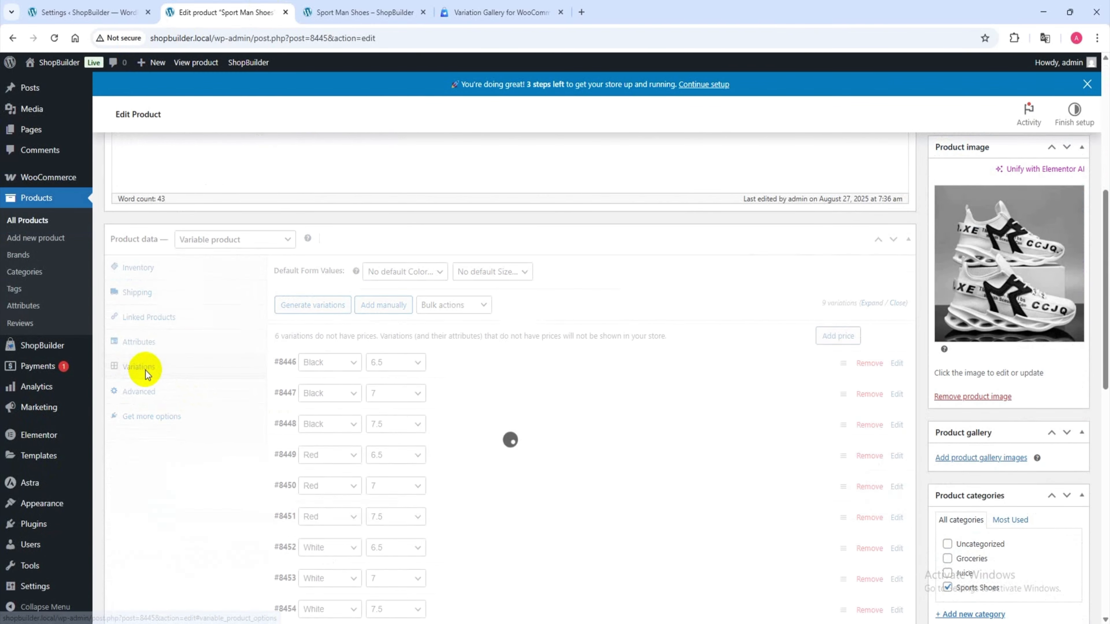
scroll(372, 371, "down", 3)
left_click(481, 242)
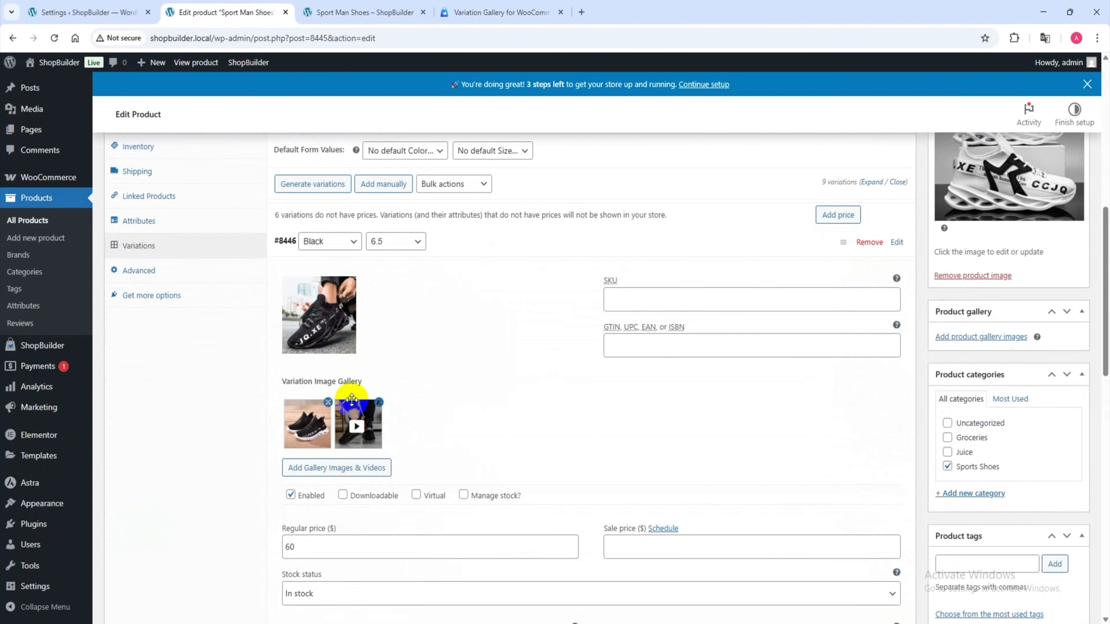
Play the Black 6.5 gallery video on the product page, and clear the selected color and size.
left_click(365, 12)
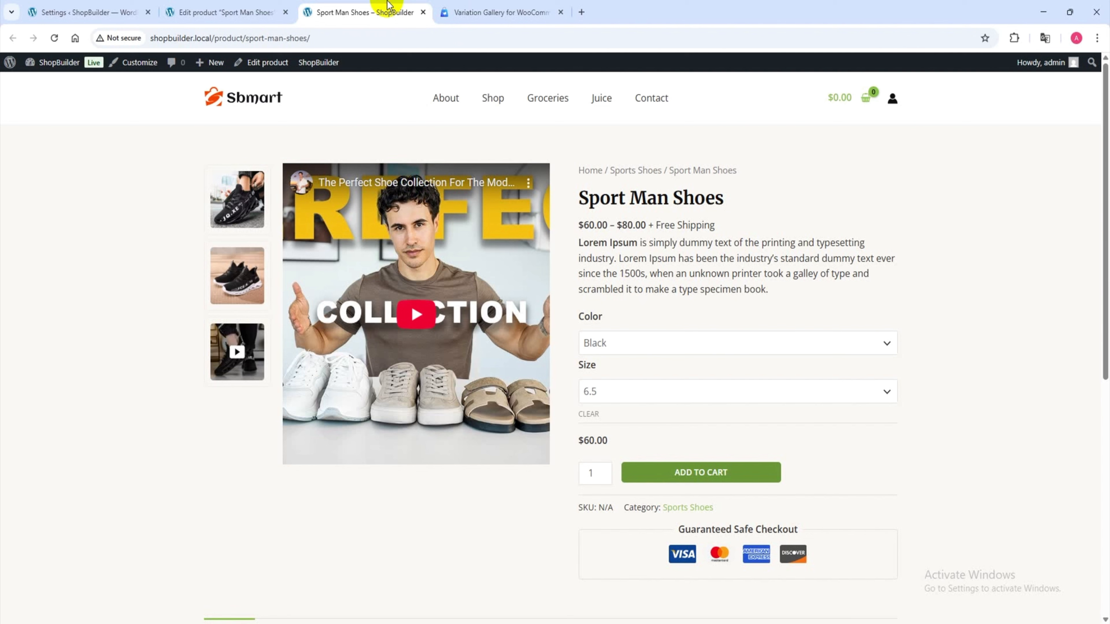
left_click(392, 324)
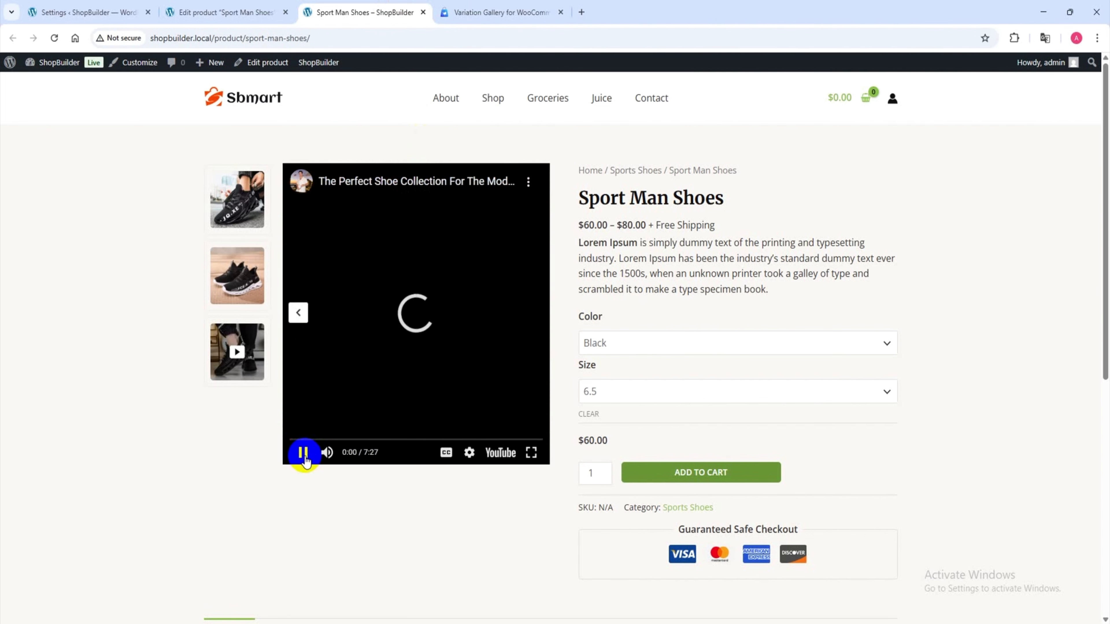
left_click(628, 348)
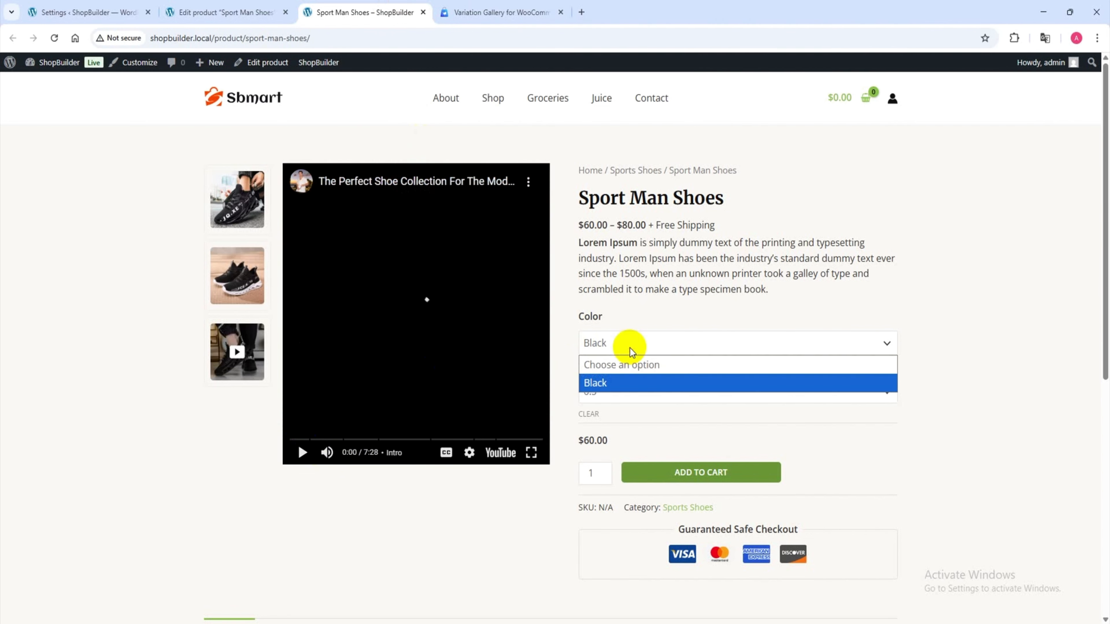
left_click(593, 425)
left_click(590, 415)
Choose color Black and size 7.5 on the product page, and view that variation's gallery images.
left_click(619, 337)
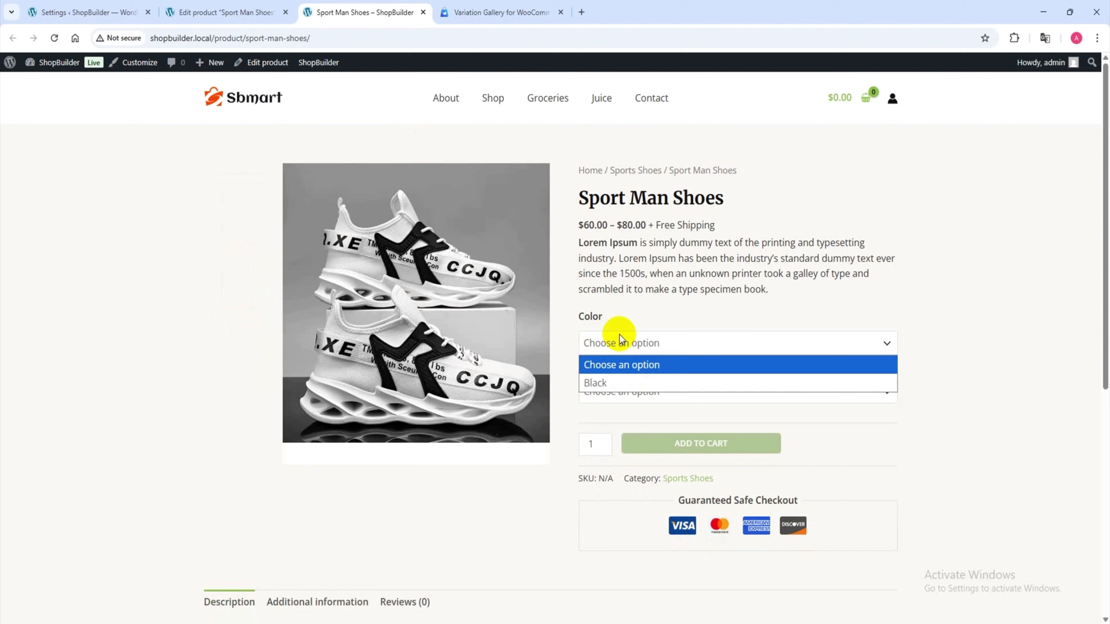
left_click(613, 383)
left_click(756, 390)
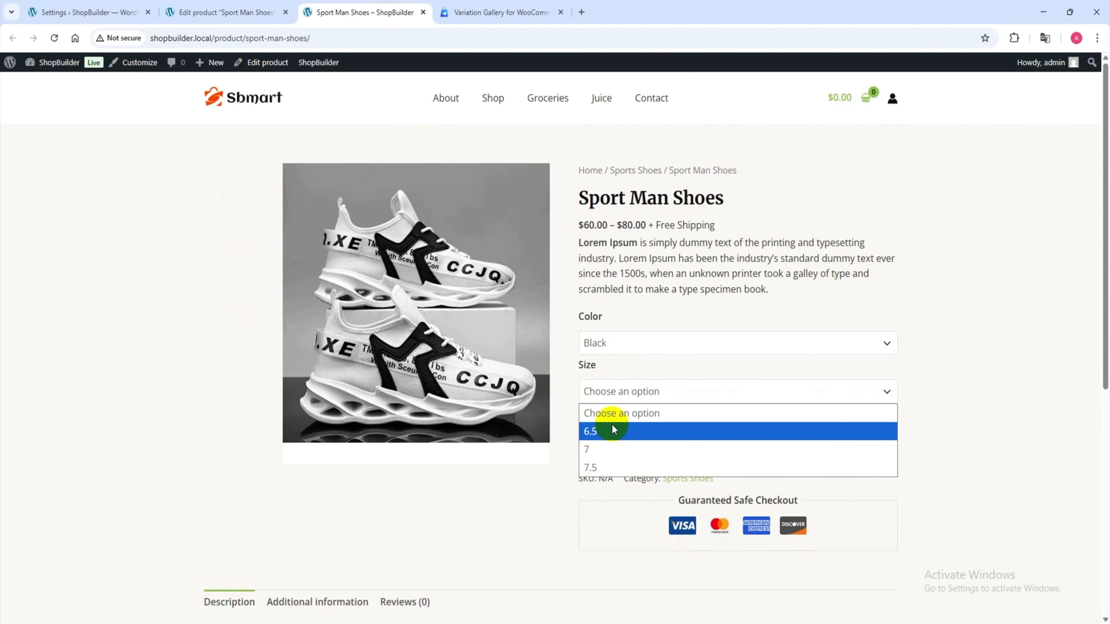
left_click(595, 463)
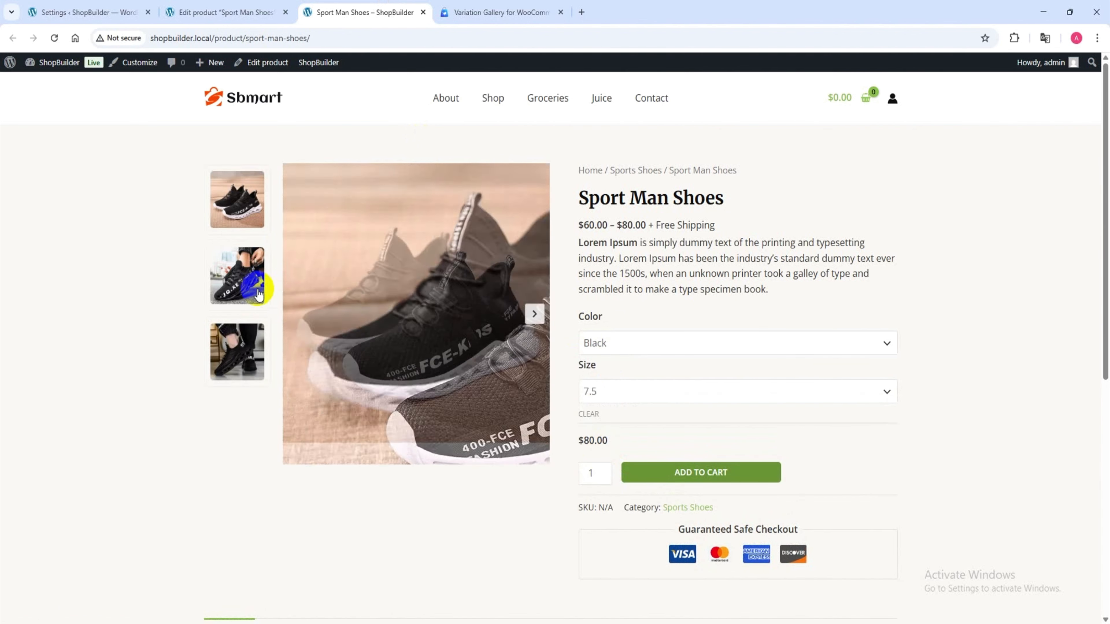
left_click(249, 291)
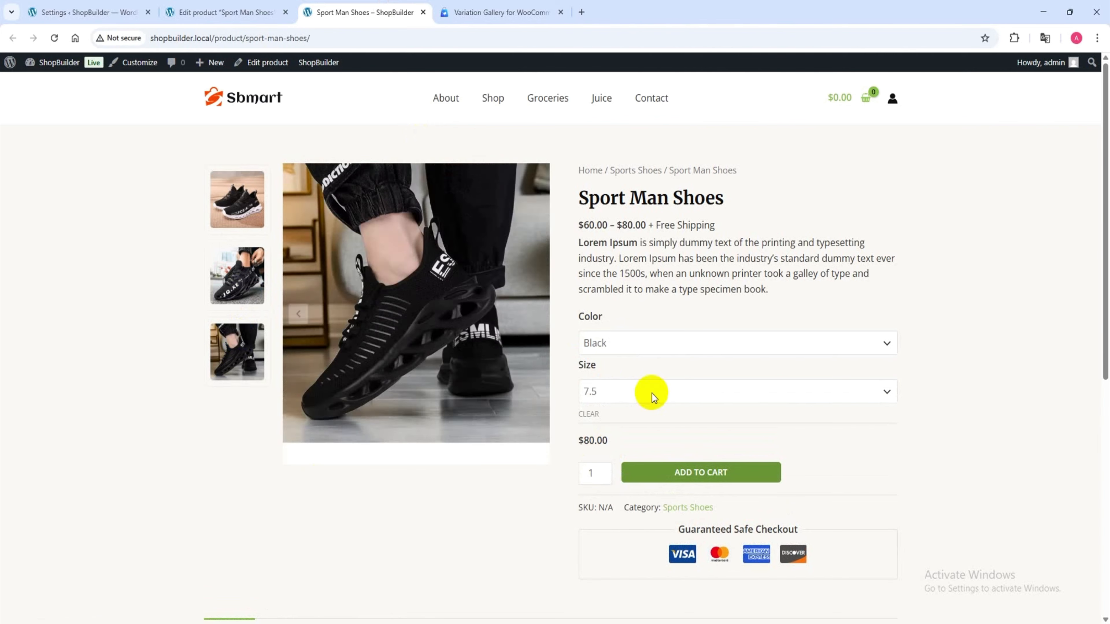
left_click(645, 346)
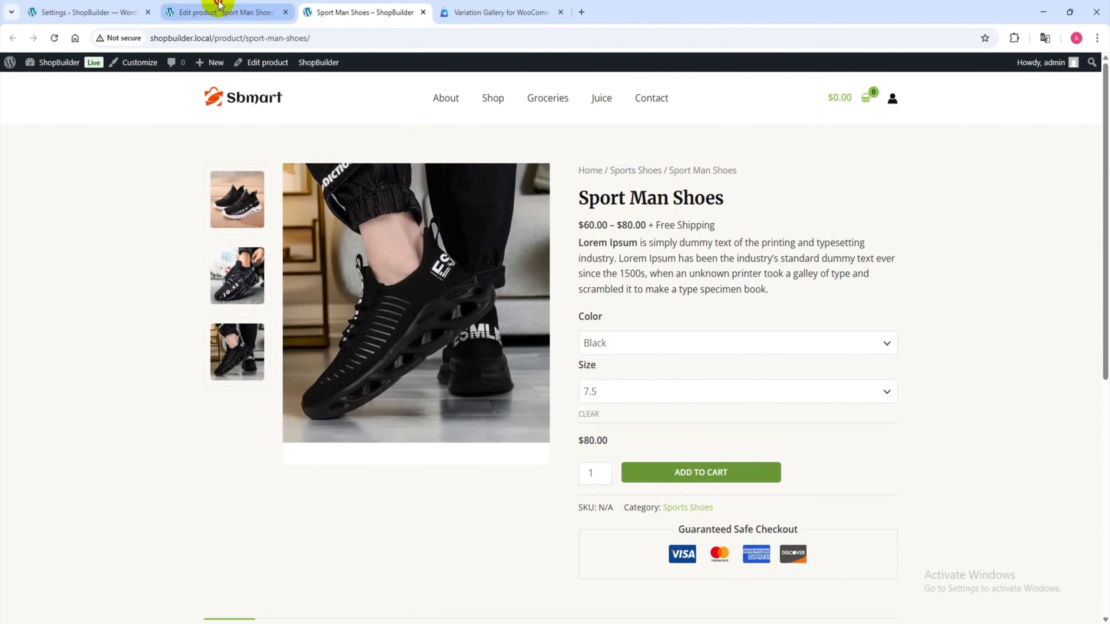
Switch back to the product editor and collapse the Black 6.5 variation.
left_click(222, 12)
left_click(604, 238)
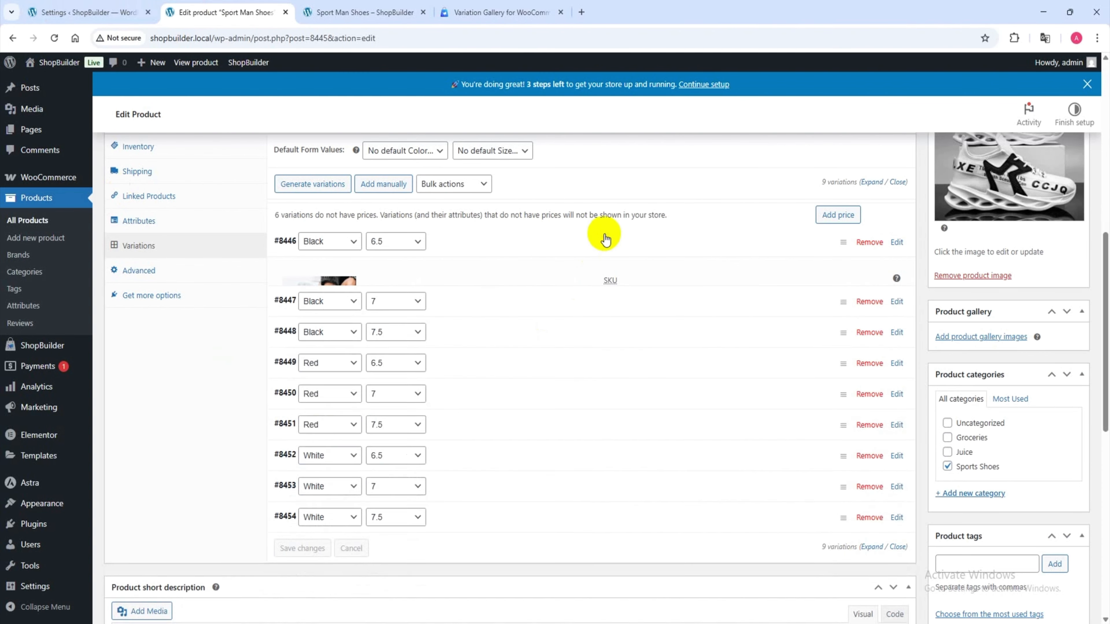
Set 2.jpg, the worn red sneakers photo, as the variation image for Red 6.5.
scroll(602, 236, "down", 1)
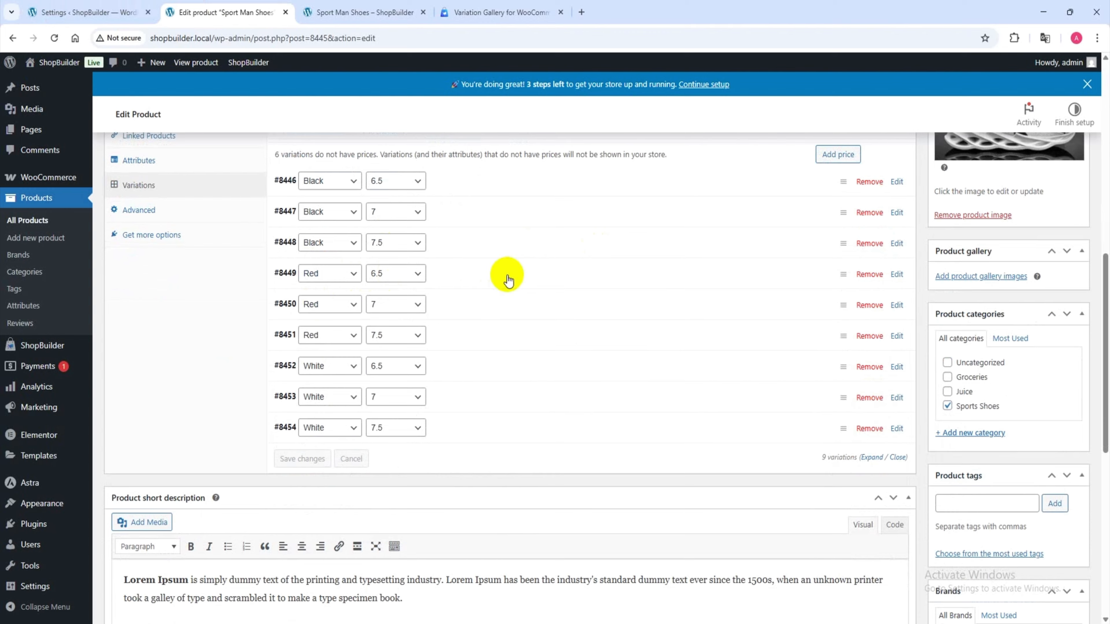
left_click(508, 280)
left_click(316, 361)
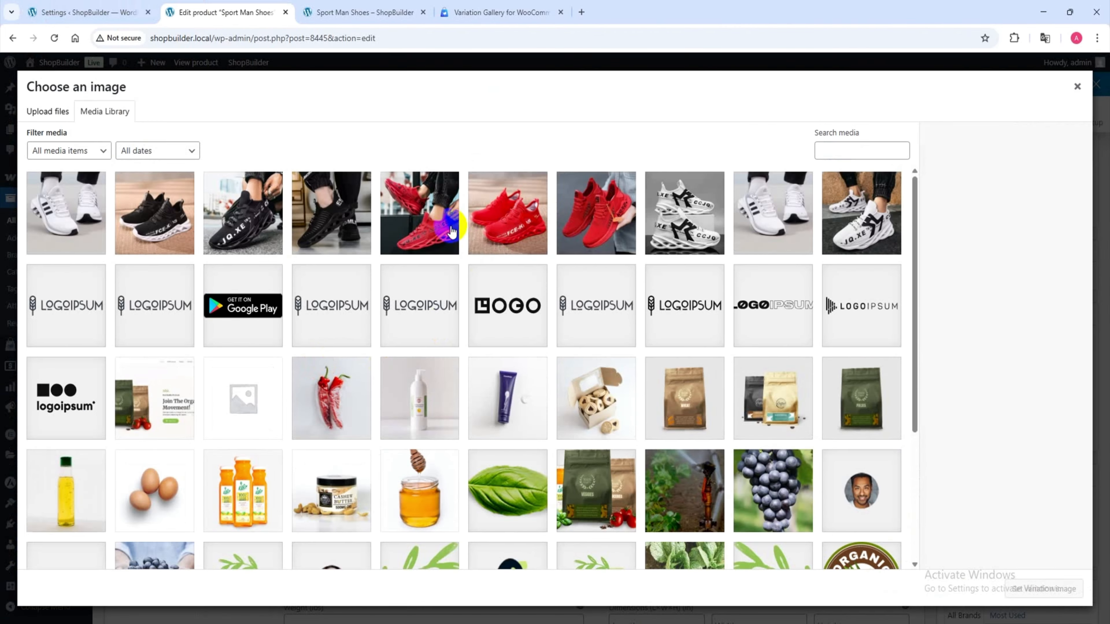
left_click(451, 231)
left_click(1062, 587)
Add 8.jpg to the Red 6.5 variation's image gallery and set its regular price to 80.
scroll(341, 390, "down", 1)
left_click(342, 387)
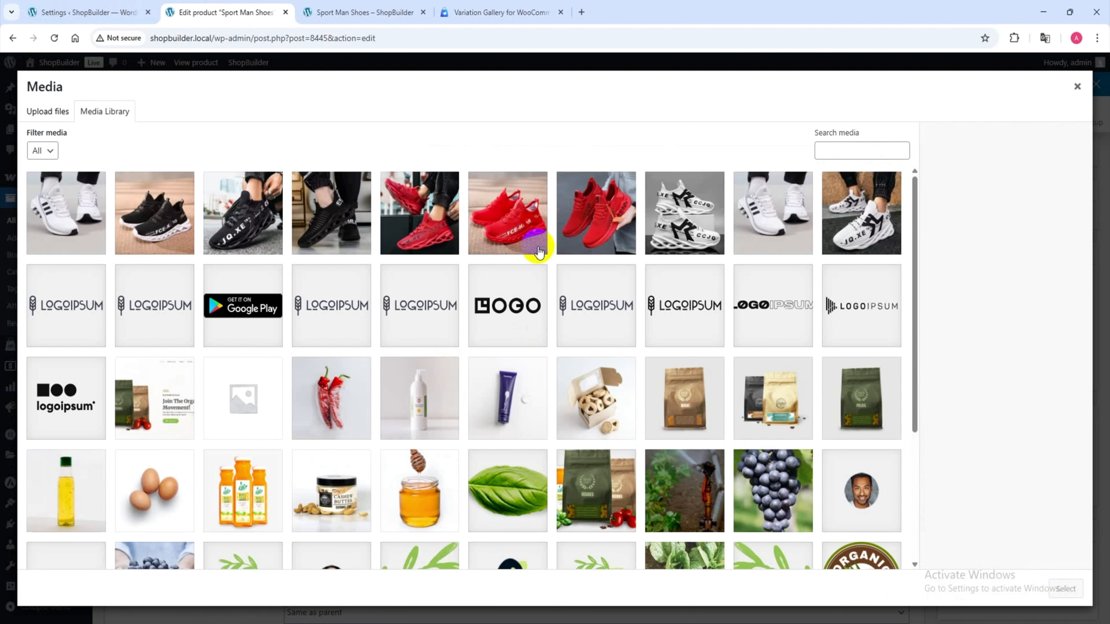
left_click(539, 252)
left_click(1065, 588)
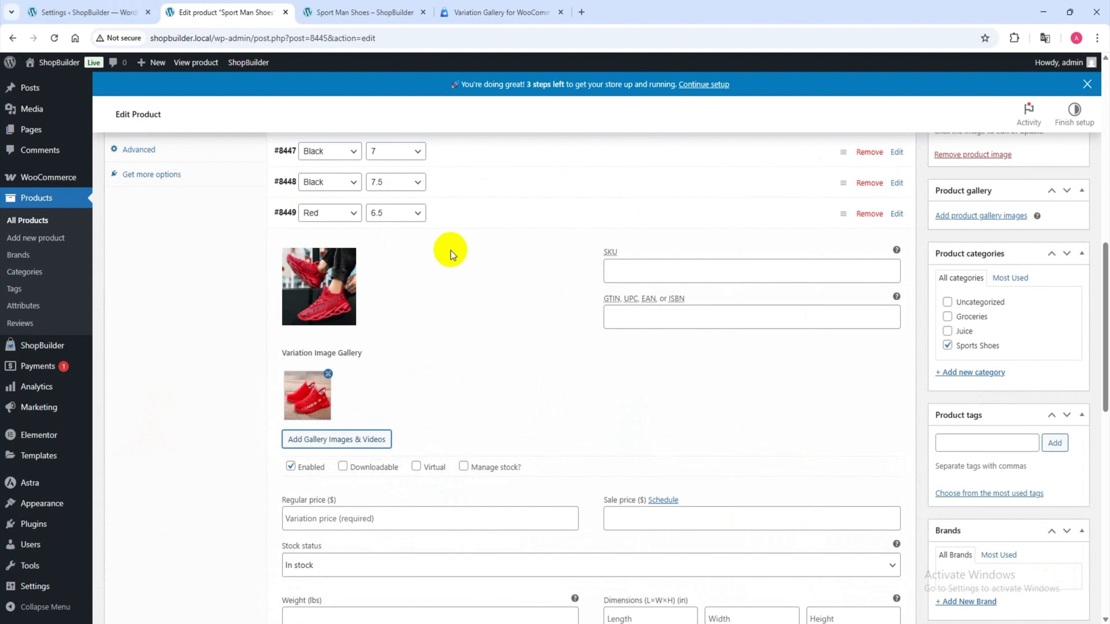
left_click(308, 518)
left_click(464, 211)
Expand the Red 7 variation and set 11.jpg as its variation image.
left_click(483, 244)
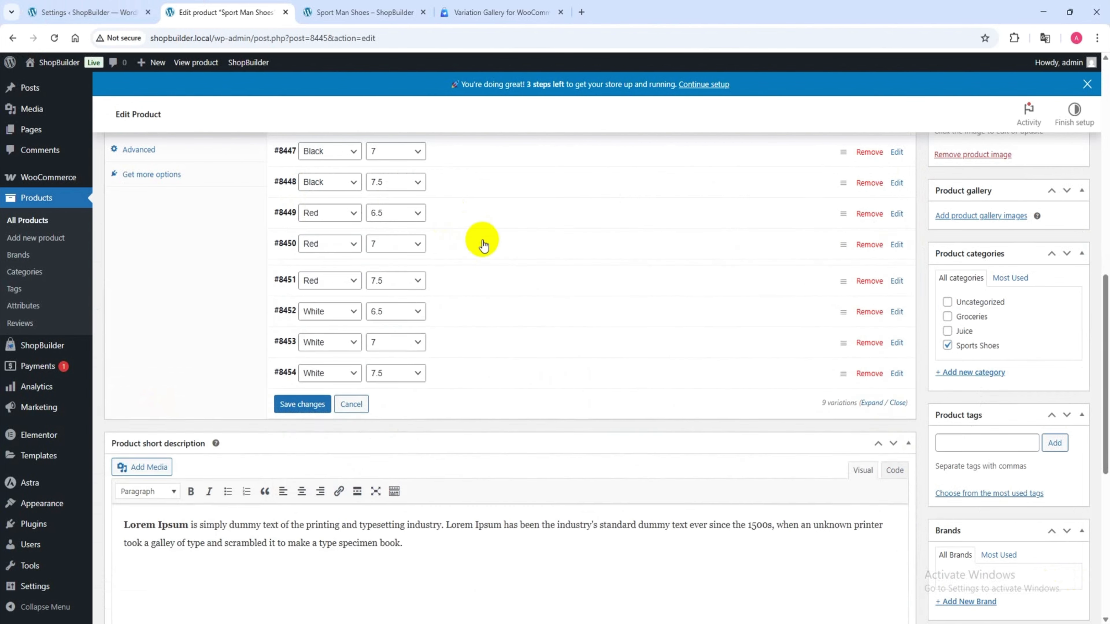
scroll(472, 244, "down", 1)
left_click(324, 254)
left_click(589, 213)
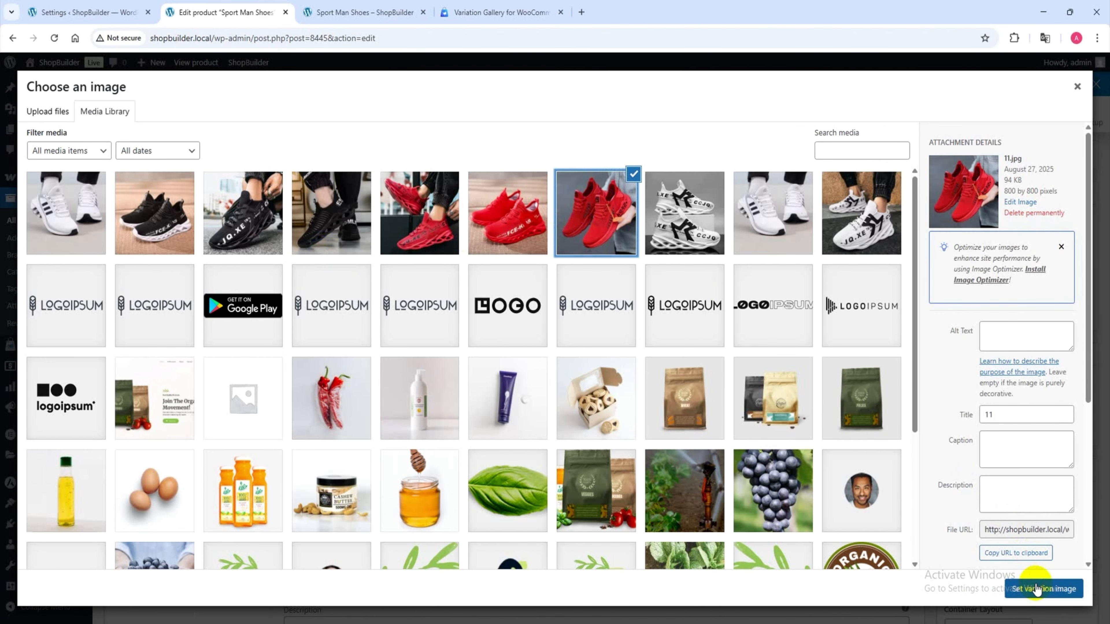
left_click(1044, 589)
Add 2.jpg to the Red 7 variation's image gallery, and set its regular price to 90.
left_click(342, 359)
left_click(409, 210)
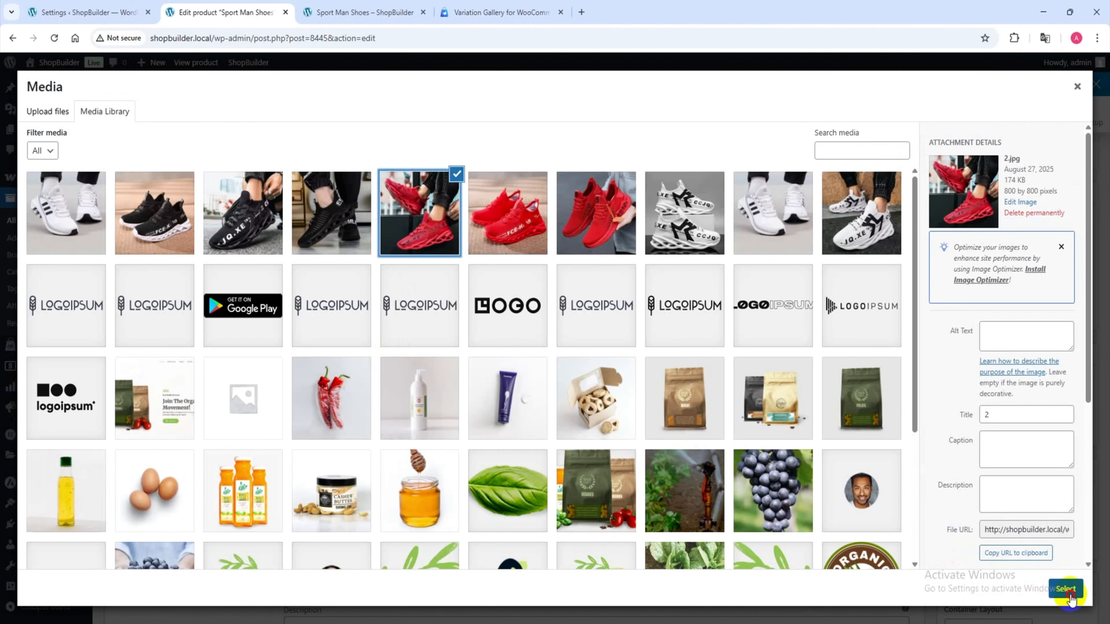
left_click(1063, 590)
left_click(321, 486)
type("90")
left_click(488, 188)
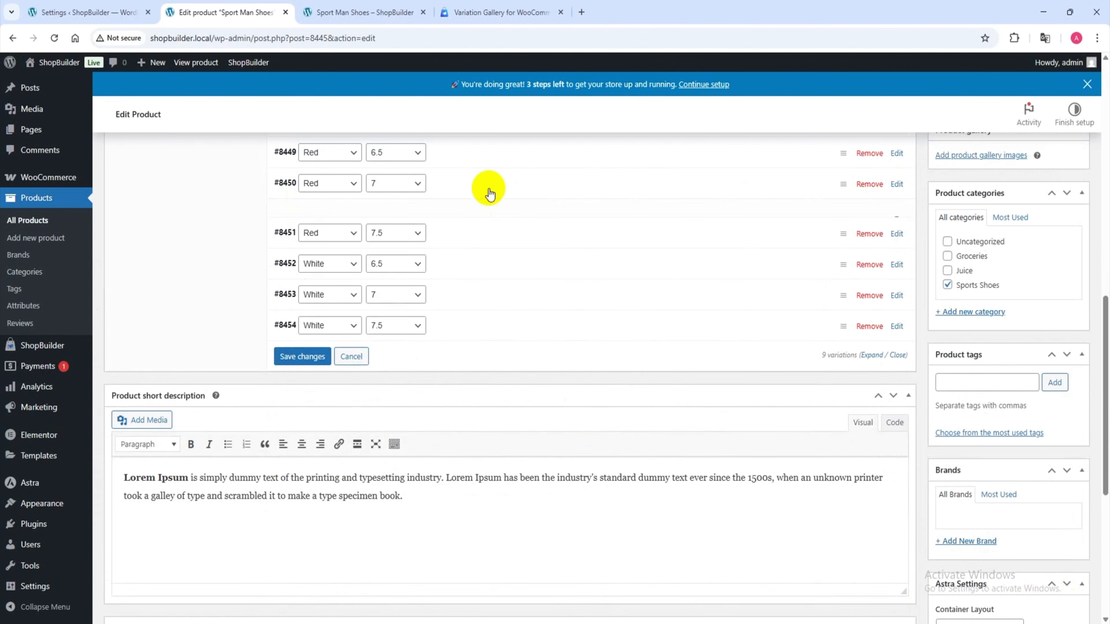
Expand the Red 7.5 variation and set 8.jpg as its variation image.
left_click(492, 209)
left_click(345, 303)
left_click(507, 213)
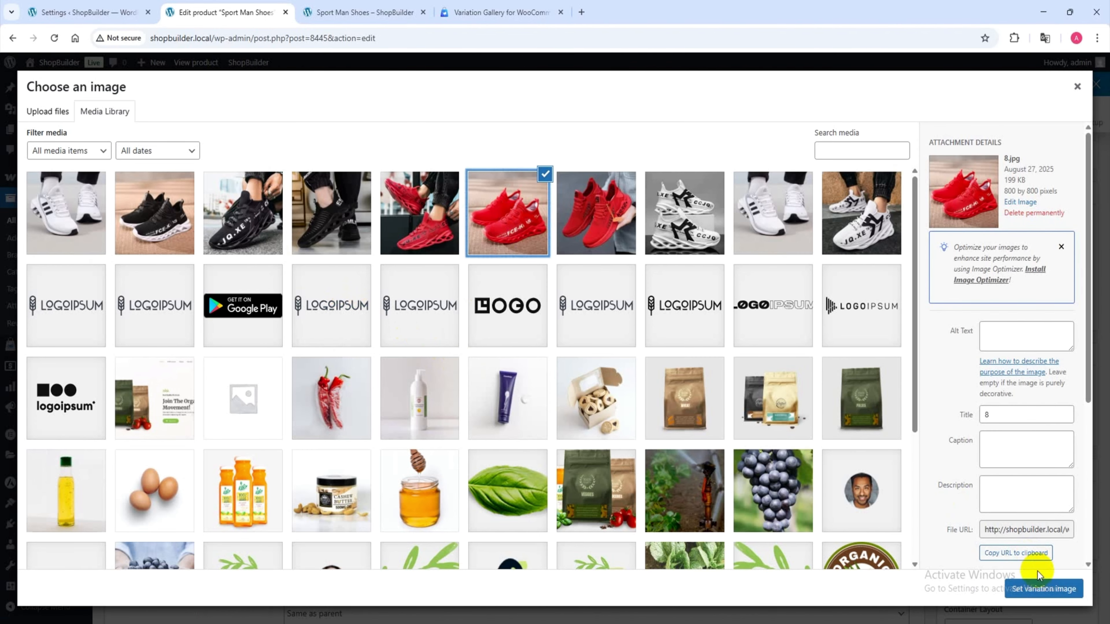
left_click(1042, 589)
Add 2.jpg to the Red 7.5 variation's image gallery and set its regular price to 100.
left_click(409, 384)
left_click(420, 213)
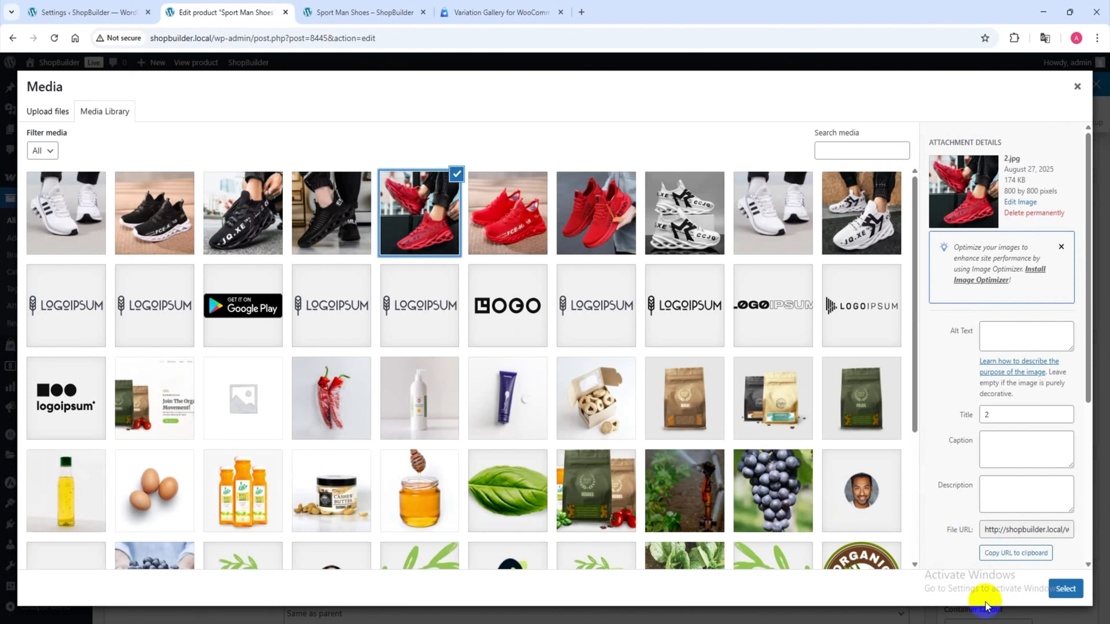
left_click(1064, 589)
left_click(298, 403)
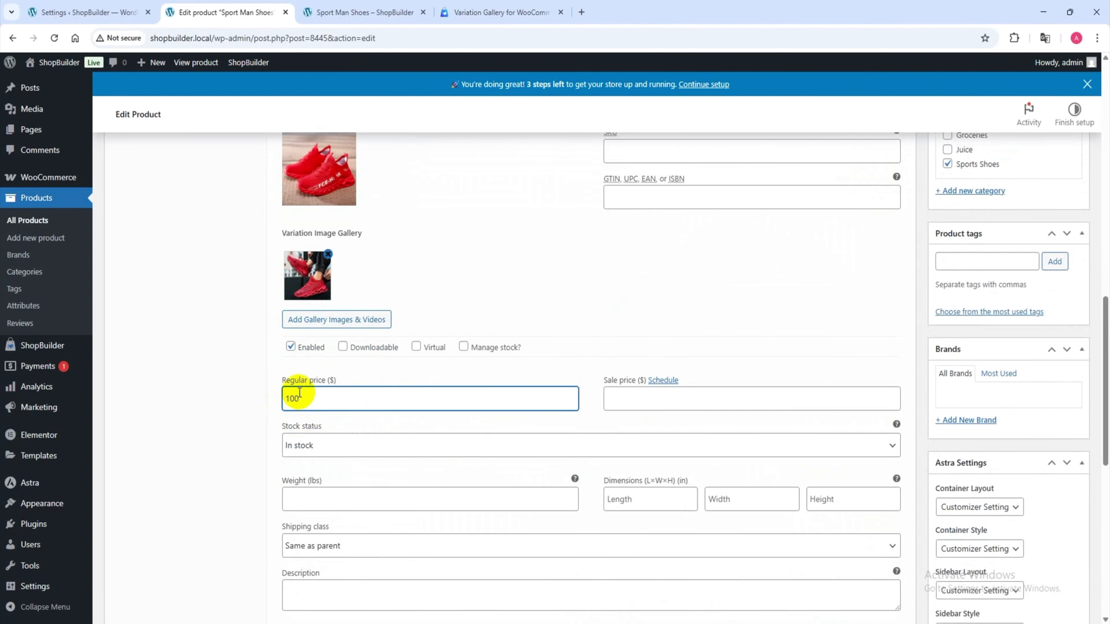
scroll(299, 392, "up", 3)
left_click(478, 215)
Expand the White 6.5 variation and set 5.jpg as its variation image.
left_click(513, 240)
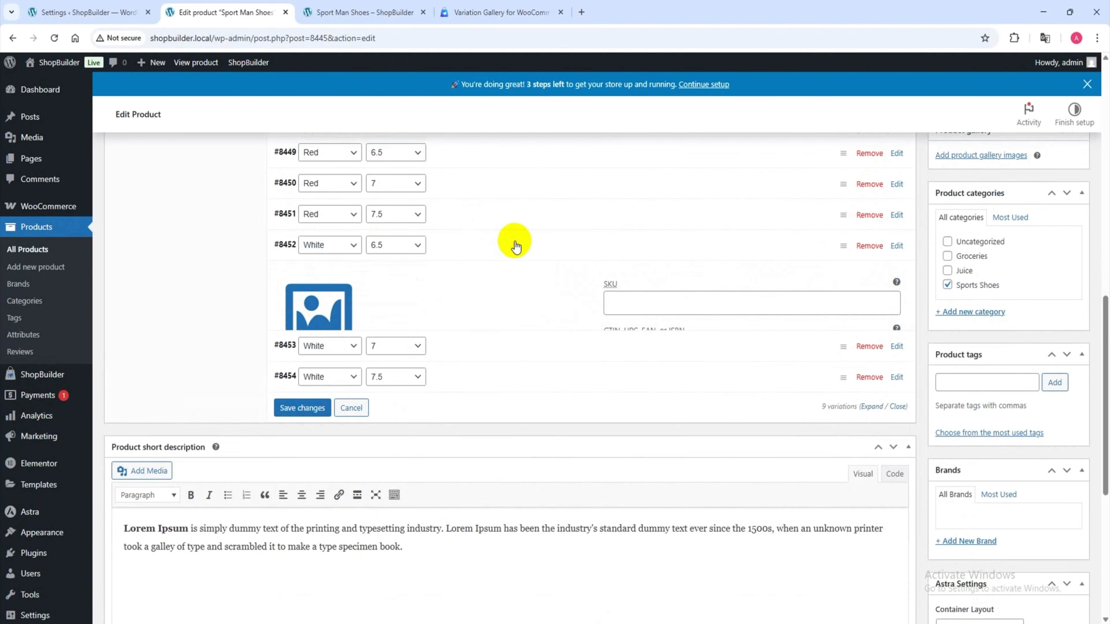
left_click(308, 345)
left_click(861, 213)
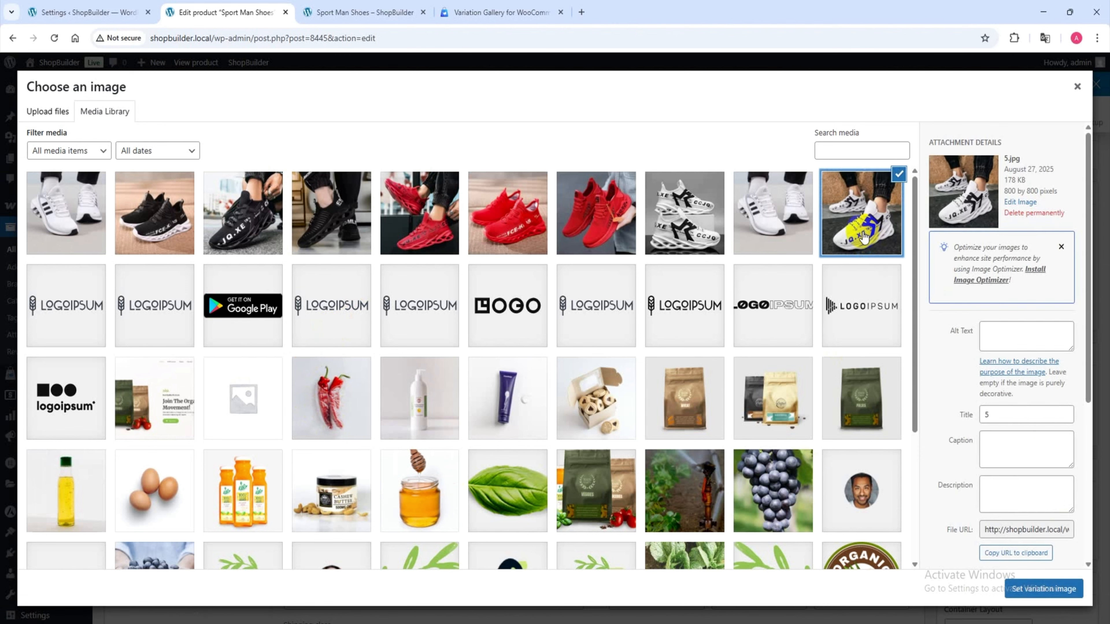
left_click(1043, 589)
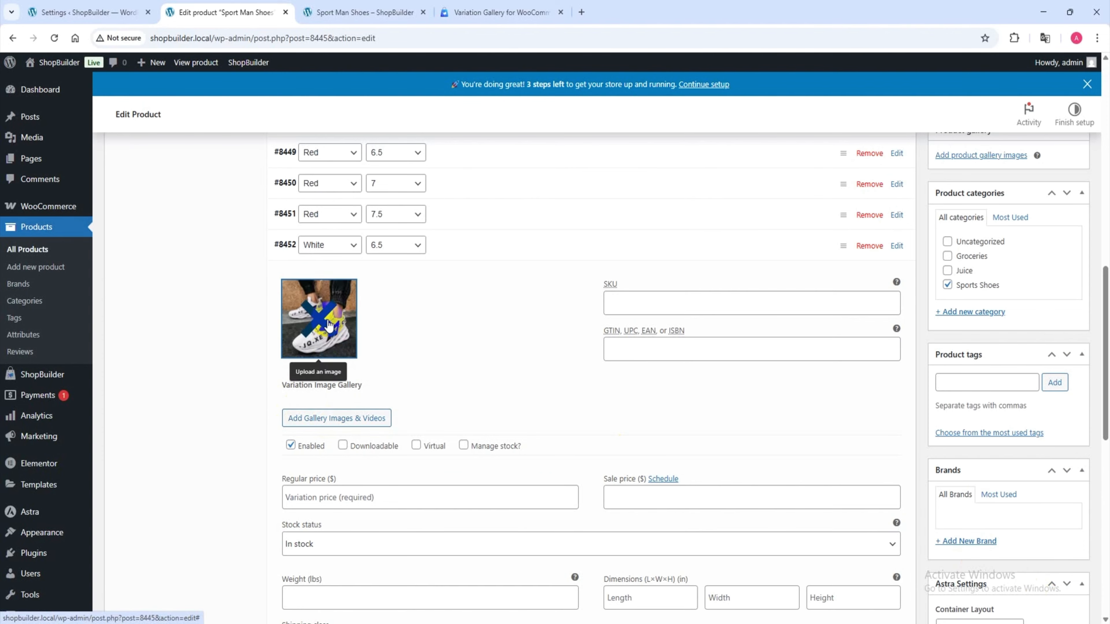
Add the stacked white-and-black sneakers photo to the White 6.5 variation's gallery and set its regular price to 110.
left_click(334, 419)
left_click(702, 222)
left_click(1066, 588)
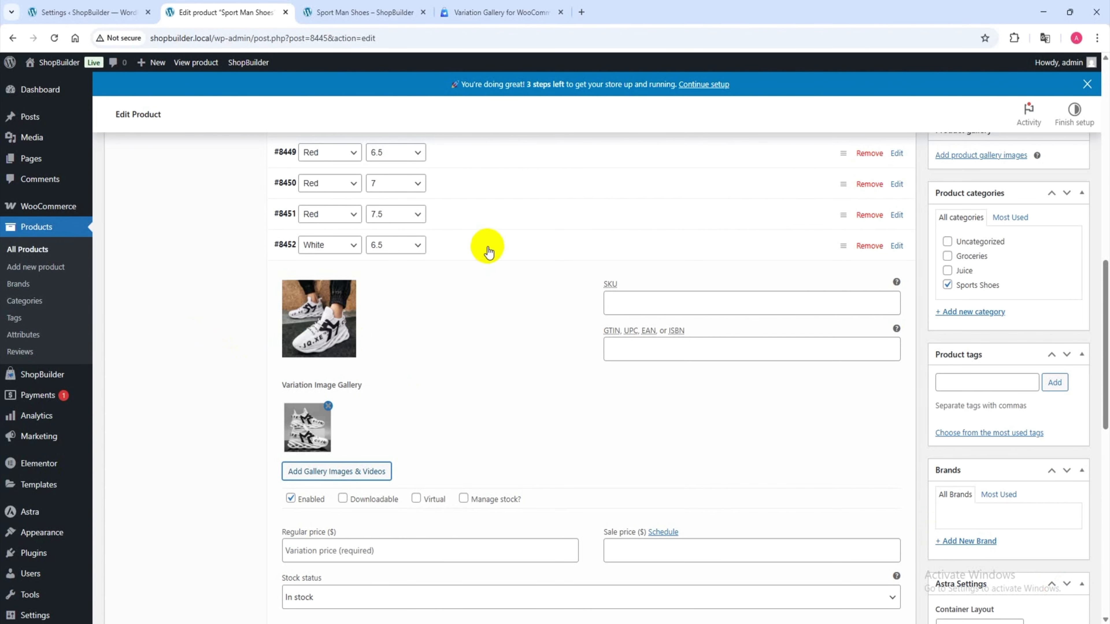
scroll(322, 508, "down", 4)
left_click(325, 372)
scroll(349, 389, "up", 3)
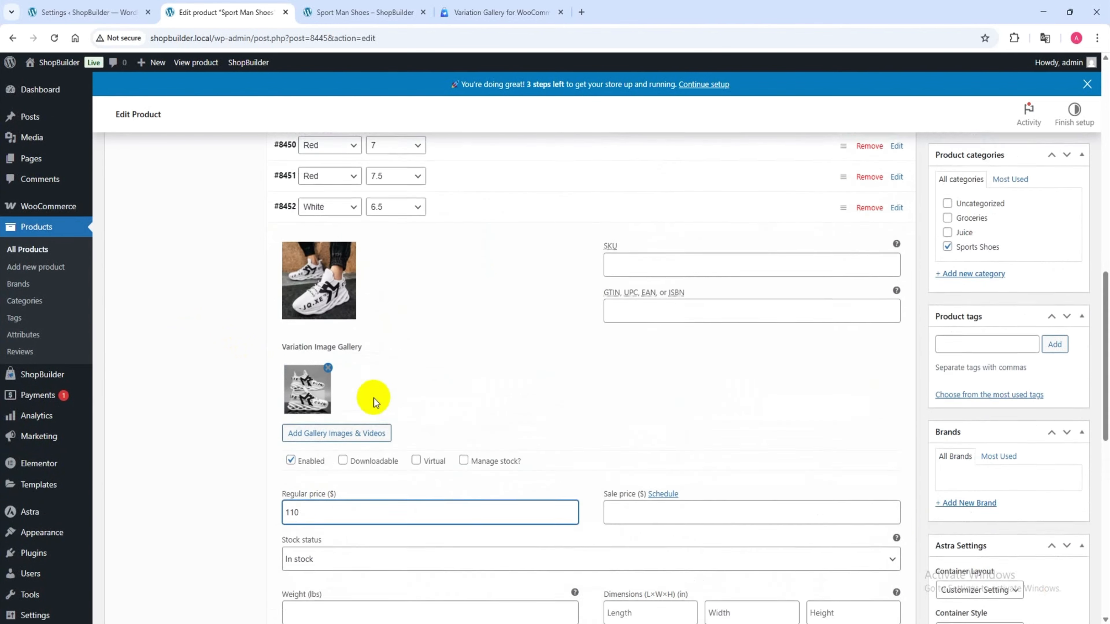
left_click(462, 241)
Expand the White 7 variation and set 6.jpg as its variation image.
left_click(485, 279)
left_click(339, 349)
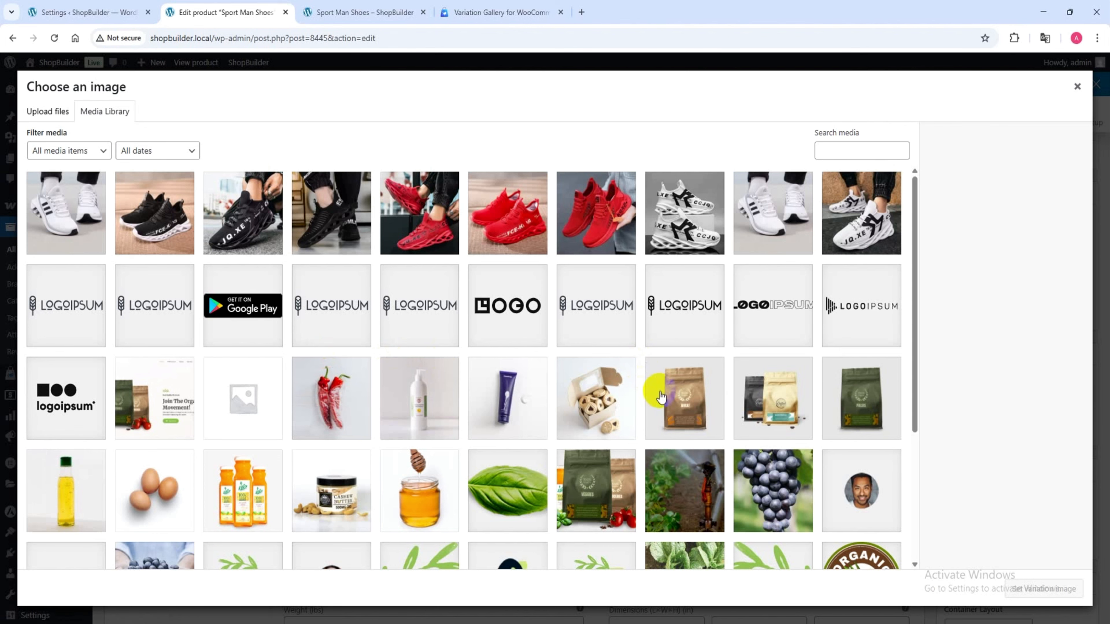
left_click(681, 216)
left_click(753, 216)
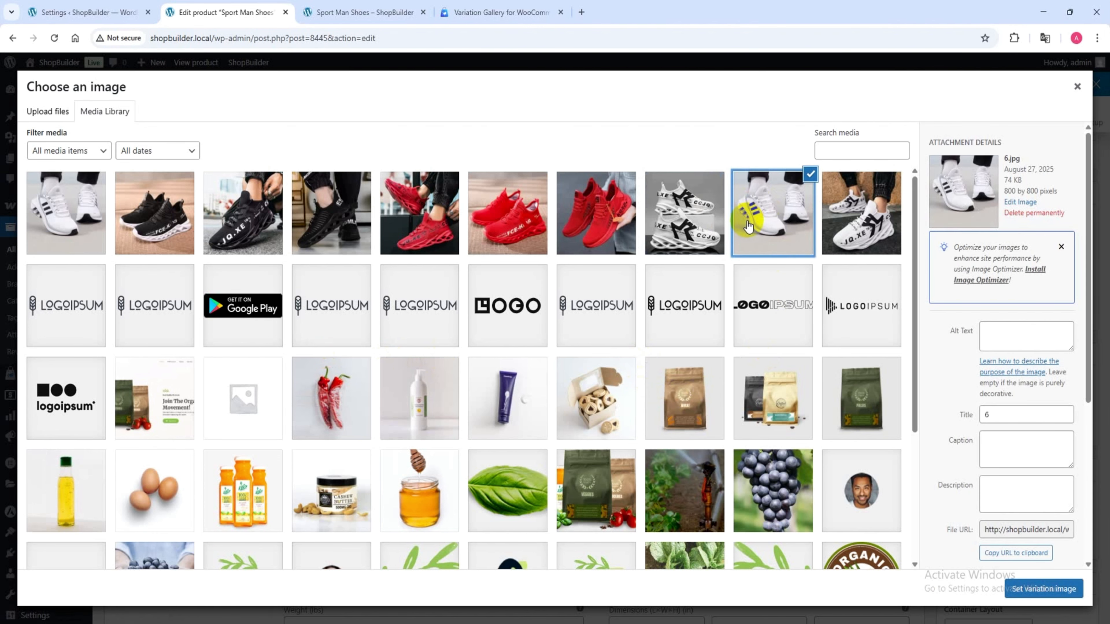
left_click(1044, 588)
Add the stacked white-and-black sneakers photo to the White 7 variation's gallery and set its regular price to 120.
scroll(322, 412, "down", 3)
left_click(328, 332)
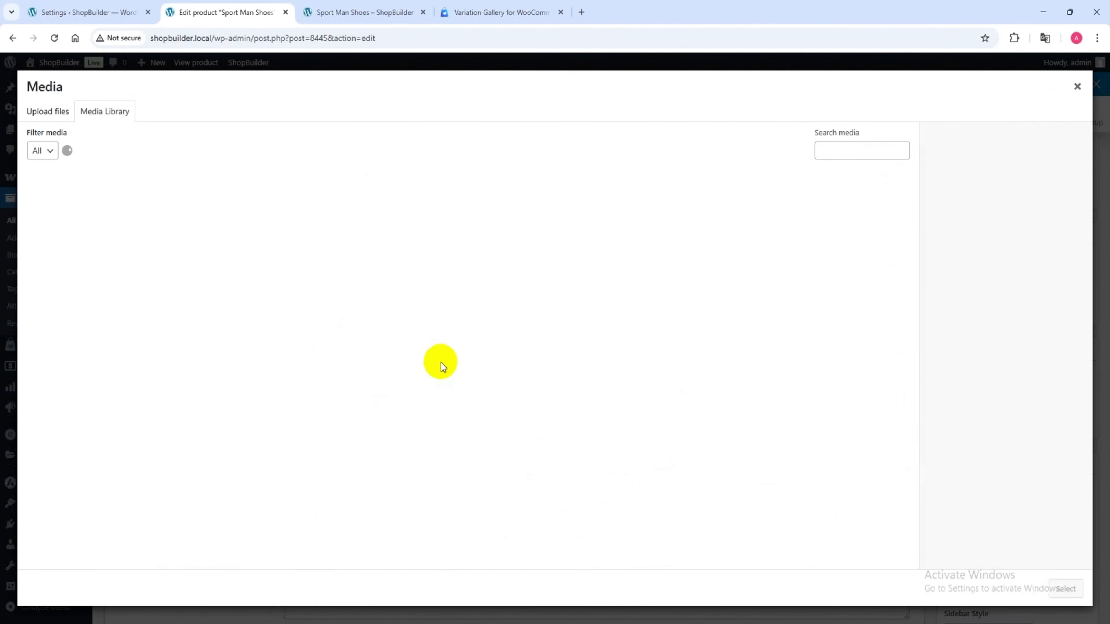
left_click(691, 217)
left_click(1062, 589)
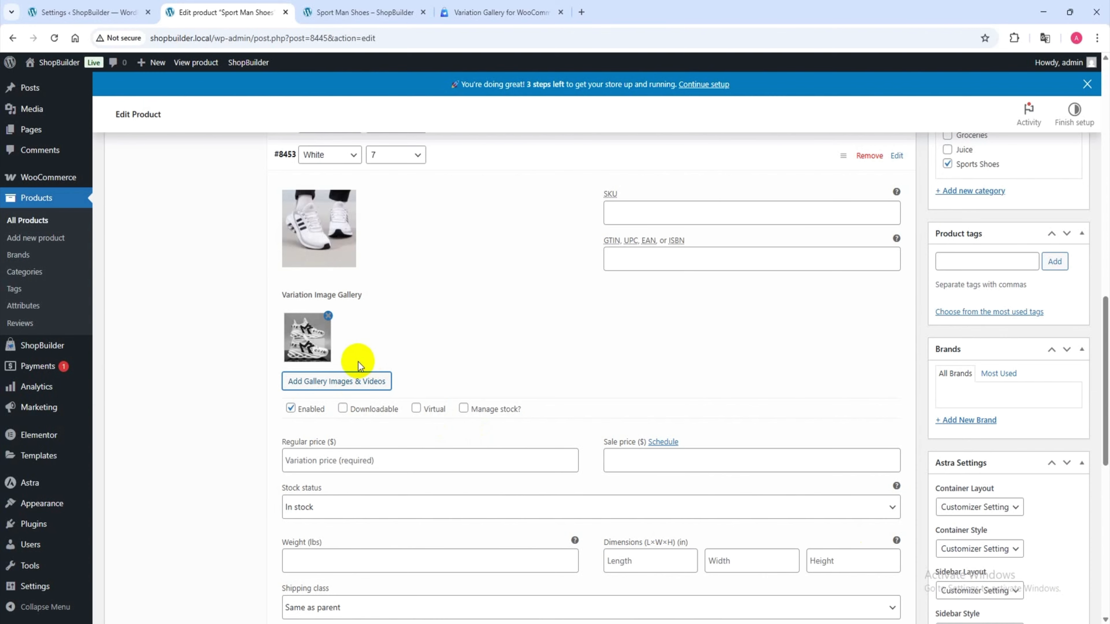
scroll(359, 362, "down", 2)
left_click(336, 400)
type("120")
scroll(307, 405, "up", 2)
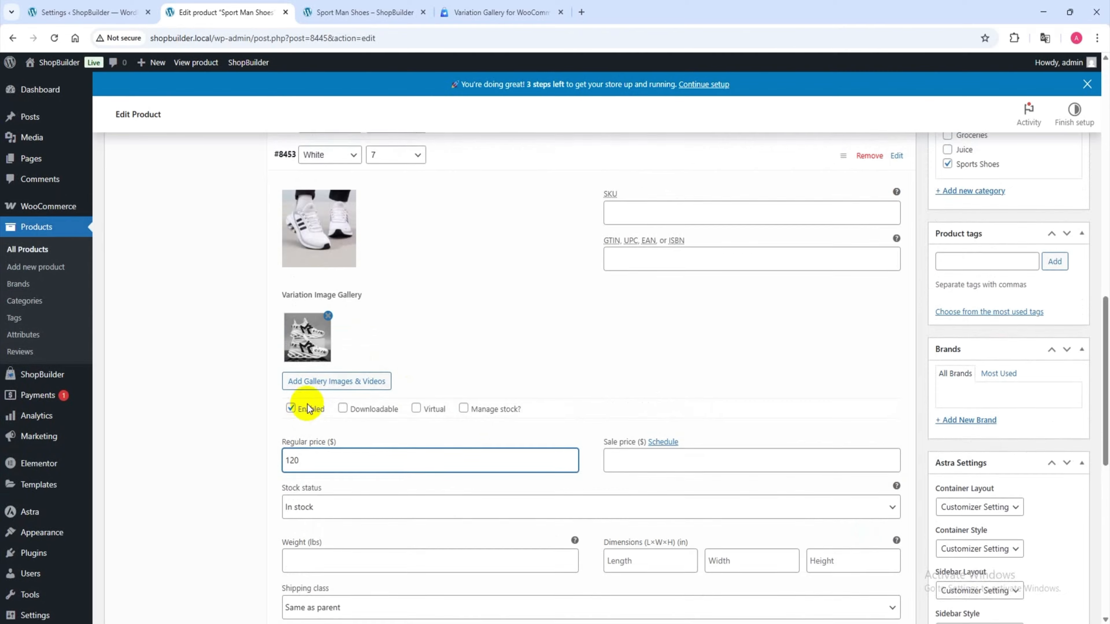
left_click(461, 217)
Expand the White 7.5 variation and set 6.jpg as its variation image.
left_click(387, 245)
scroll(387, 247, "down", 2)
left_click(318, 215)
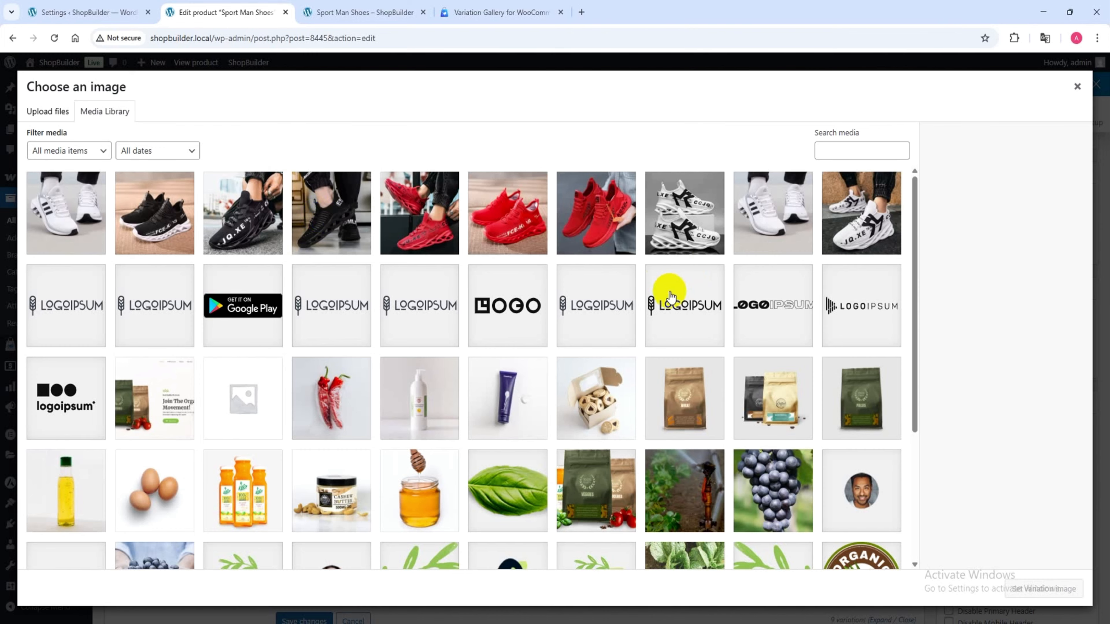
left_click(766, 248)
left_click(1043, 589)
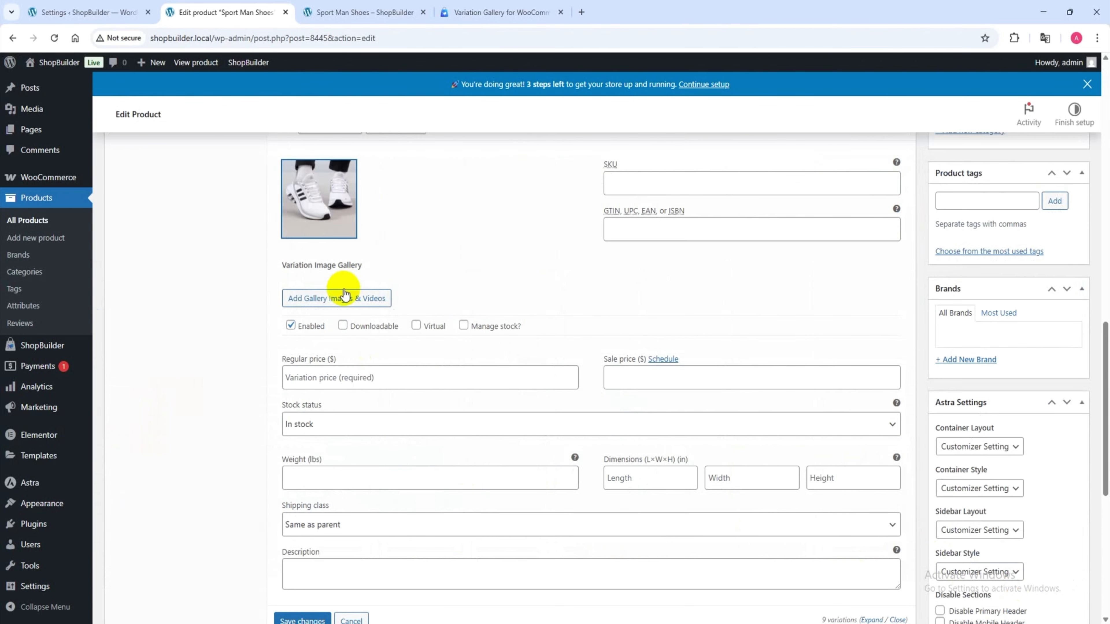
Add 5.jpg to the White 7.5 variation's image gallery and set its regular price to 130.
left_click(341, 292)
left_click(857, 218)
left_click(1065, 588)
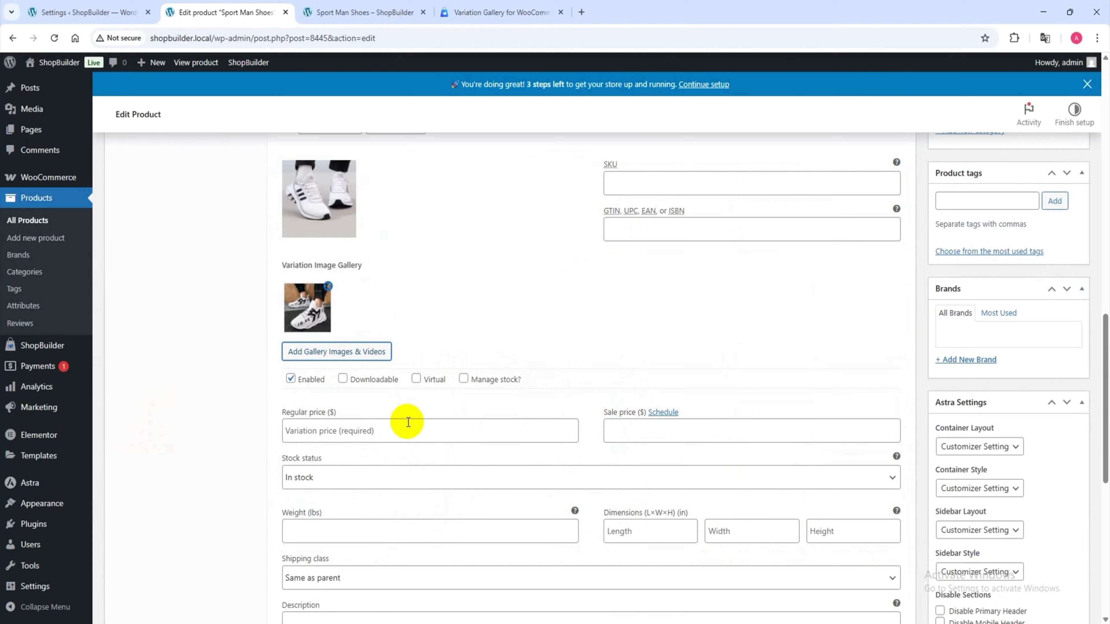
left_click(307, 361)
Update the Sport Man Shoes product, and reload its page on the storefront.
scroll(339, 438, "up", 15)
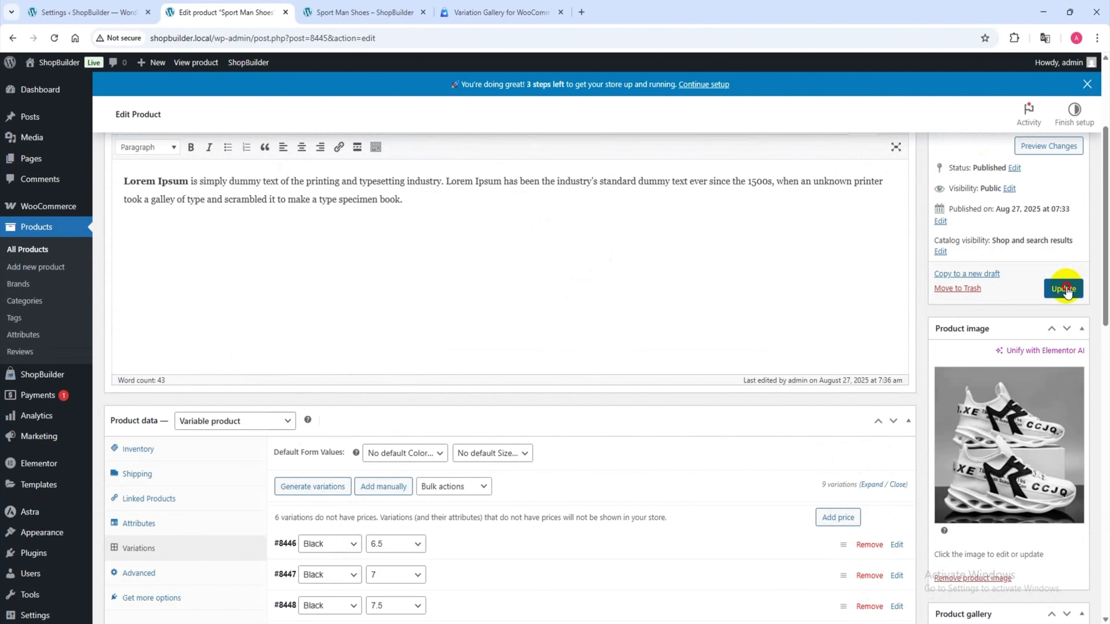
left_click(1064, 289)
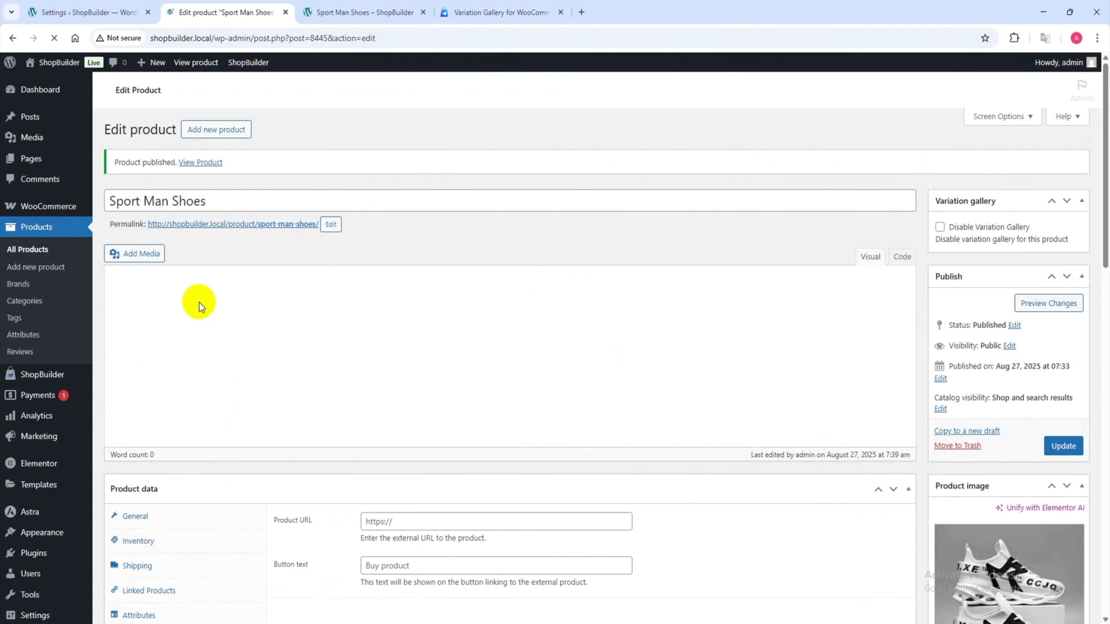
left_click(379, 6)
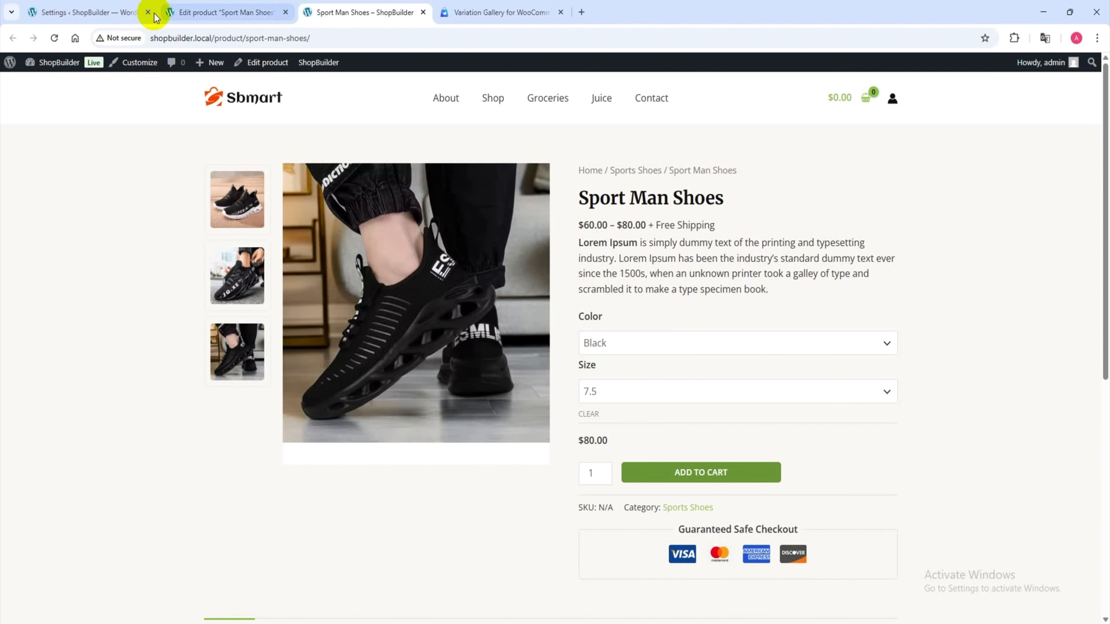
left_click(54, 38)
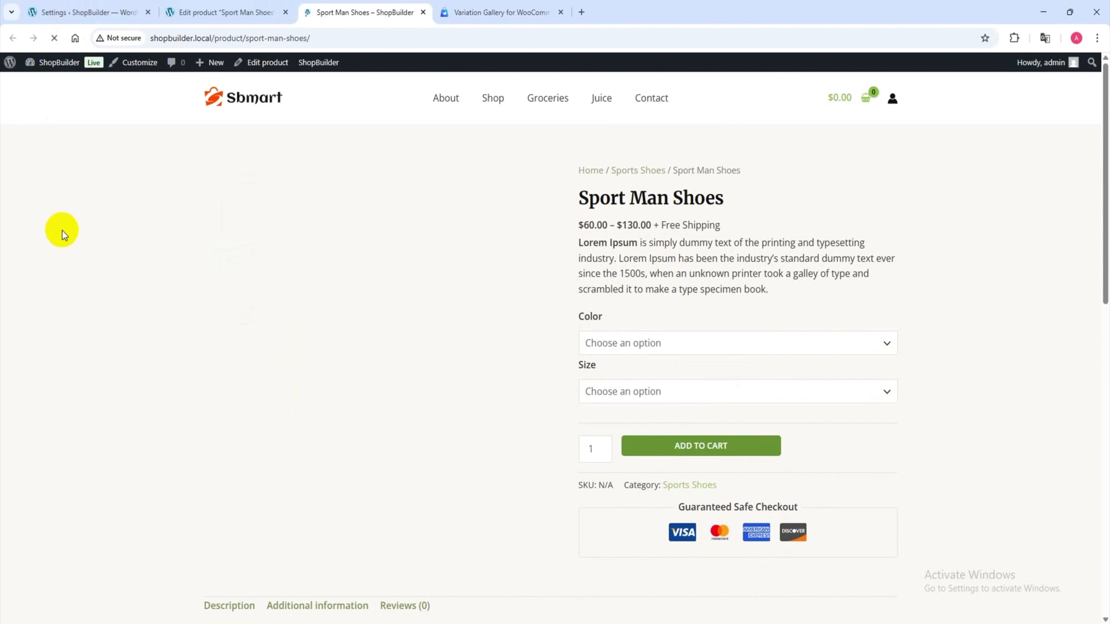
Choose color Red and size 6.5 on the product page, and view both of that variation's gallery images.
left_click(596, 343)
left_click(610, 358)
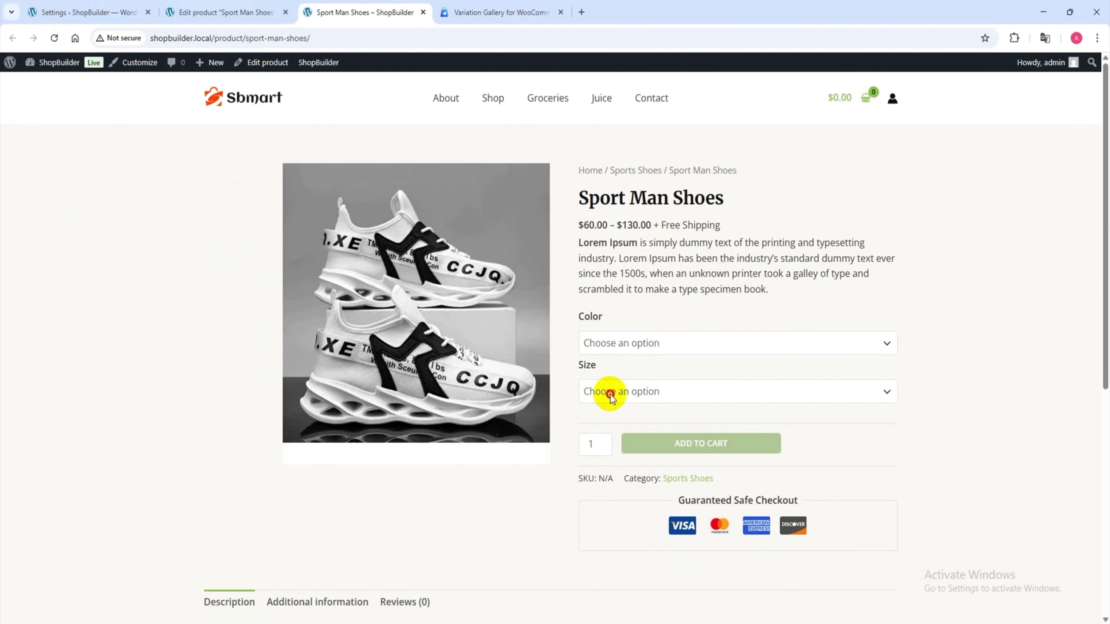
left_click(607, 389)
left_click(618, 344)
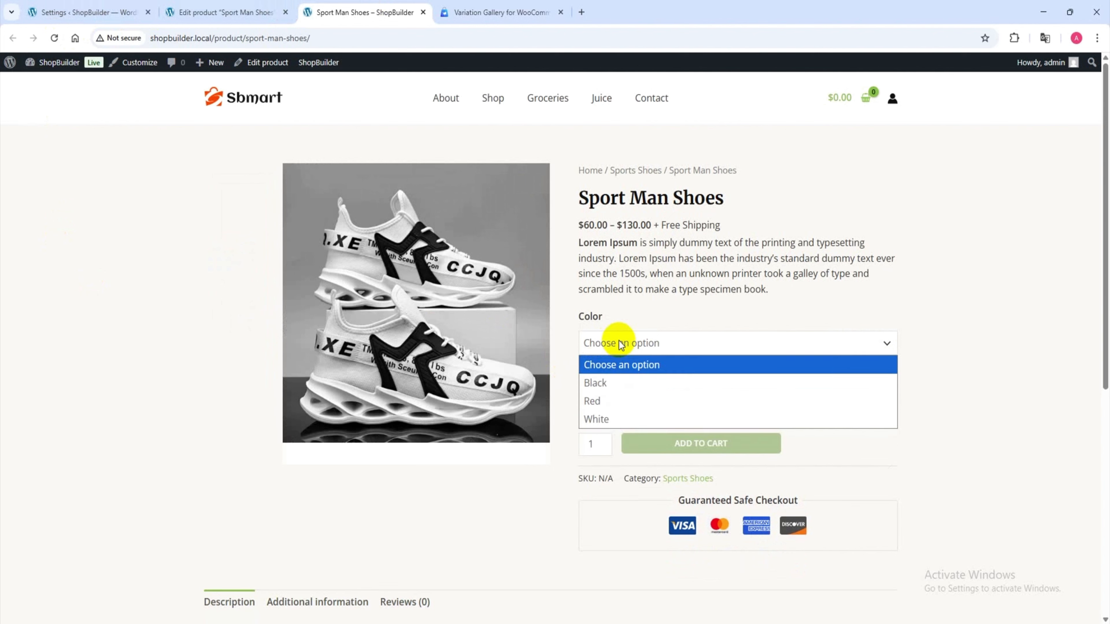
left_click(603, 401)
left_click(609, 392)
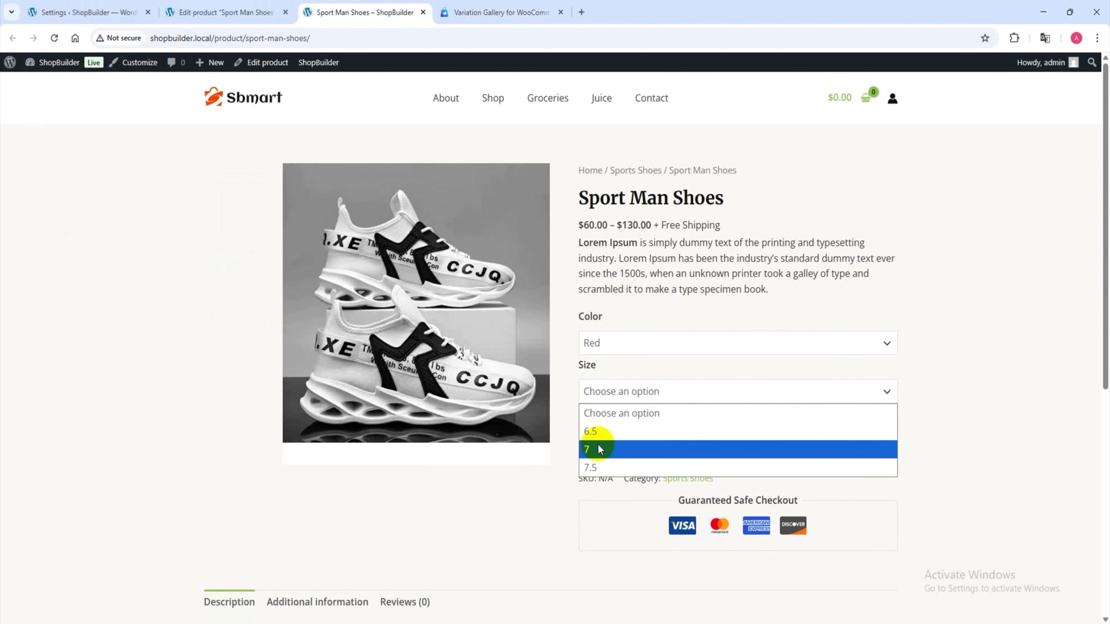
left_click(606, 430)
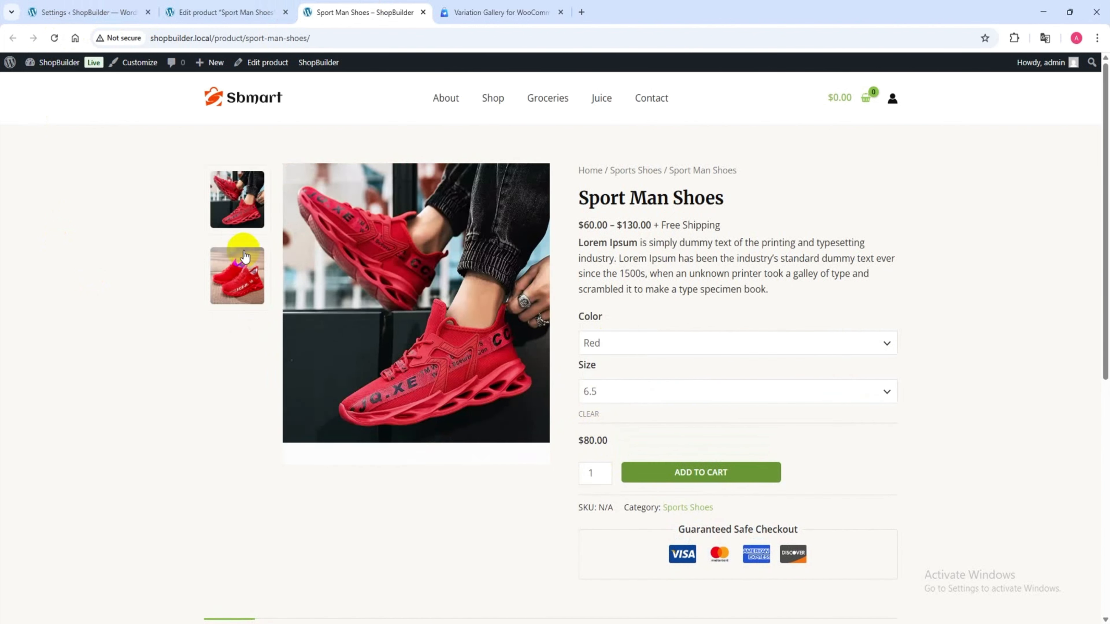
left_click(244, 282)
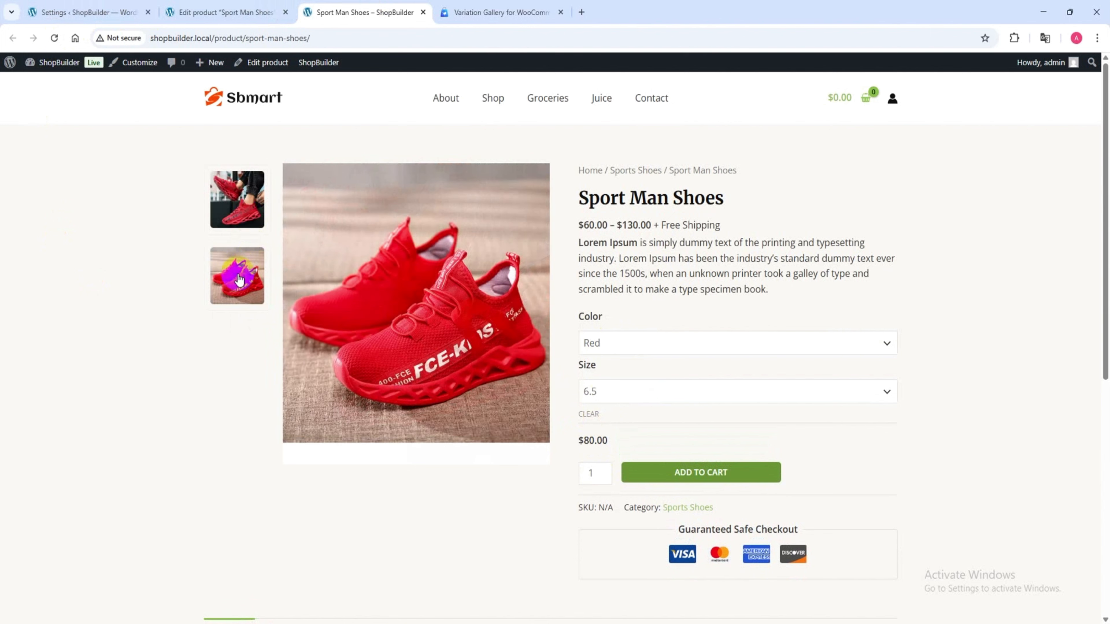
left_click(237, 231)
Change the selected size to 7 on the product page to show the Red 7 variation's gallery.
left_click(631, 392)
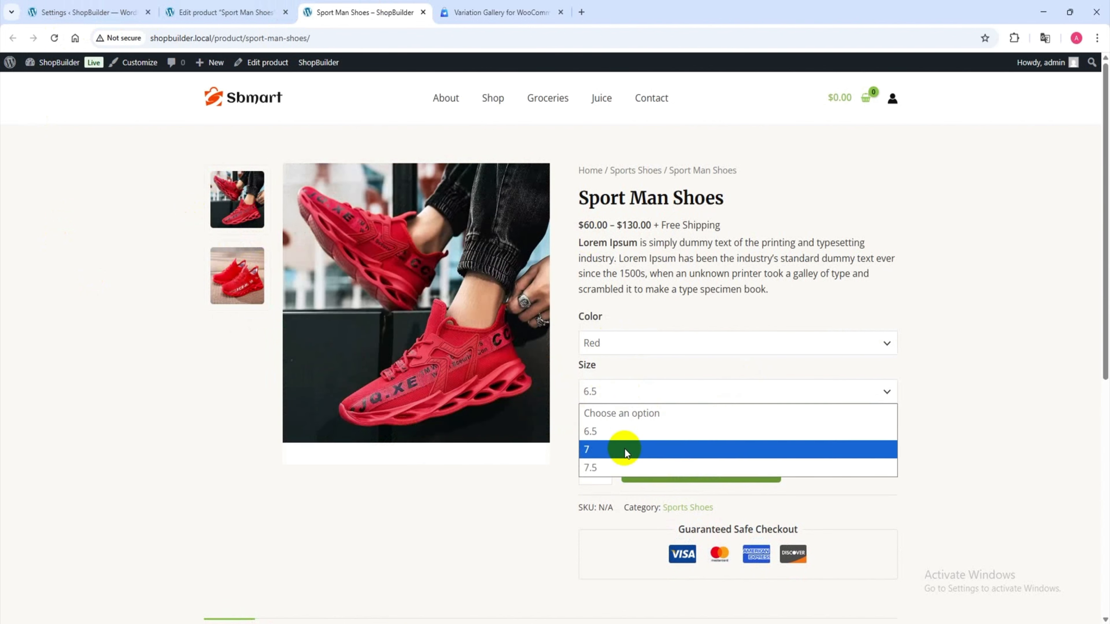
left_click(607, 454)
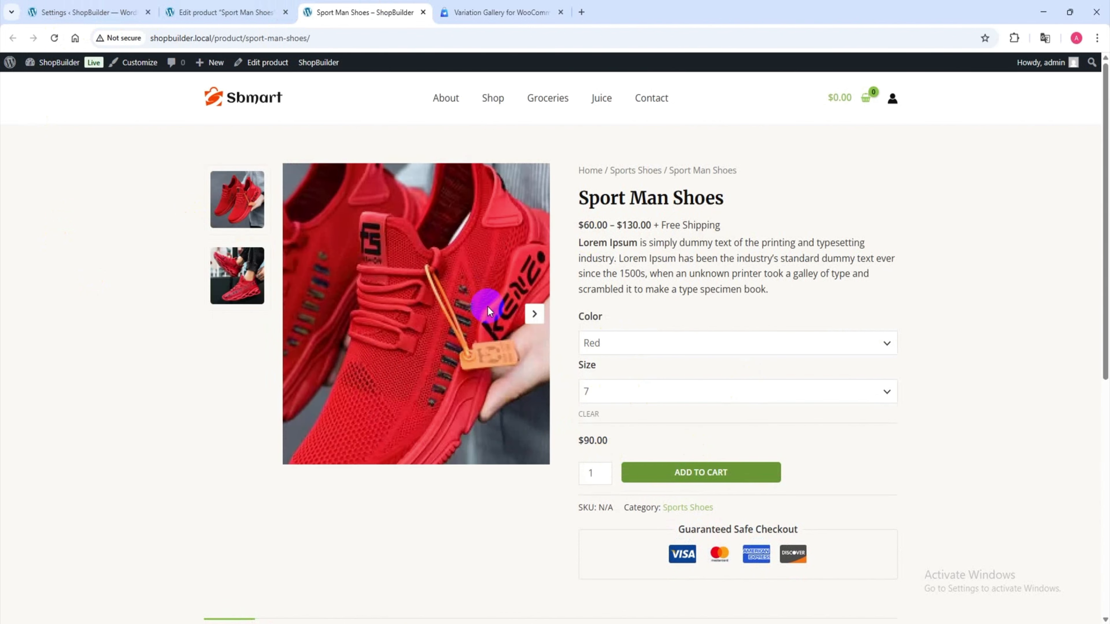
Change the selected color to White on the product page and view the White 7 variation's second gallery image.
left_click(645, 350)
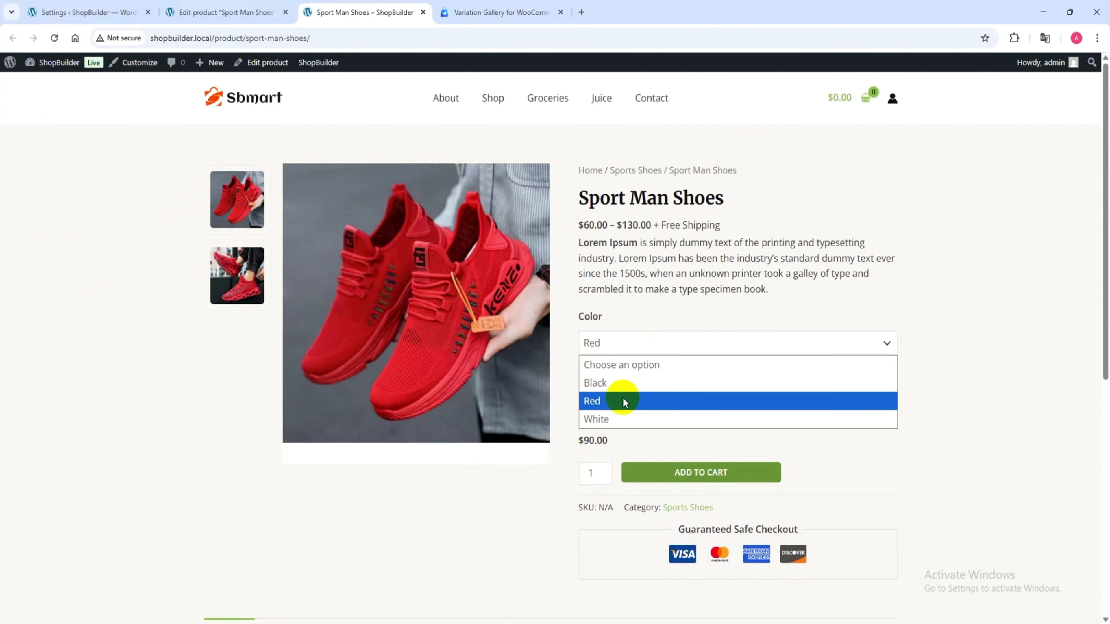
left_click(618, 418)
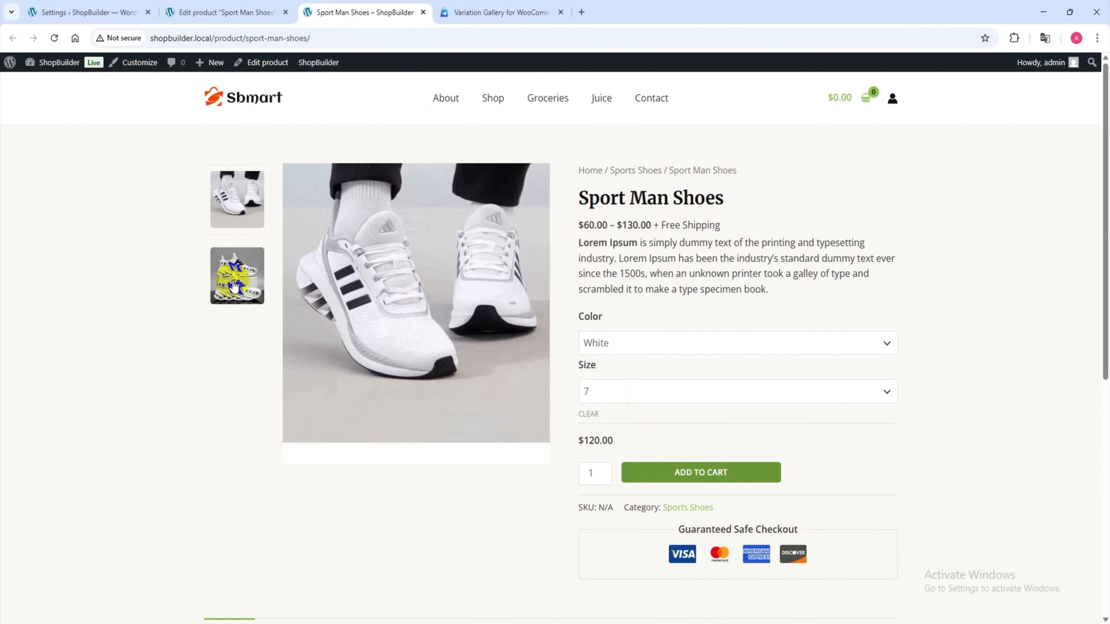
left_click(235, 286)
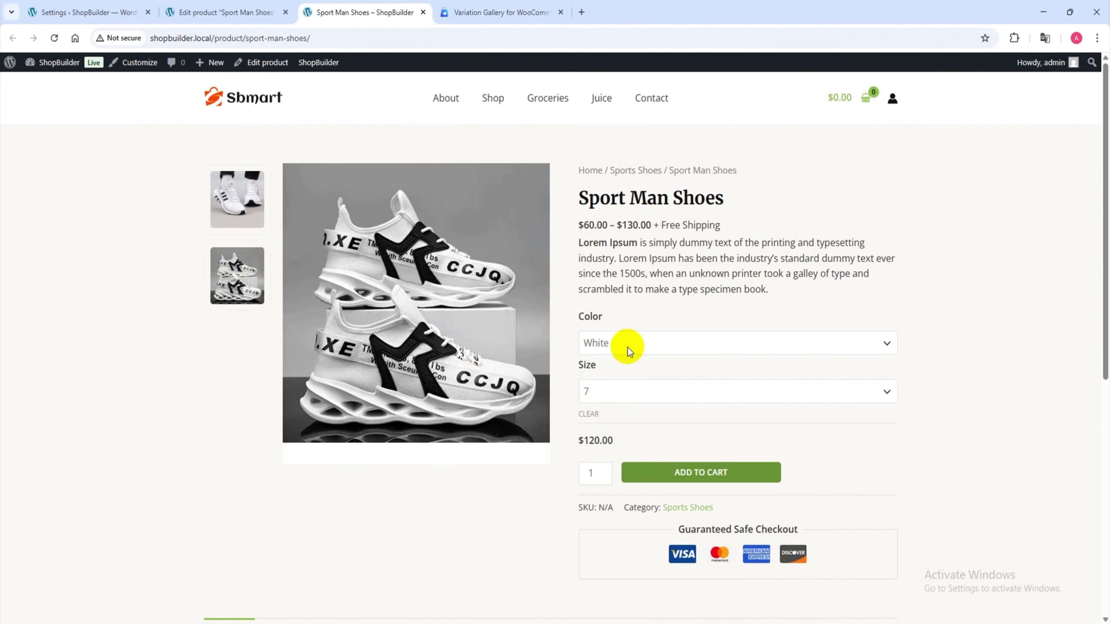
View the White 7.5 variation's gallery on the product page and switch the color to Black to show the Black 7.5 gallery.
left_click(619, 391)
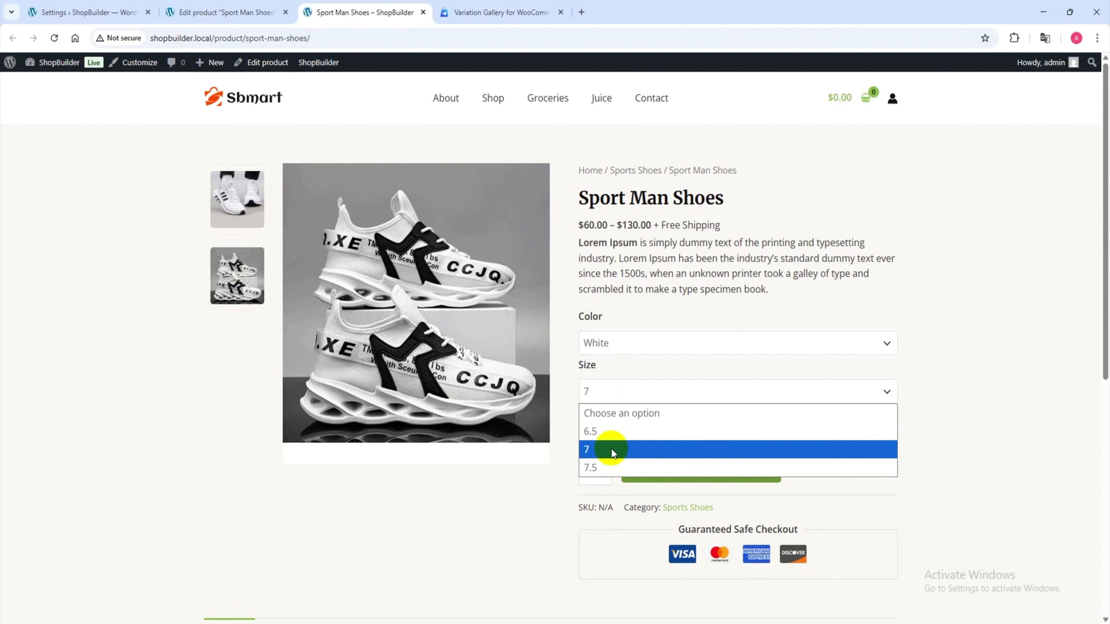
left_click(608, 466)
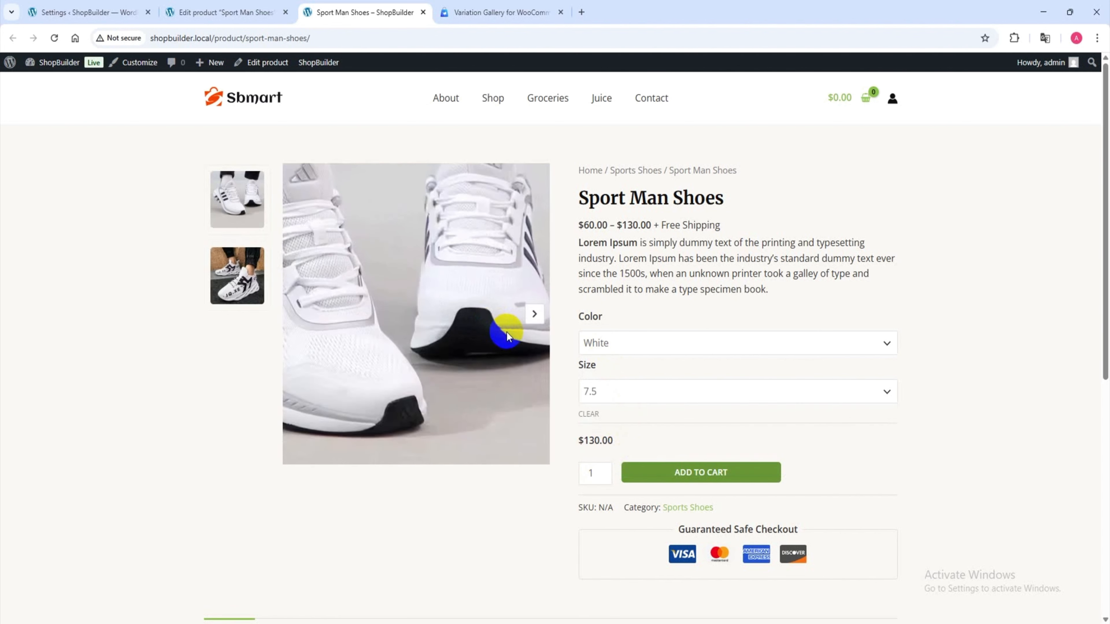
left_click(616, 345)
left_click(612, 381)
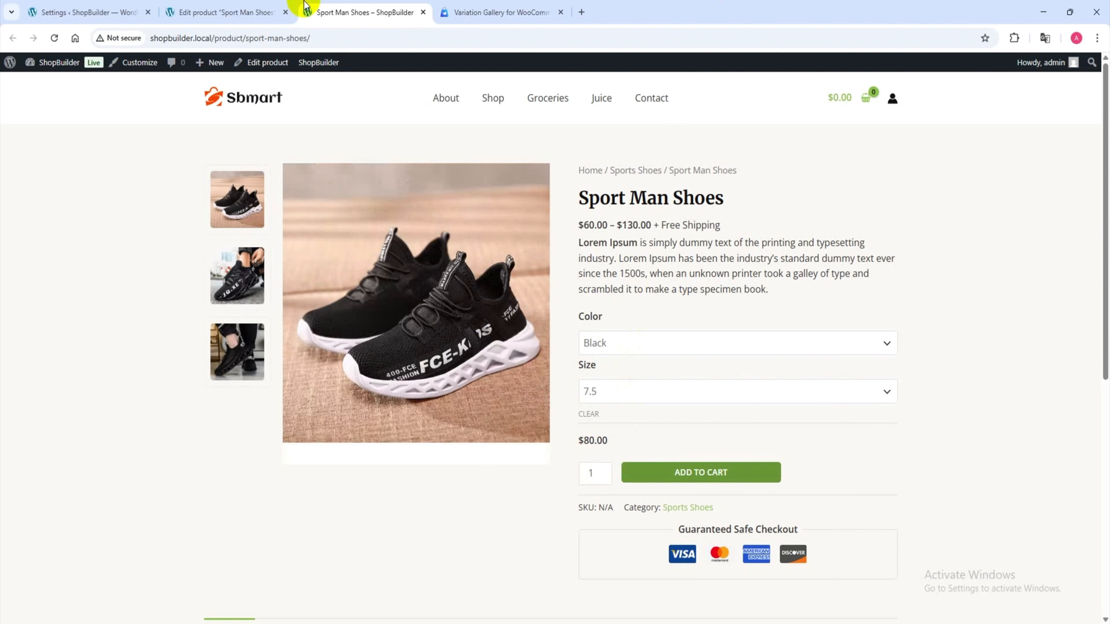
Enable the images lightbox in ShopBuilder's Variation Gallery module settings and save the changes.
left_click(63, 8)
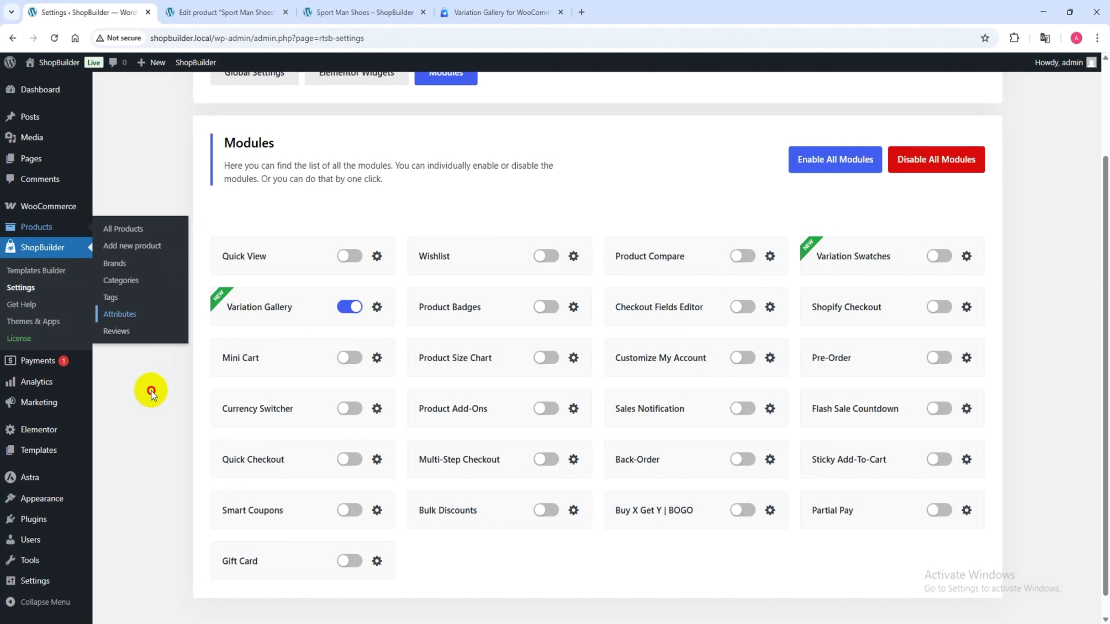
left_click(375, 307)
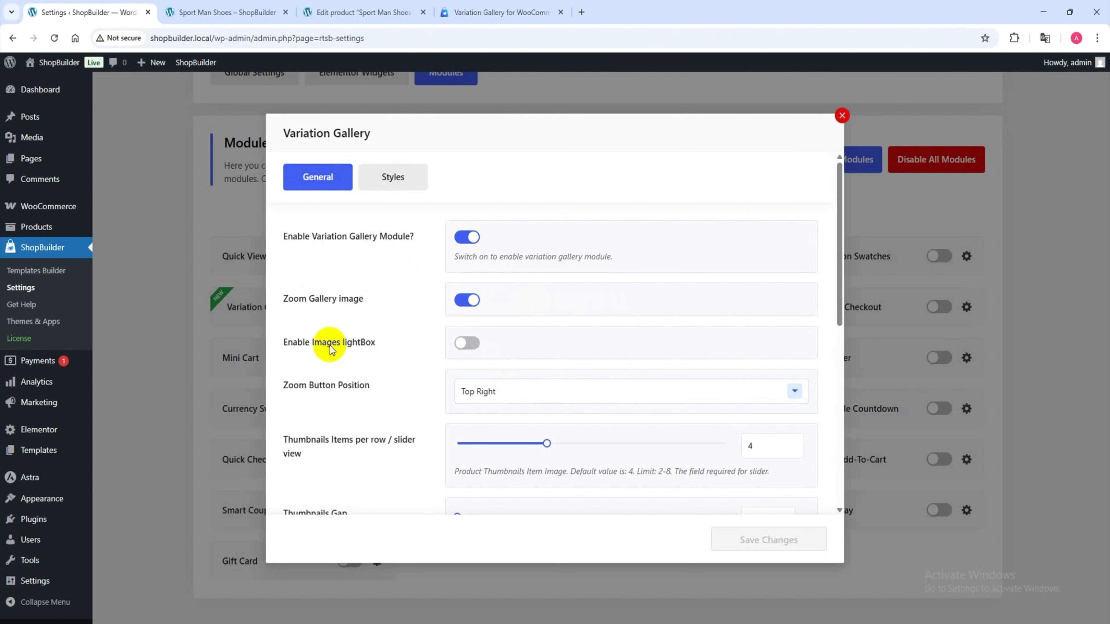
left_click(457, 347)
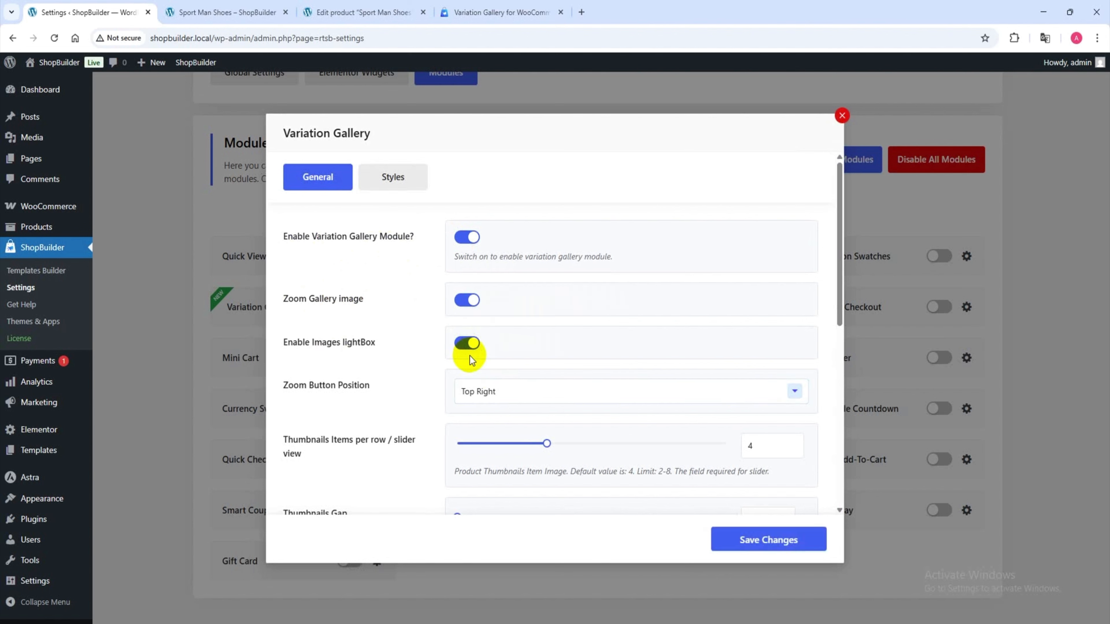
left_click(766, 540)
Choose Black and size 7 on the reloaded Sport Man Shoes page and check its gallery image in the lightbox.
left_click(258, 12)
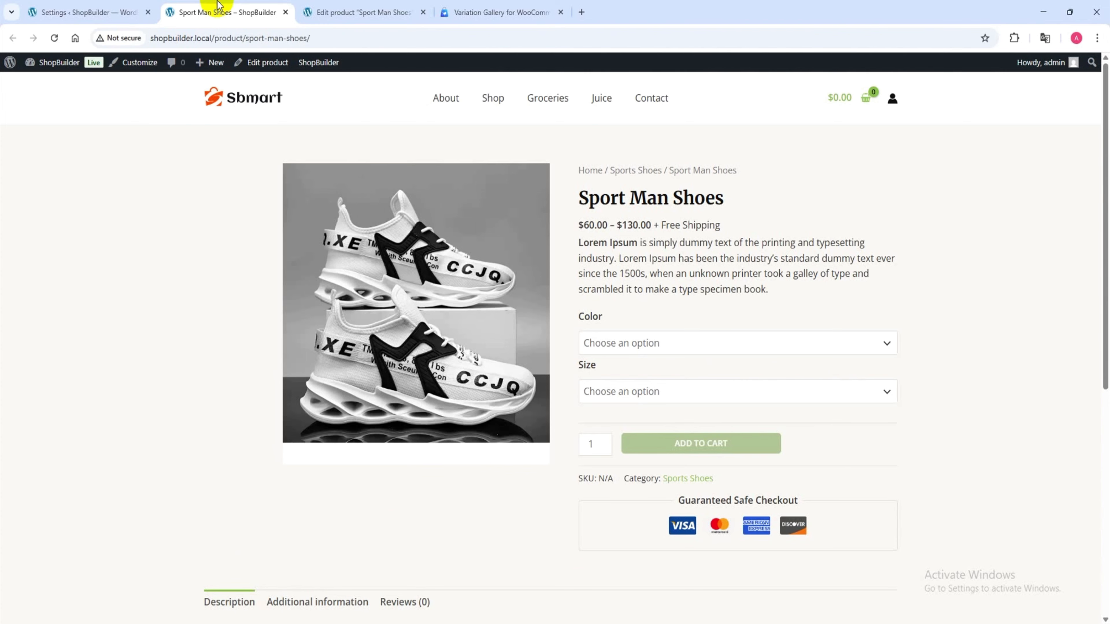
left_click(55, 38)
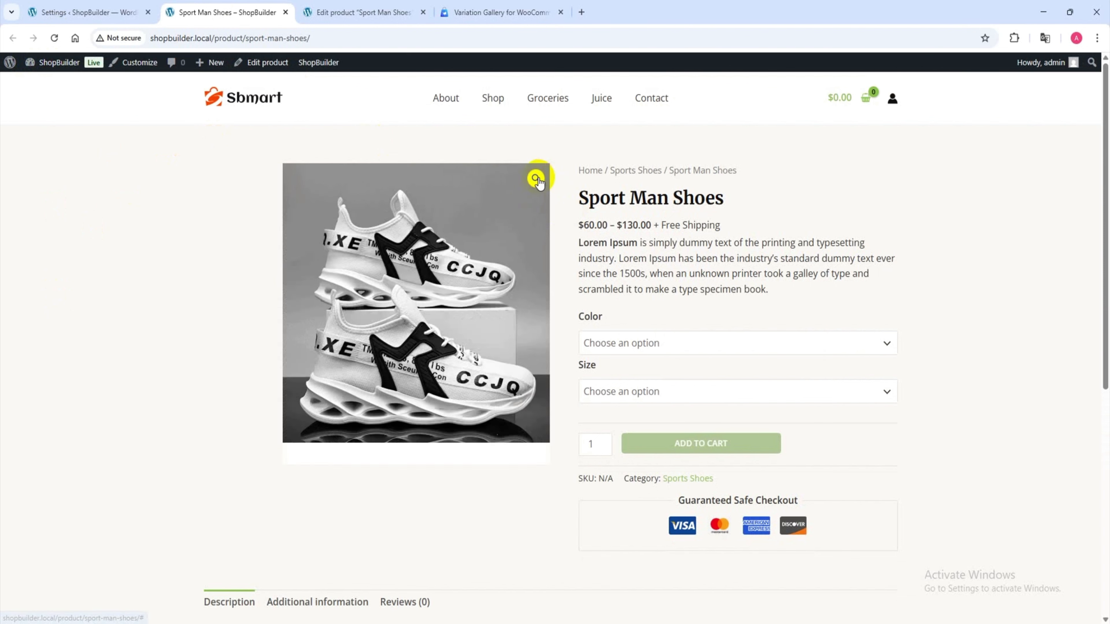
left_click(621, 343)
left_click(619, 382)
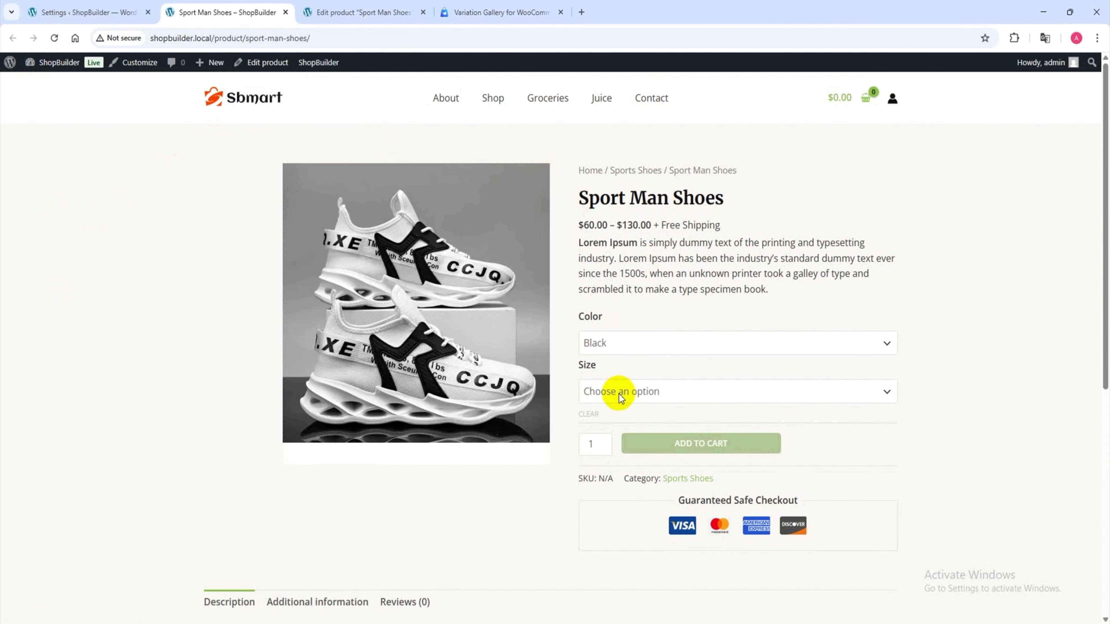
left_click(621, 392)
left_click(616, 431)
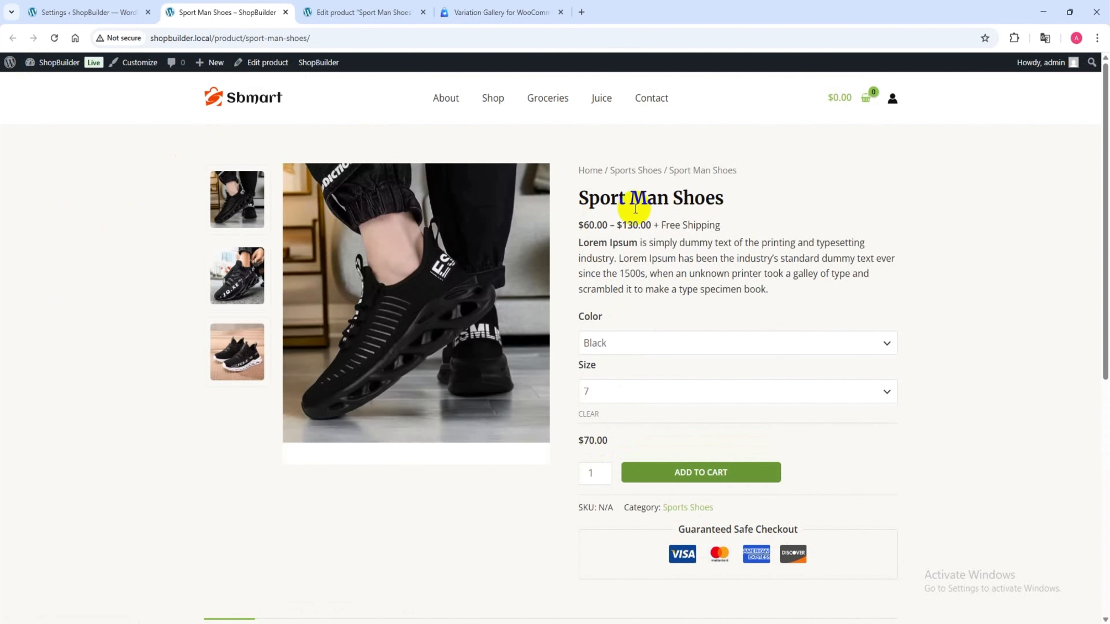
left_click(534, 178)
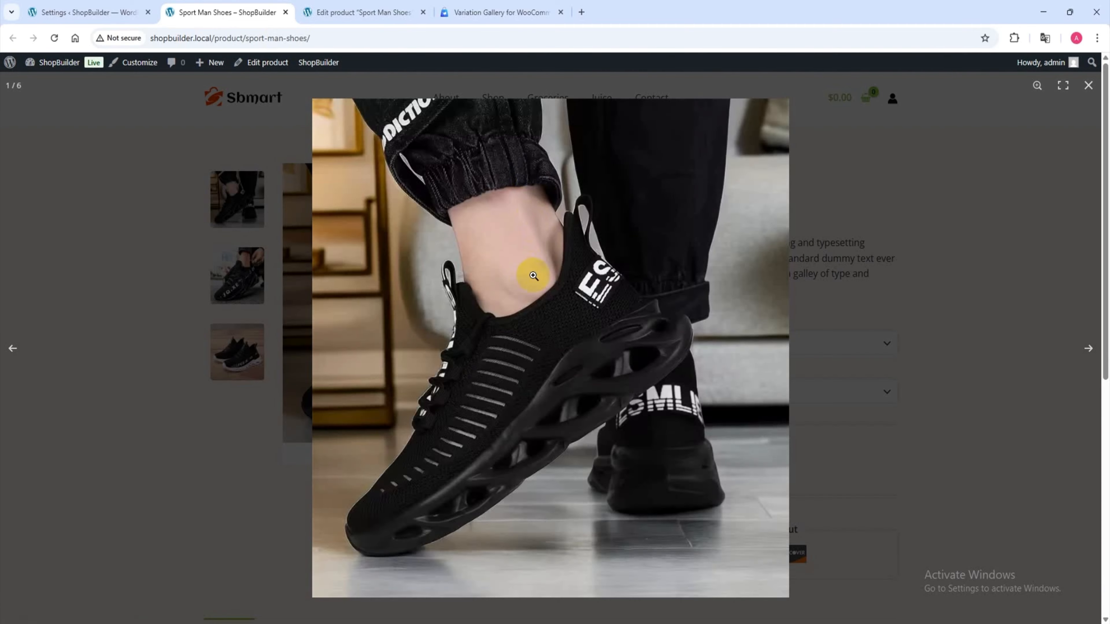
left_click(1084, 101)
Set the Zoom Button Position to Bottom Left in the Variation Gallery module settings.
left_click(140, 13)
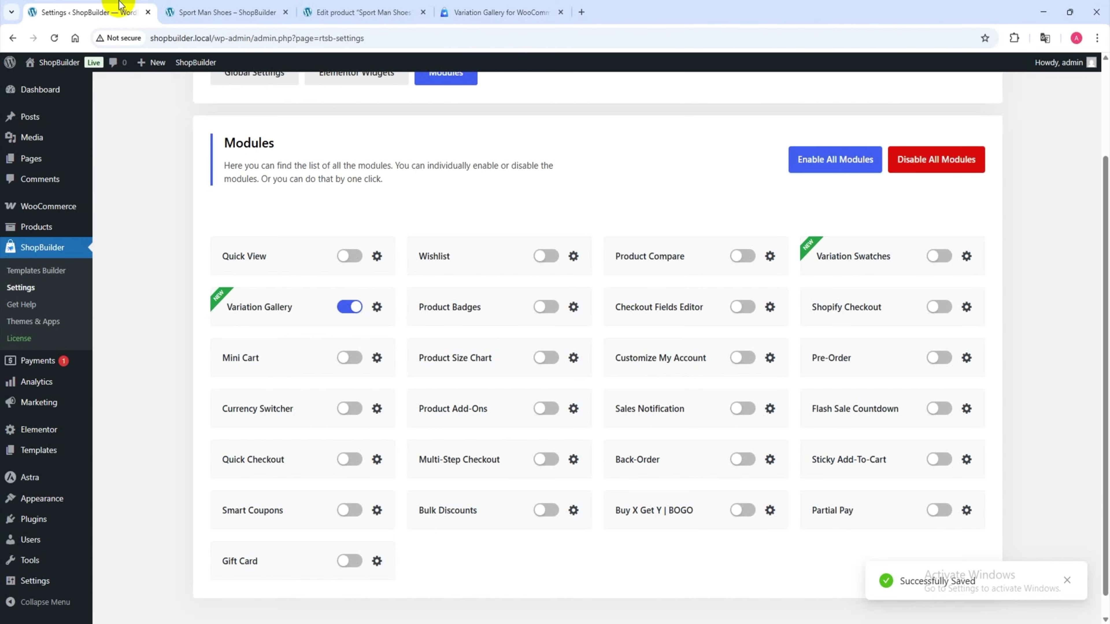
left_click(377, 306)
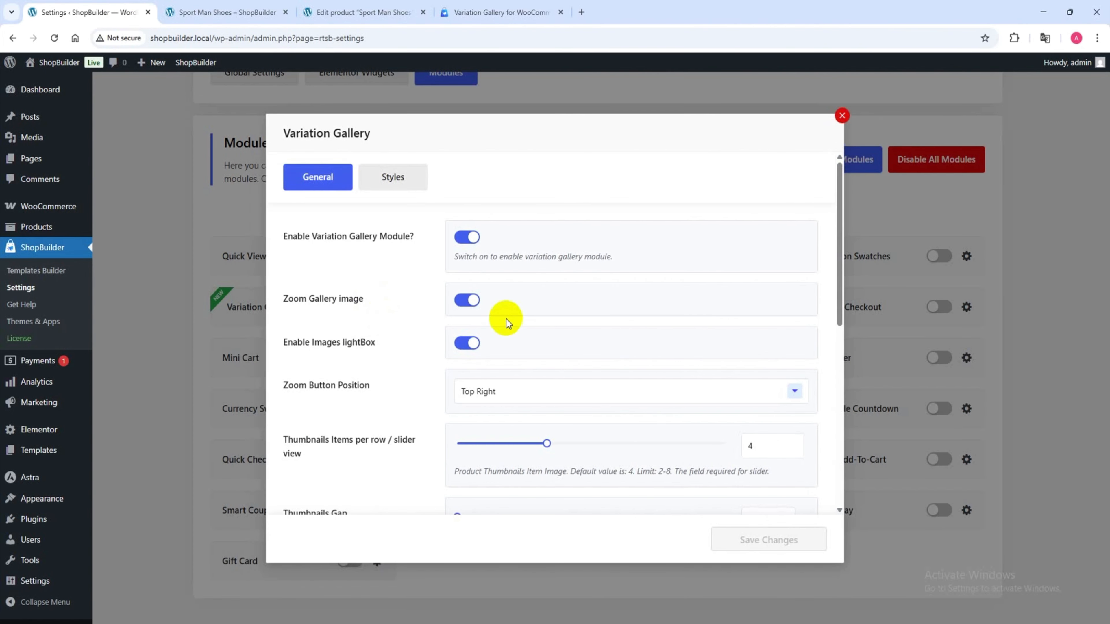
scroll(507, 363, "down", 1)
left_click(481, 331)
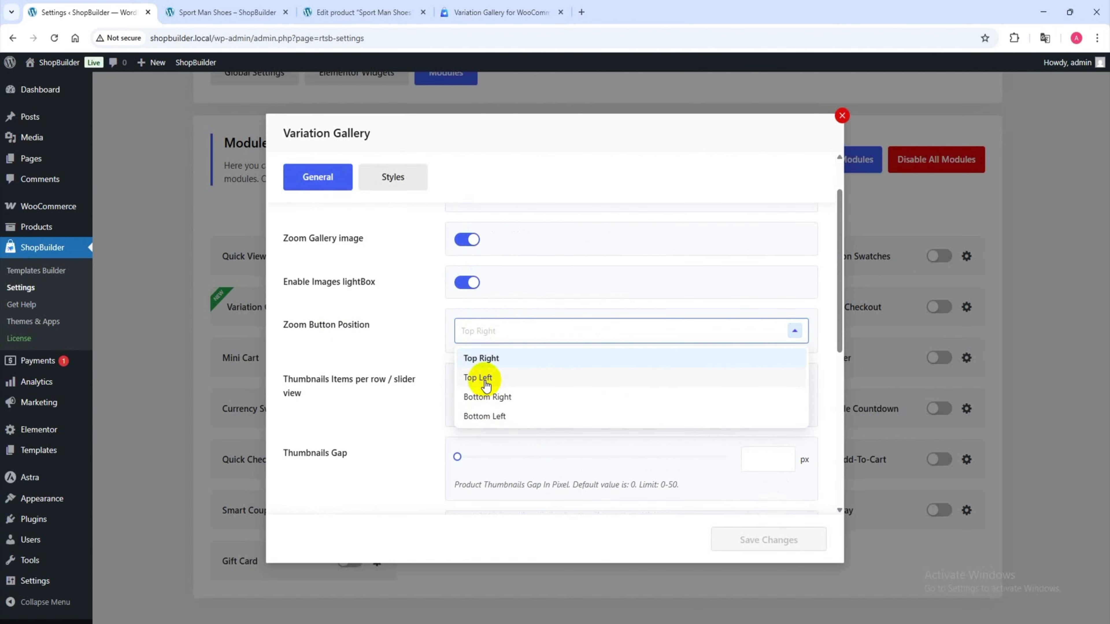
left_click(487, 415)
Set the Gallery Style to Thumbnail Position Bottom and save the Variation Gallery settings.
scroll(350, 352, "down", 1)
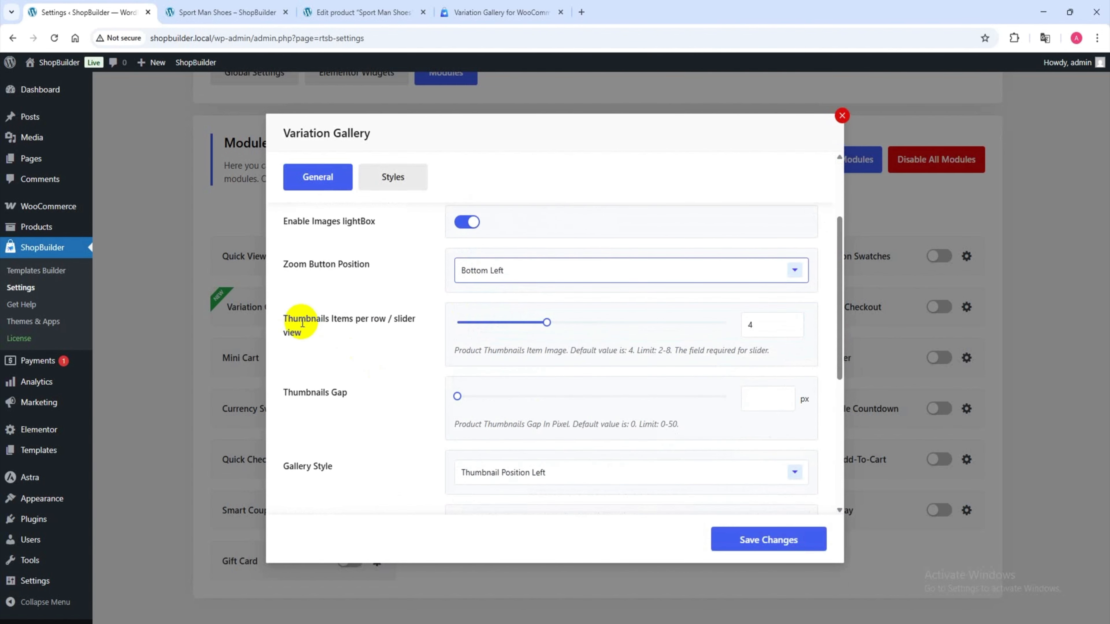
left_click_drag(754, 330, 739, 331)
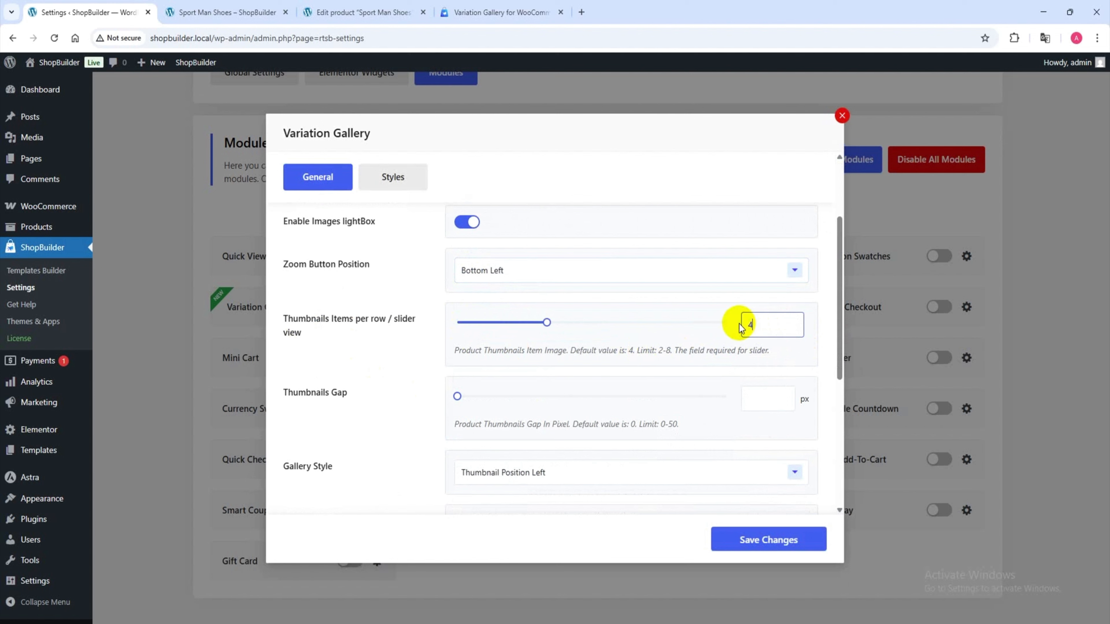
left_click(405, 395)
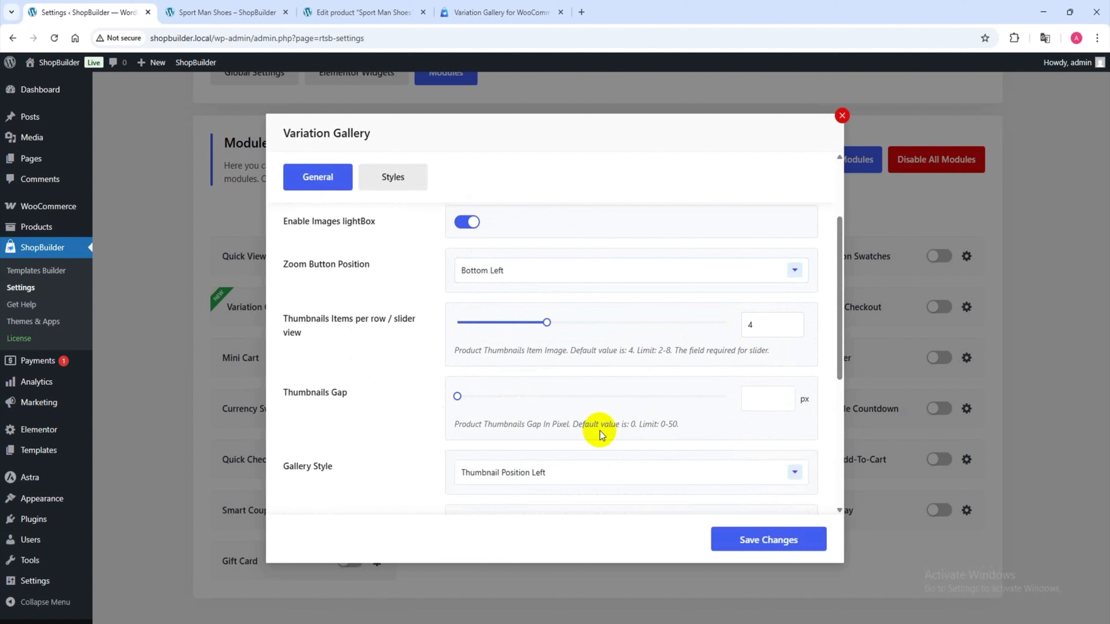
scroll(632, 424, "down", 3)
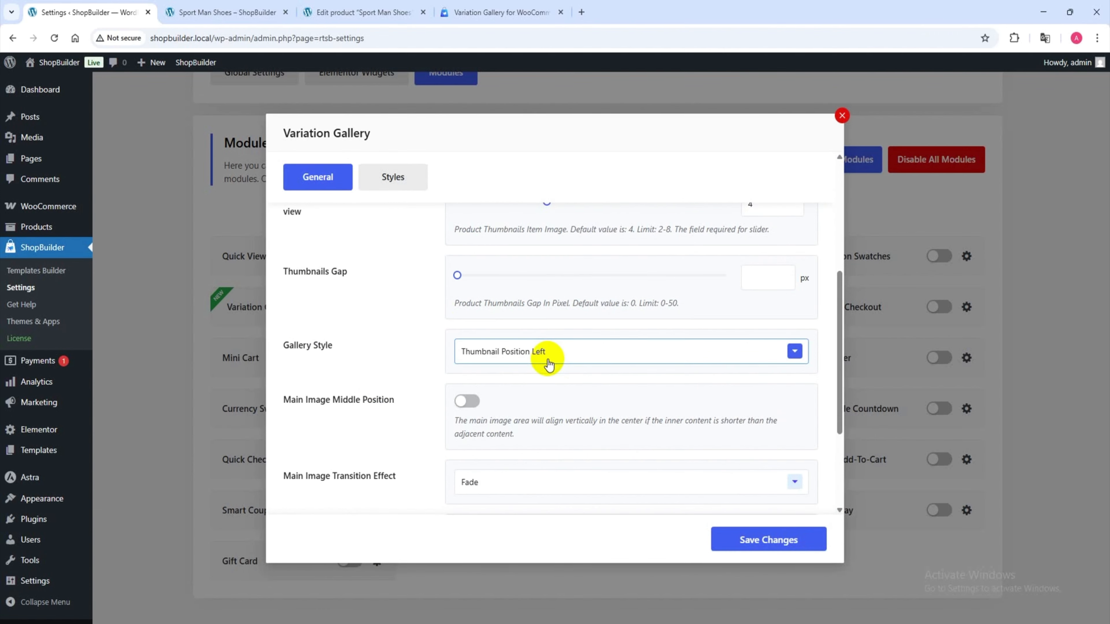
left_click(529, 352)
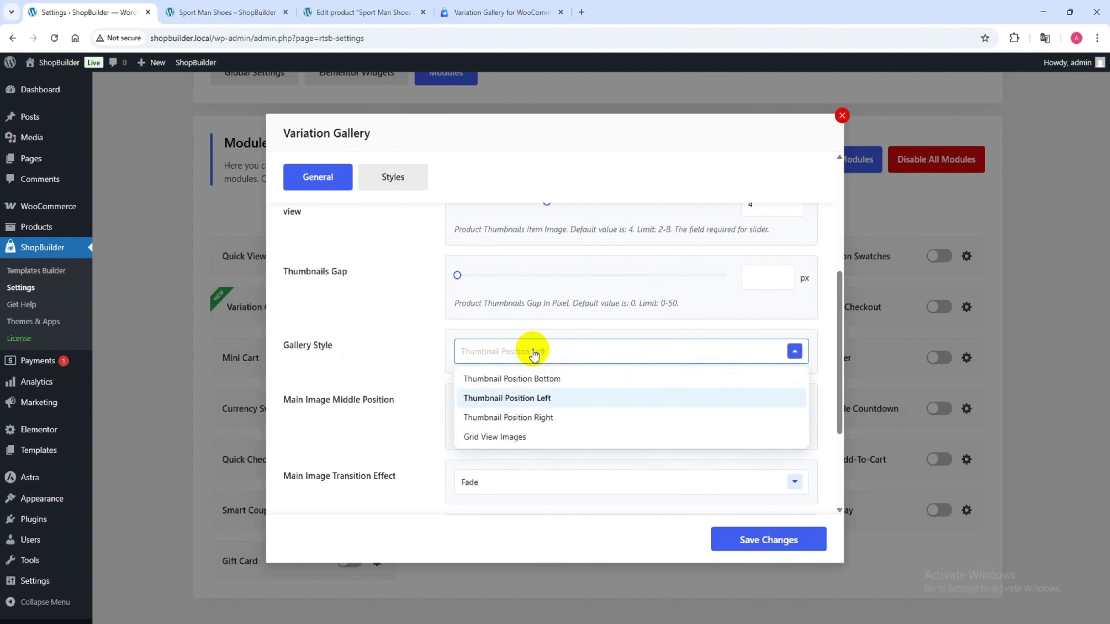
left_click(524, 379)
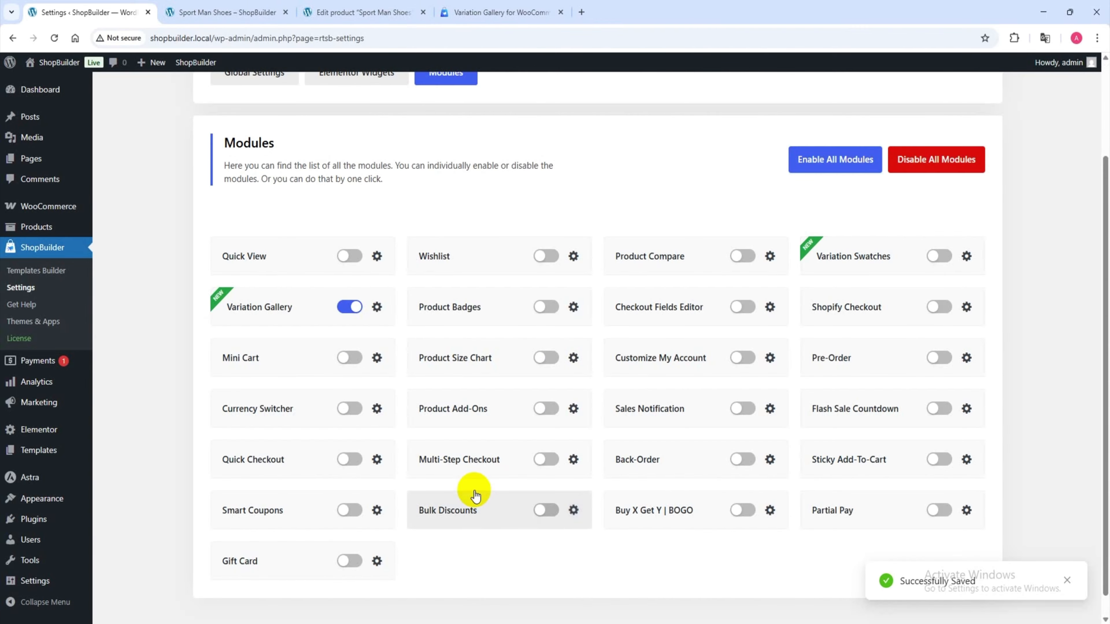
Reload the Sport Man Shoes product page and choose Red and size 6.5 to view the gallery layout.
left_click(238, 11)
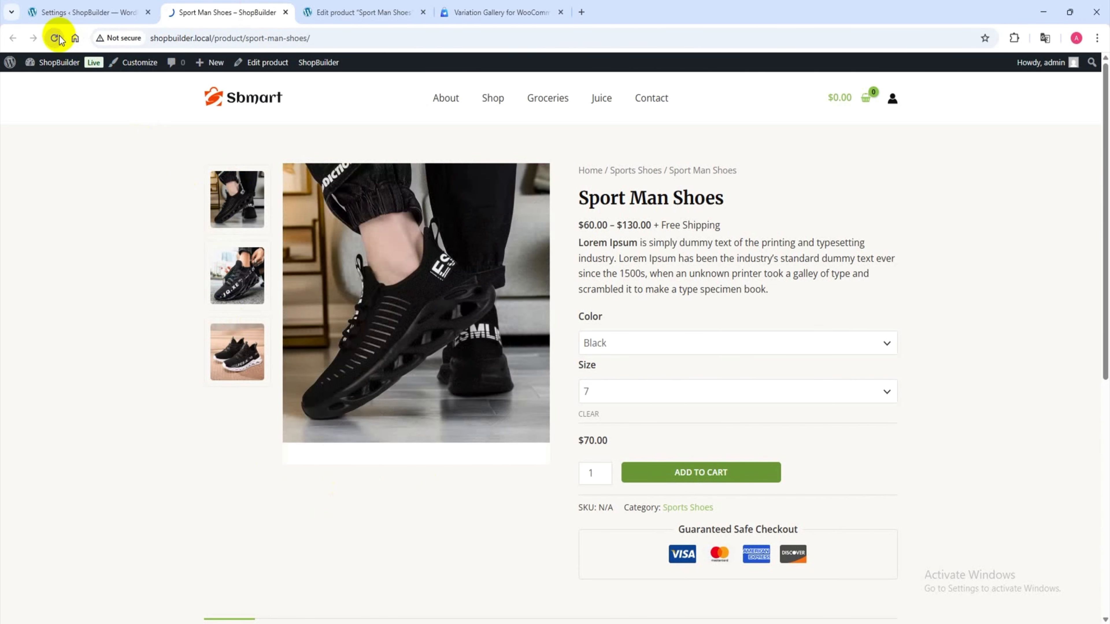
left_click(602, 344)
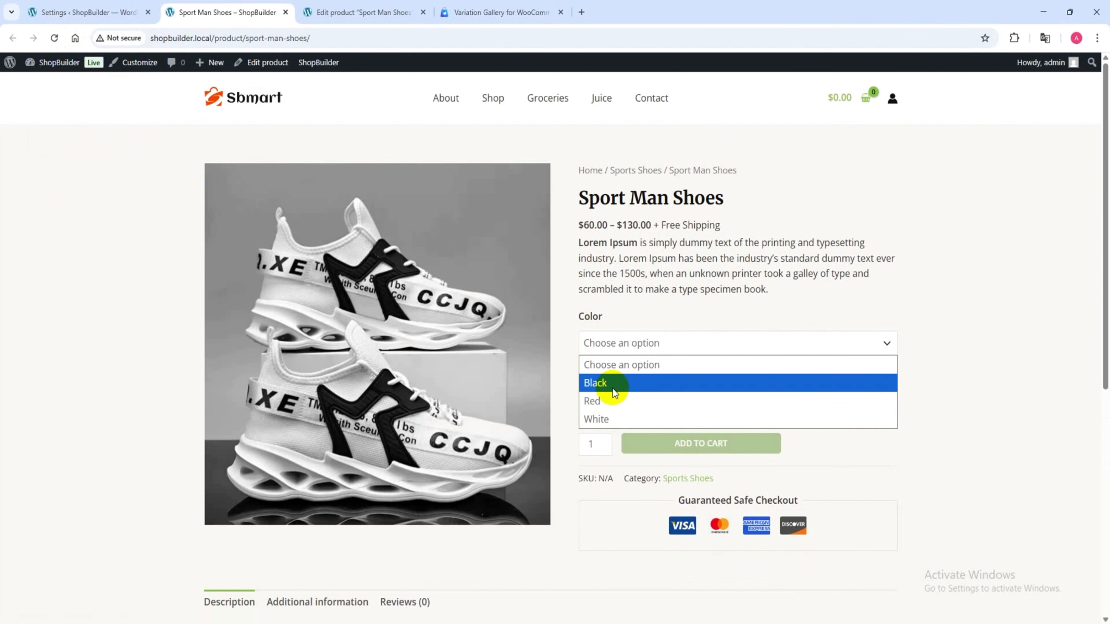
left_click(612, 399)
left_click(613, 396)
left_click(607, 429)
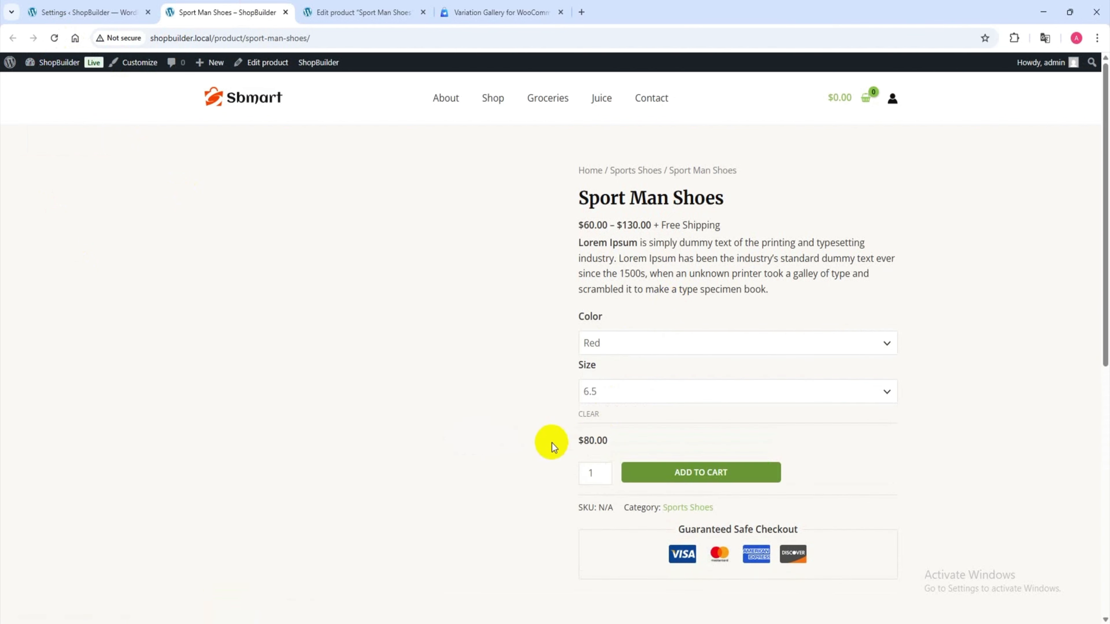
scroll(271, 530, "down", 1)
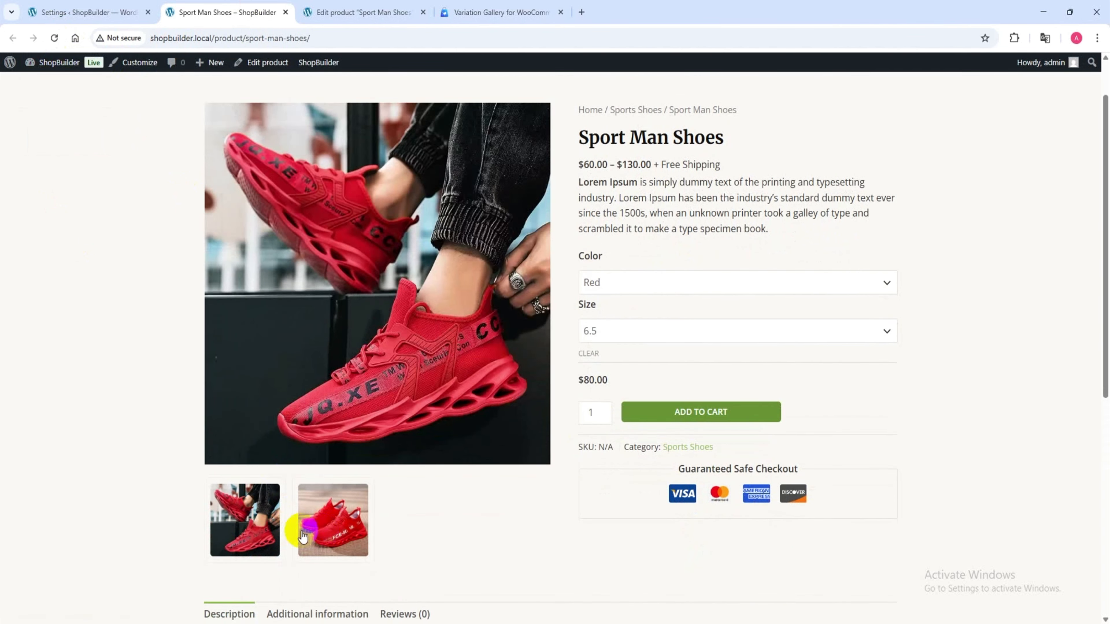
Choose White and size 7 to view that variation's gallery, and clear the selected options.
left_click(642, 283)
left_click(632, 357)
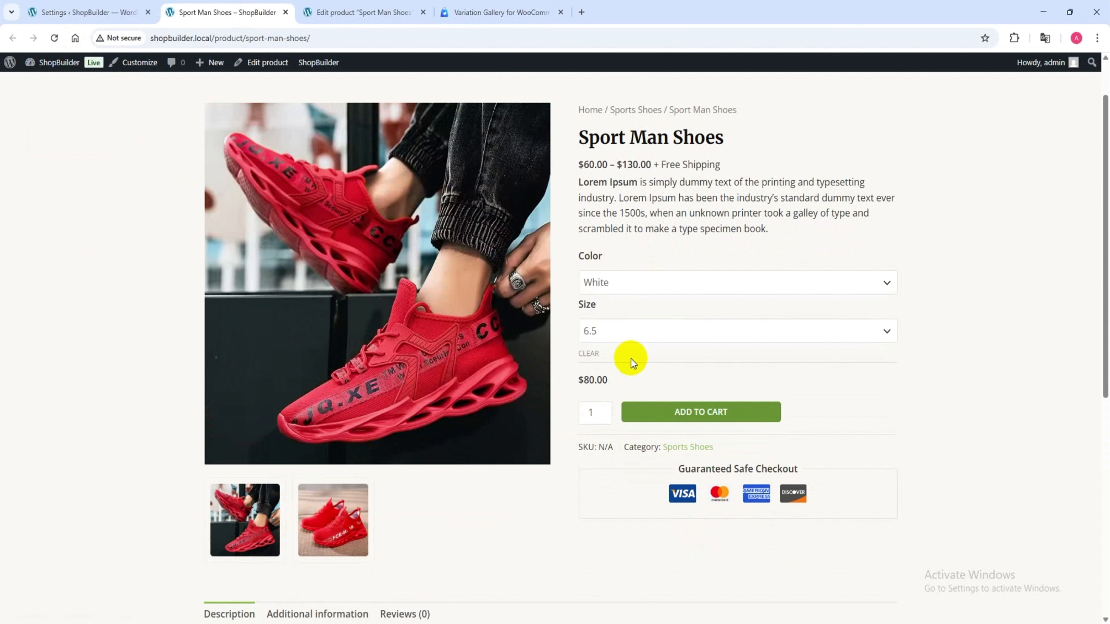
left_click(631, 331)
left_click(617, 393)
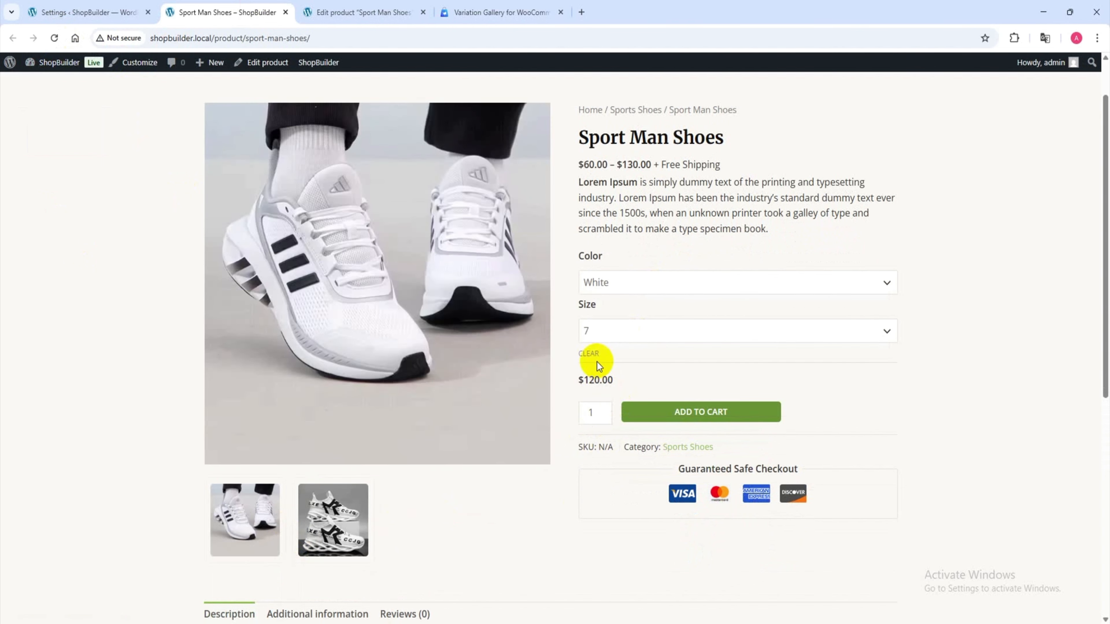
left_click(588, 354)
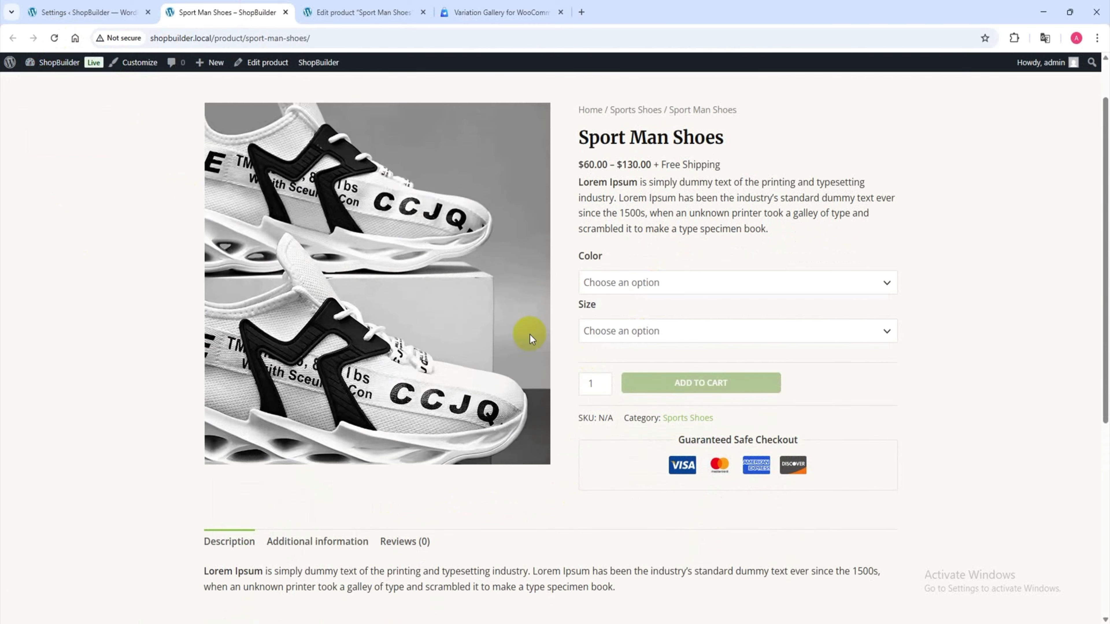
Set the Variation Gallery's Main Image Transition Effect to Slide and save the changes.
left_click(136, 11)
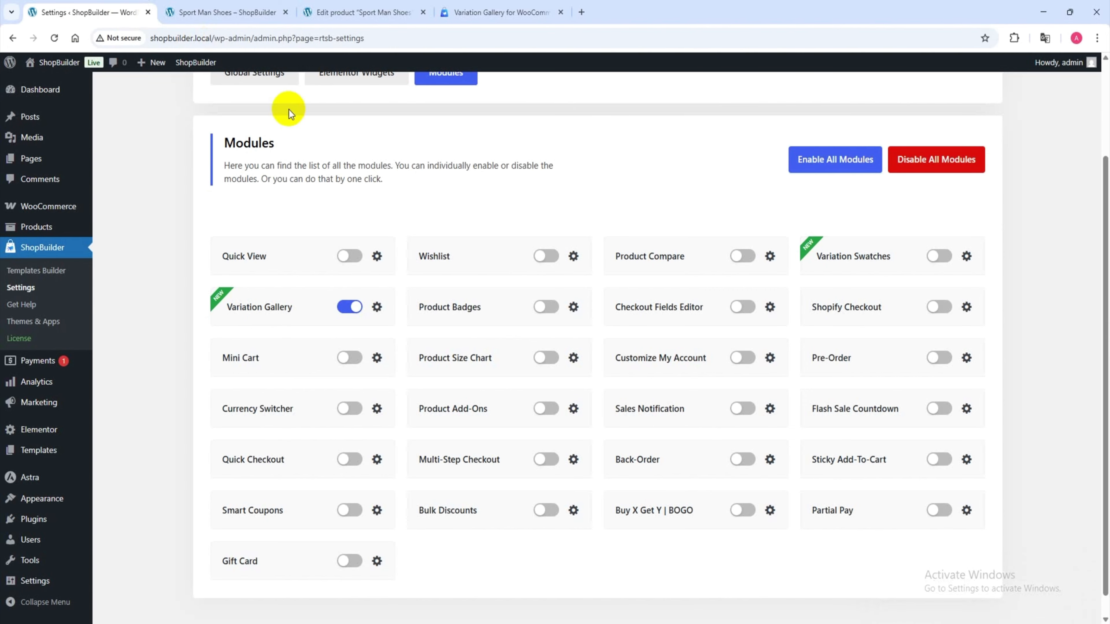
left_click(377, 308)
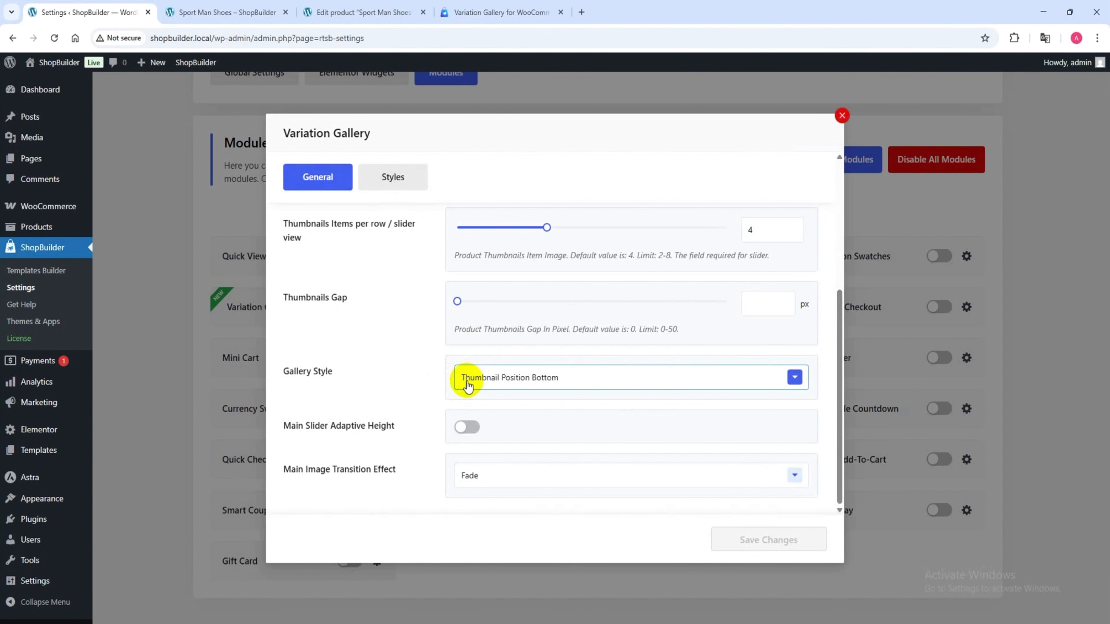
left_click(480, 493)
left_click(472, 504)
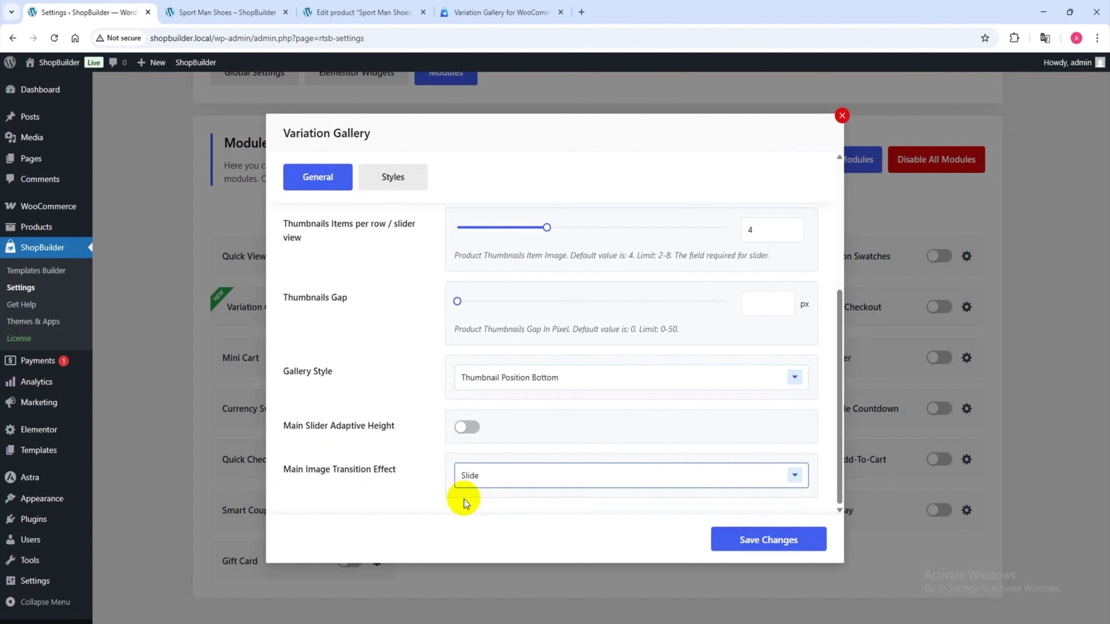
left_click(715, 542)
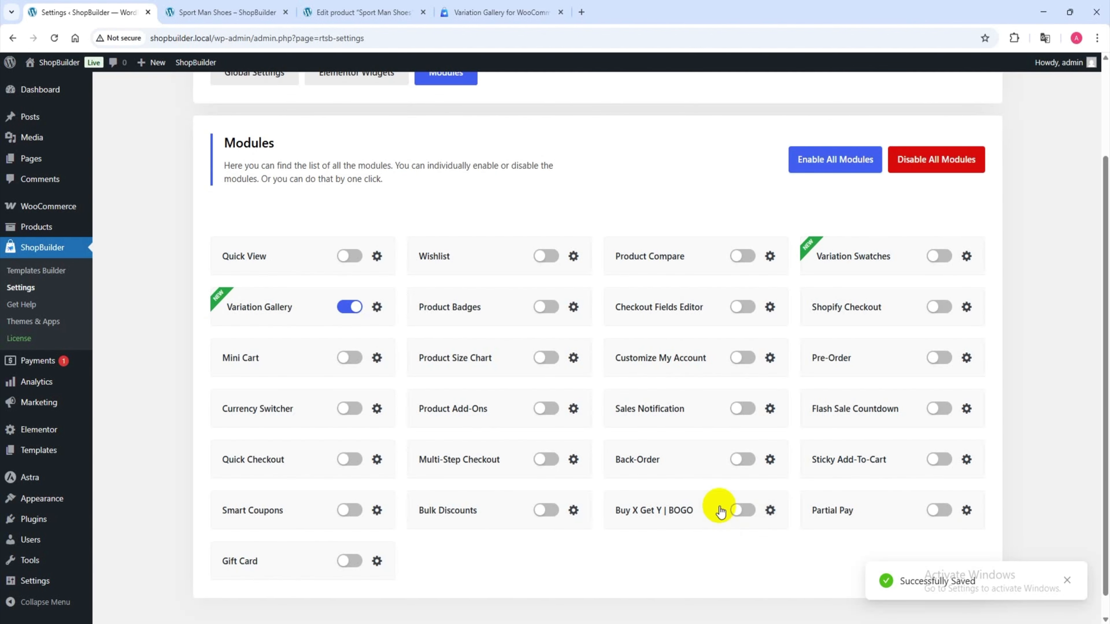
On the Sport Man Shoes product page, choose Black and size 6.5 and switch between the gallery's thumbnail images to check the transition.
left_click(246, 5)
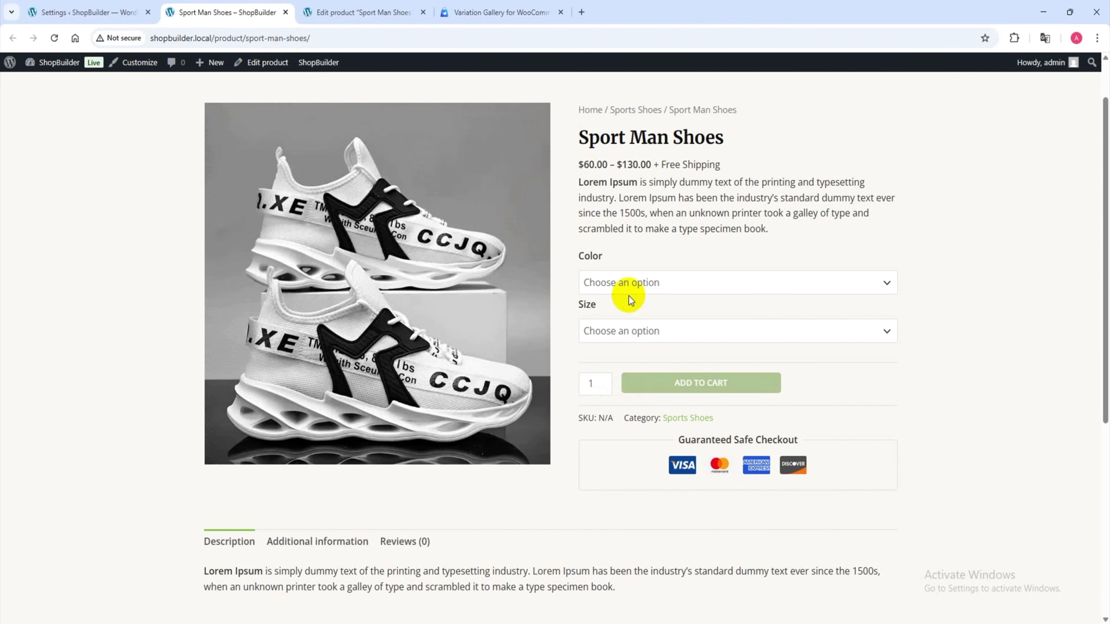
left_click(631, 289)
left_click(632, 322)
left_click(619, 330)
left_click(612, 372)
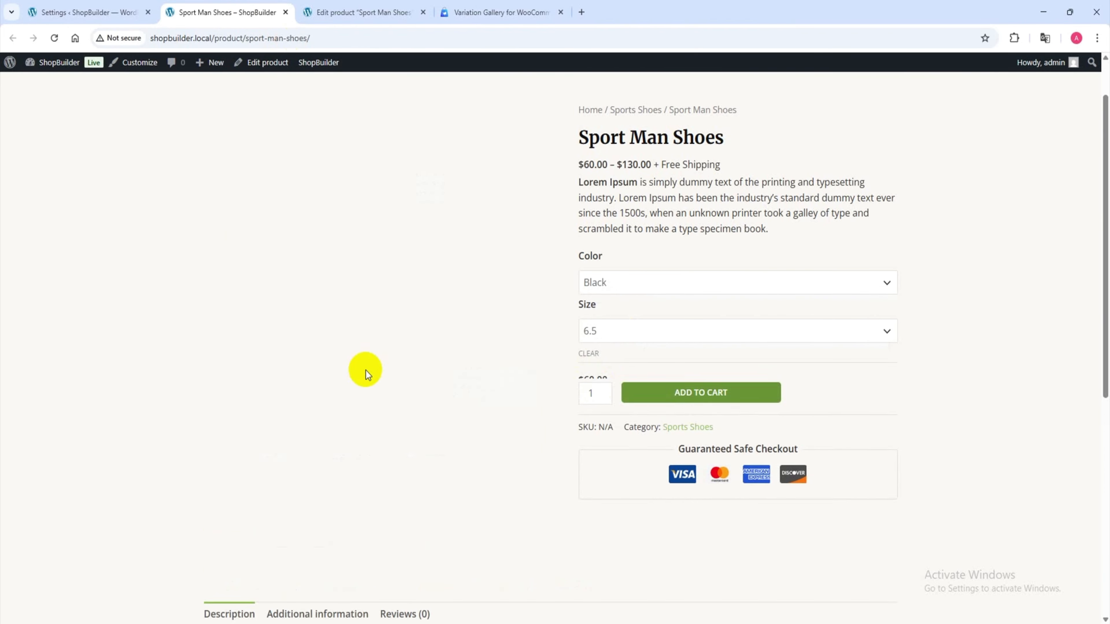
left_click(333, 510)
left_click(263, 517)
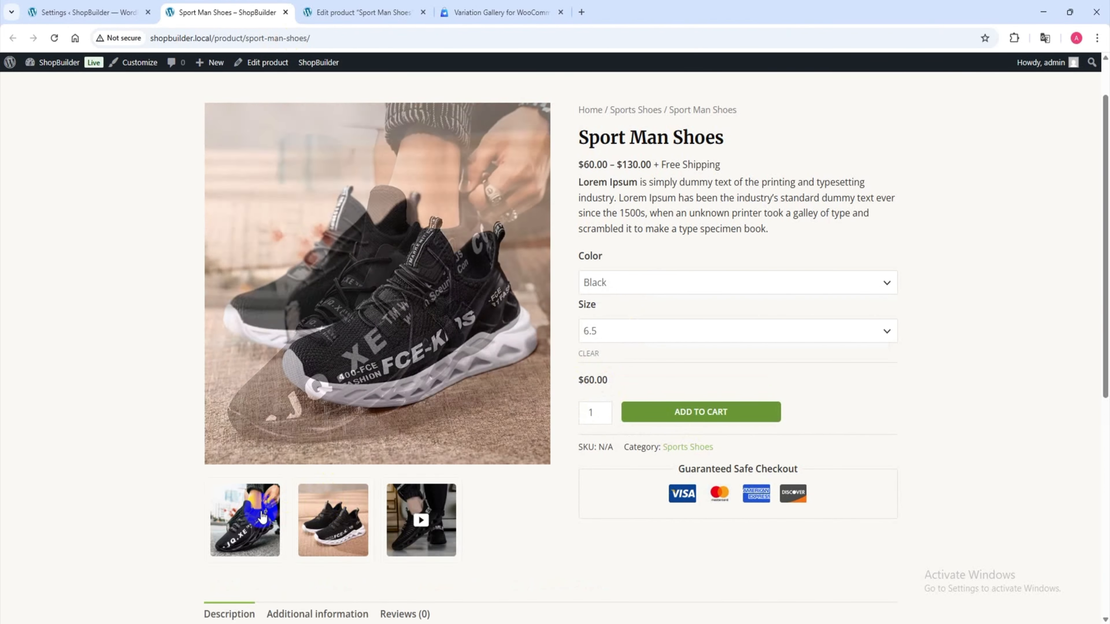
left_click(354, 511)
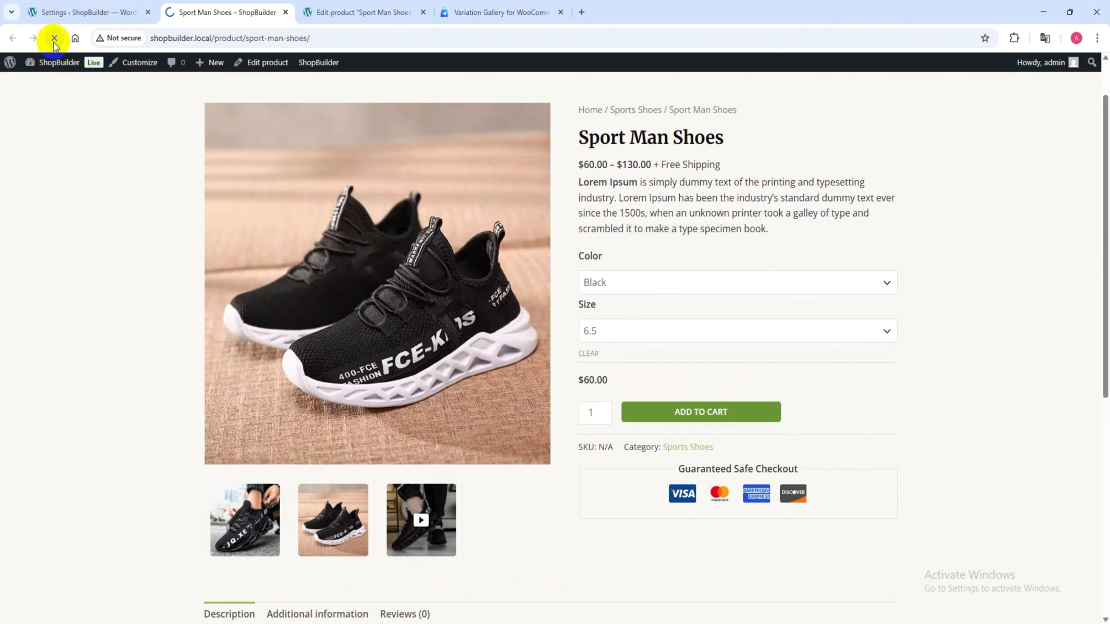
Reload the product page, choose Black and size 6.5 again, and move forward and back through the gallery slides.
left_click(627, 281)
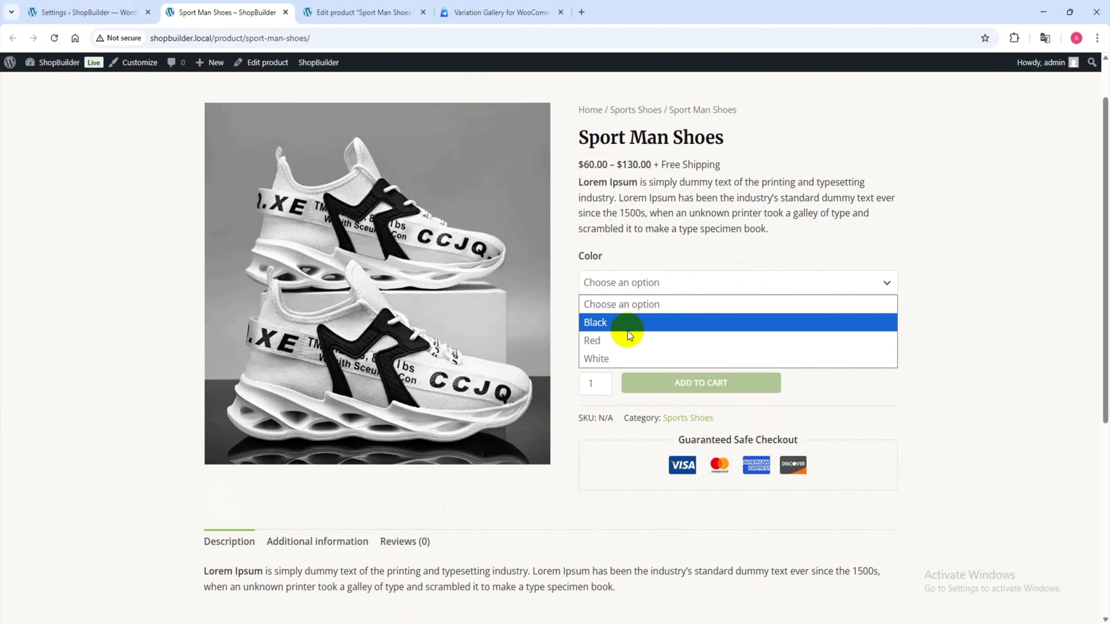
left_click(627, 331)
left_click(628, 334)
left_click(623, 376)
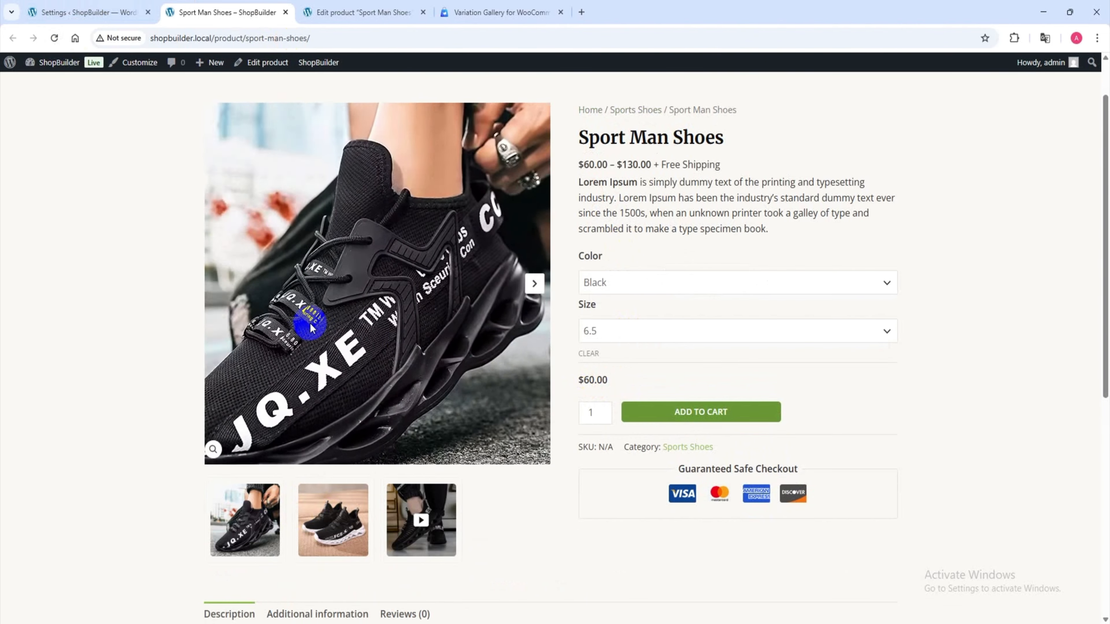
left_click(534, 283)
left_click(537, 284)
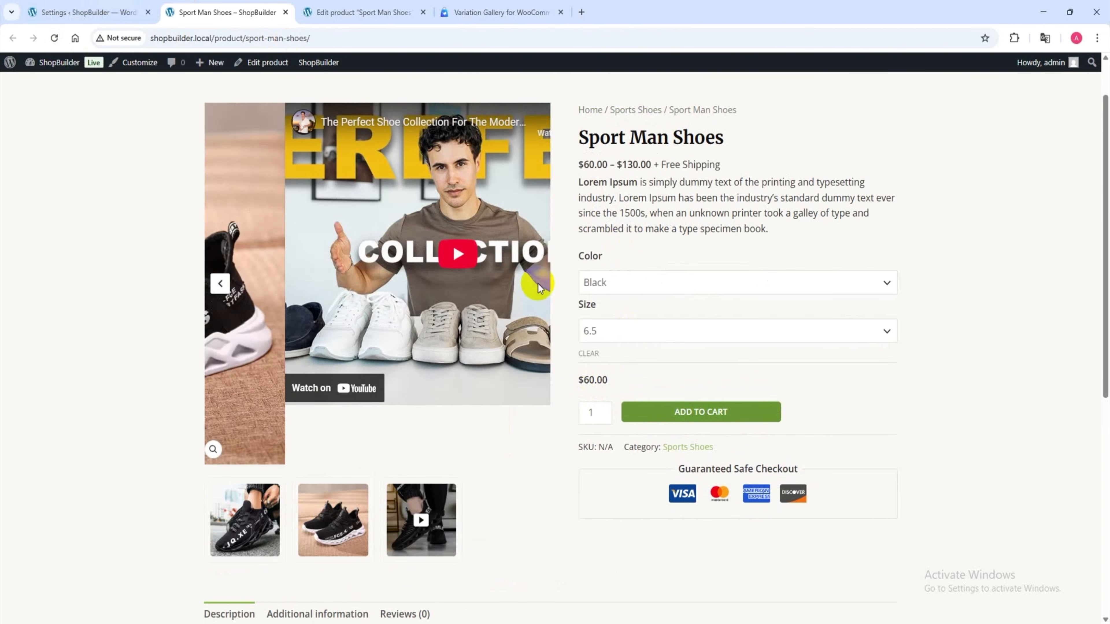
left_click(220, 284)
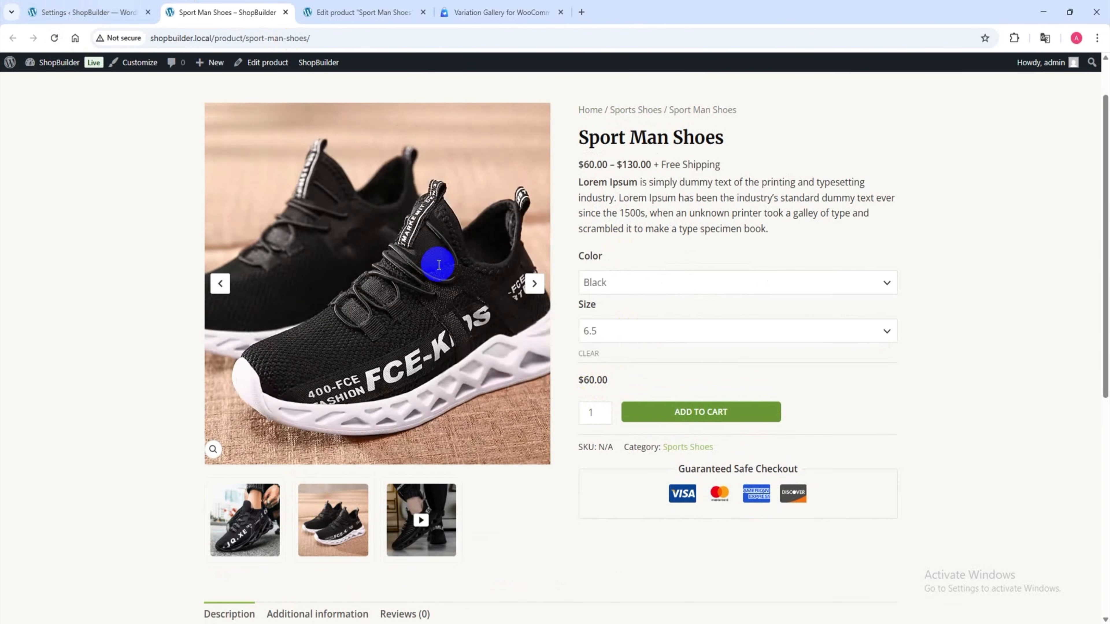
Return to the ShopBuilder settings and view the Variation Gallery's style options for border colors, thumbnail inner padding and border radius.
left_click(109, 6)
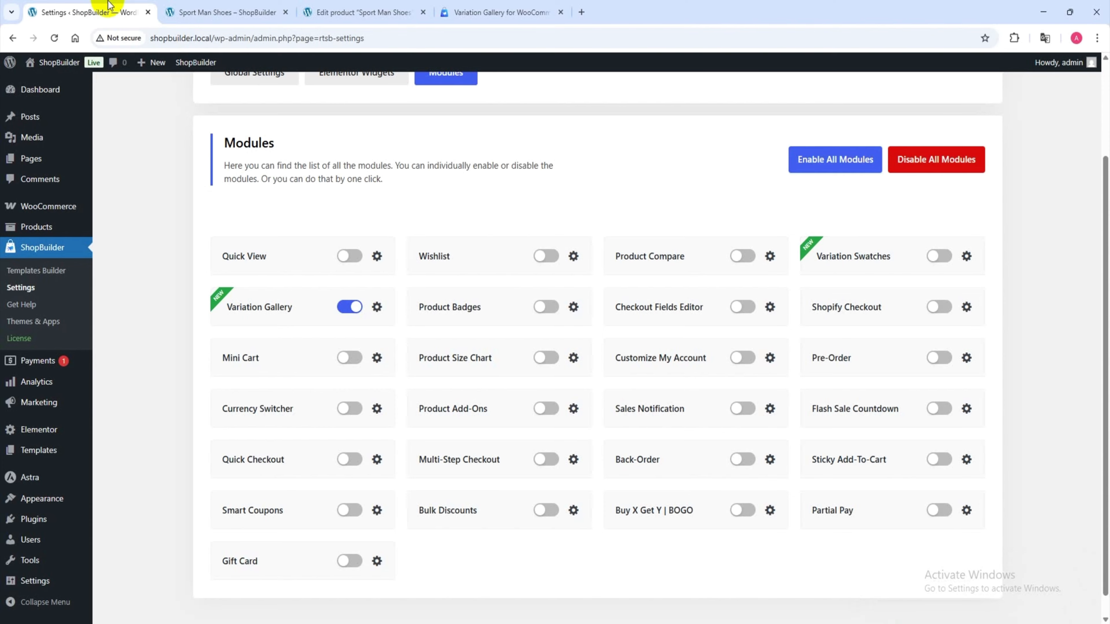
left_click(377, 307)
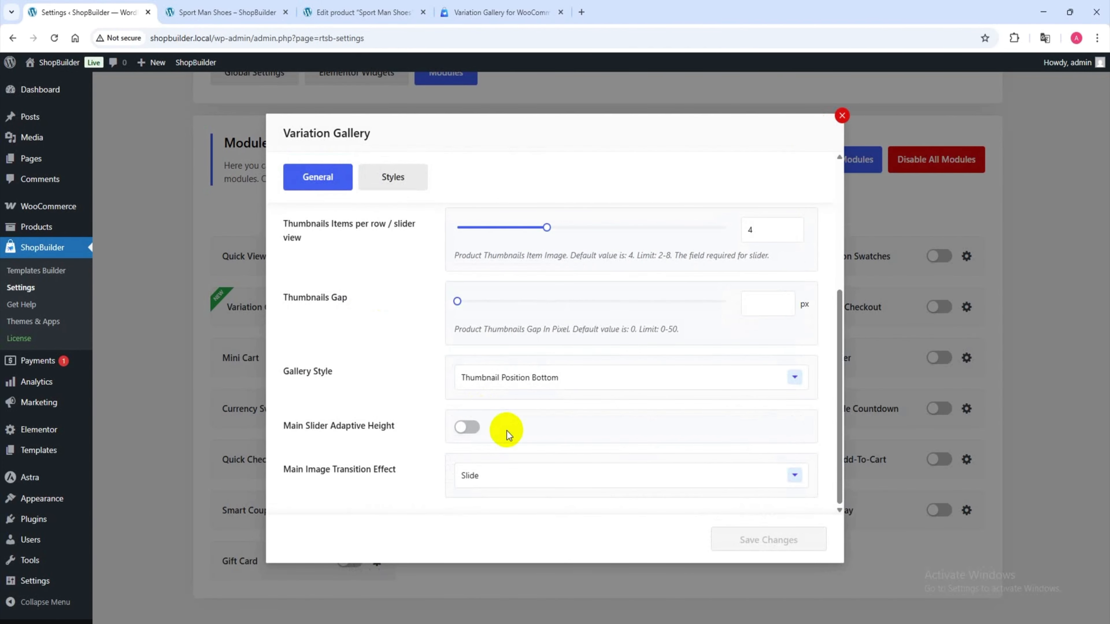
left_click(392, 178)
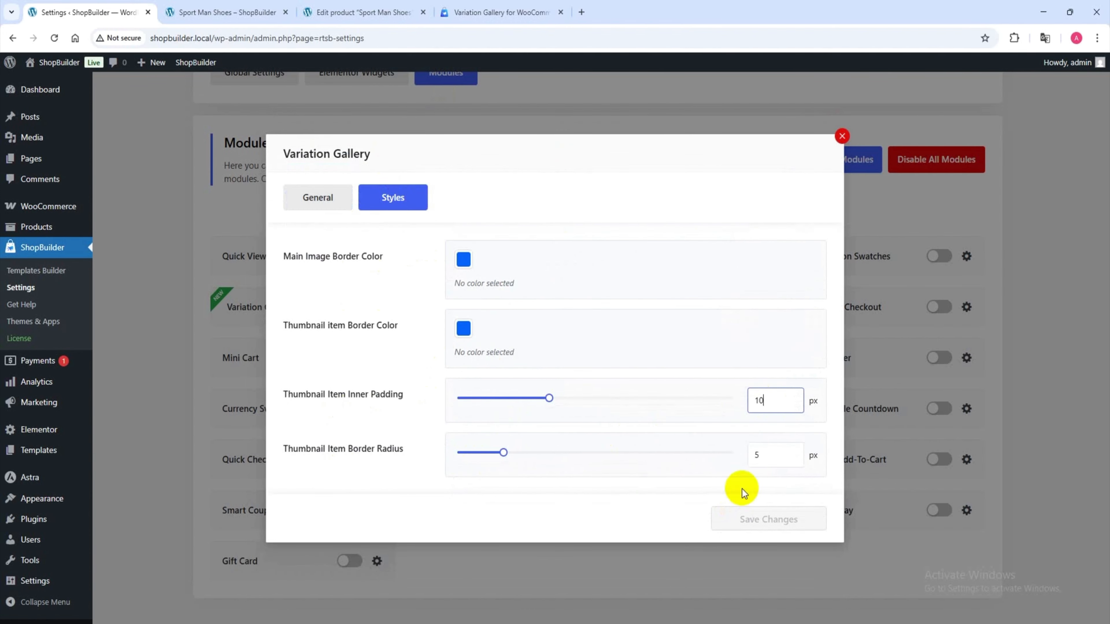
Go back to the Sport Man Shoes product page and reload it to check the gallery's thumbnail styling.
left_click(247, 5)
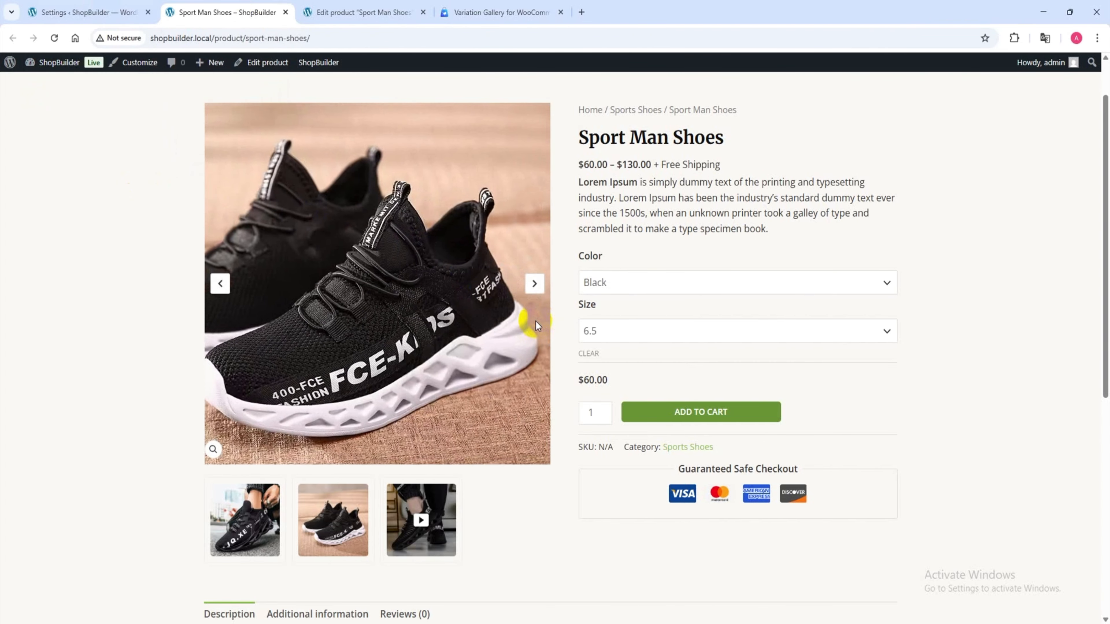
key("F5")
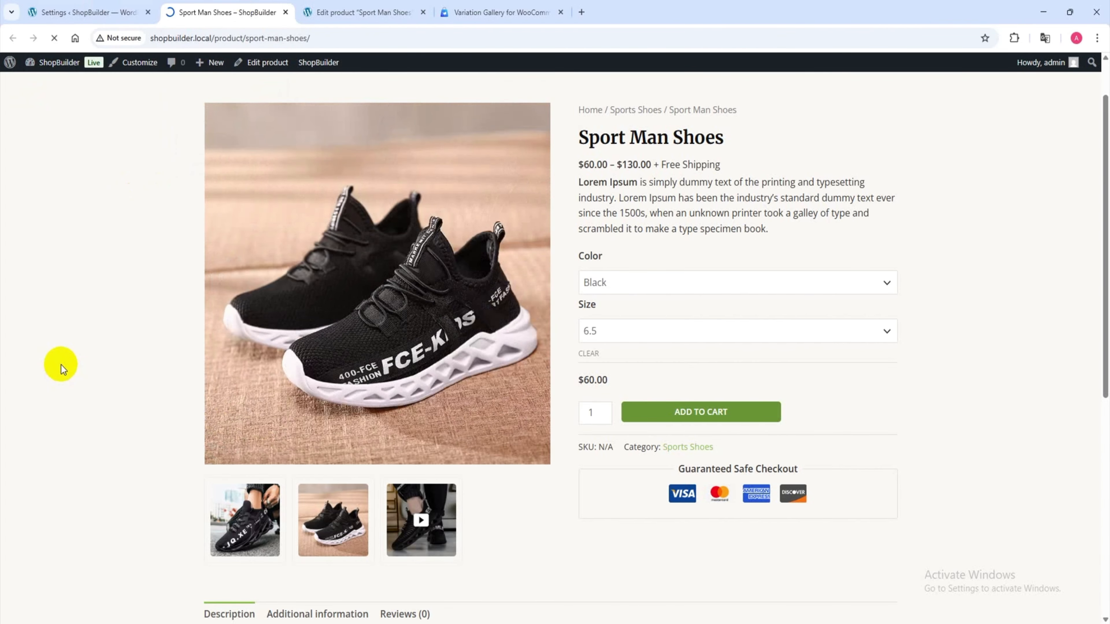